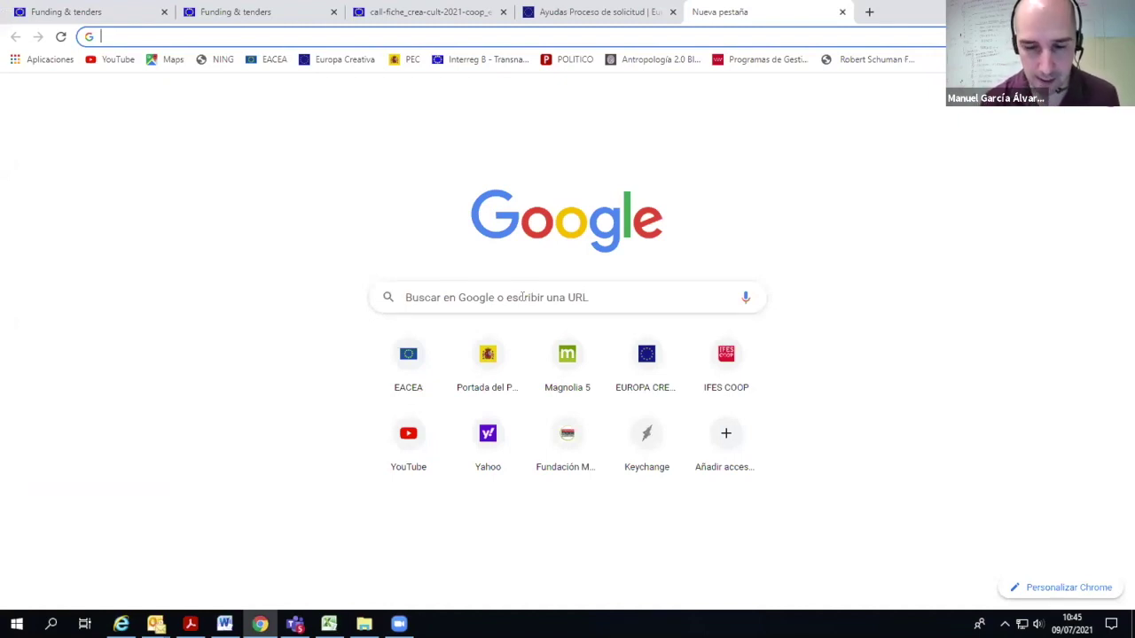
Search the web for "funding and tenders portal" and open the European Commission's Funding & tender opportunities site
type("fun")
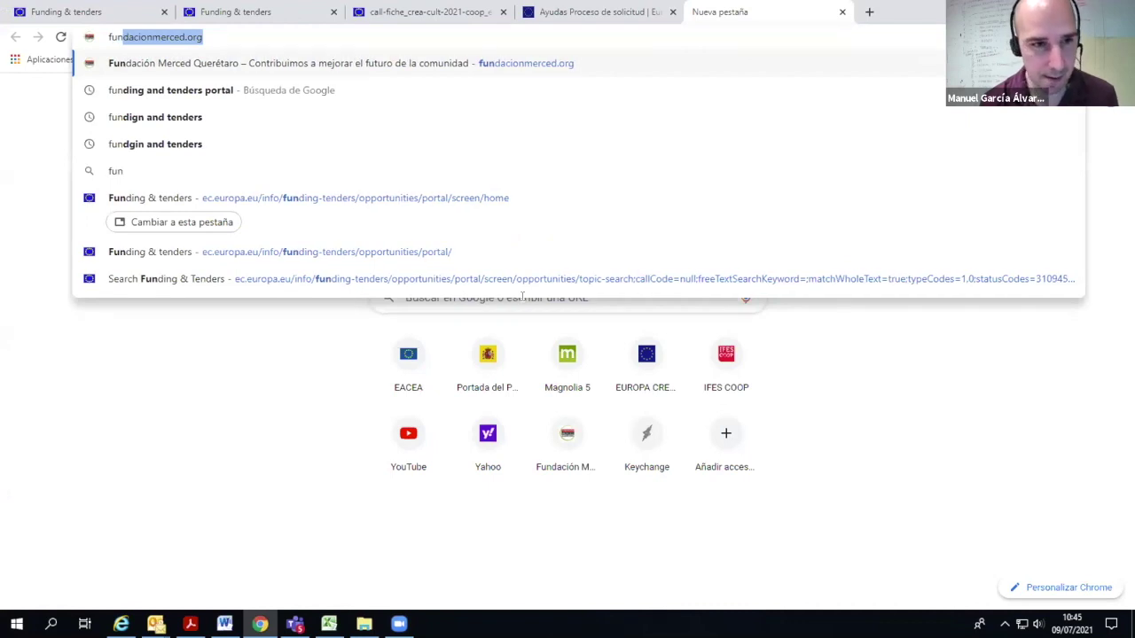
type("din")
left_click(181, 63)
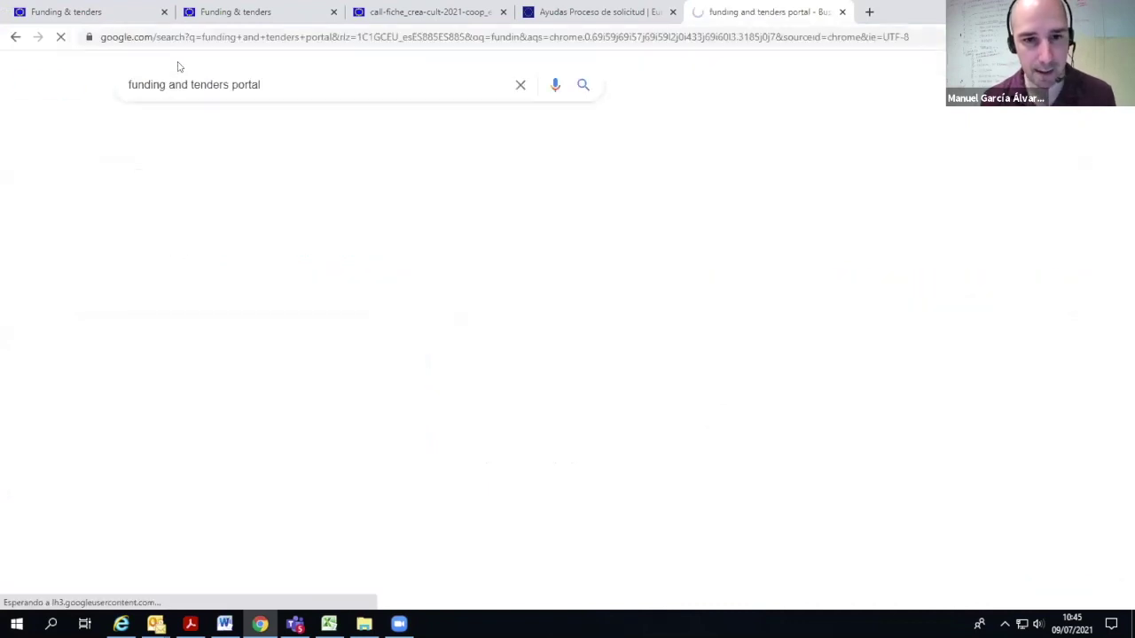
left_click(328, 206)
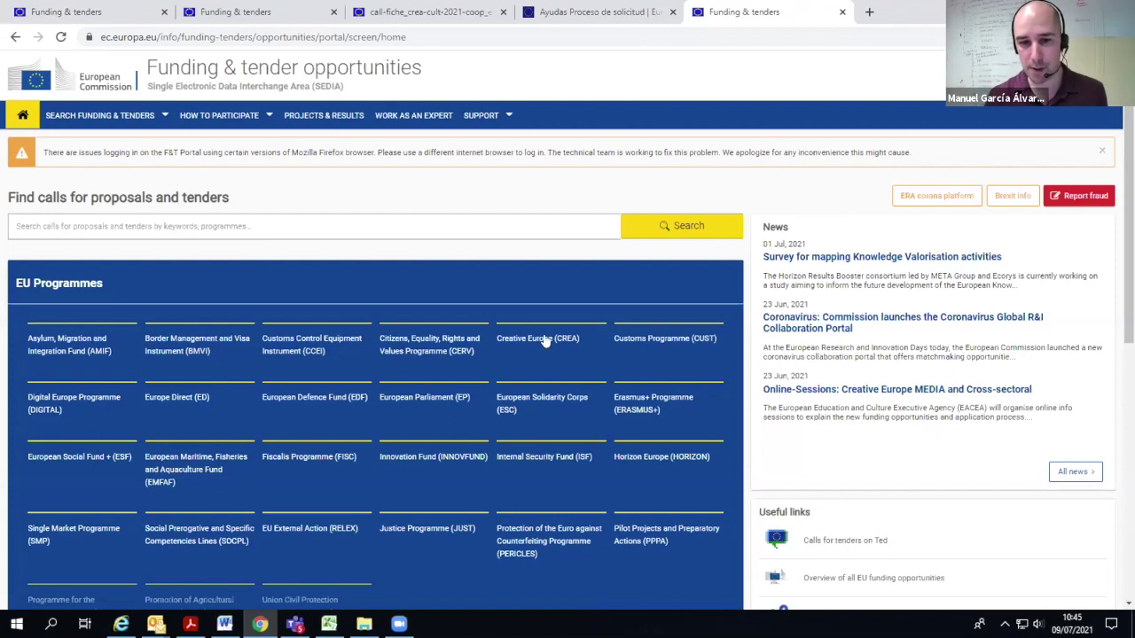
Open the Creative Europe (CREA) programme and list its calls for proposals
left_click(538, 338)
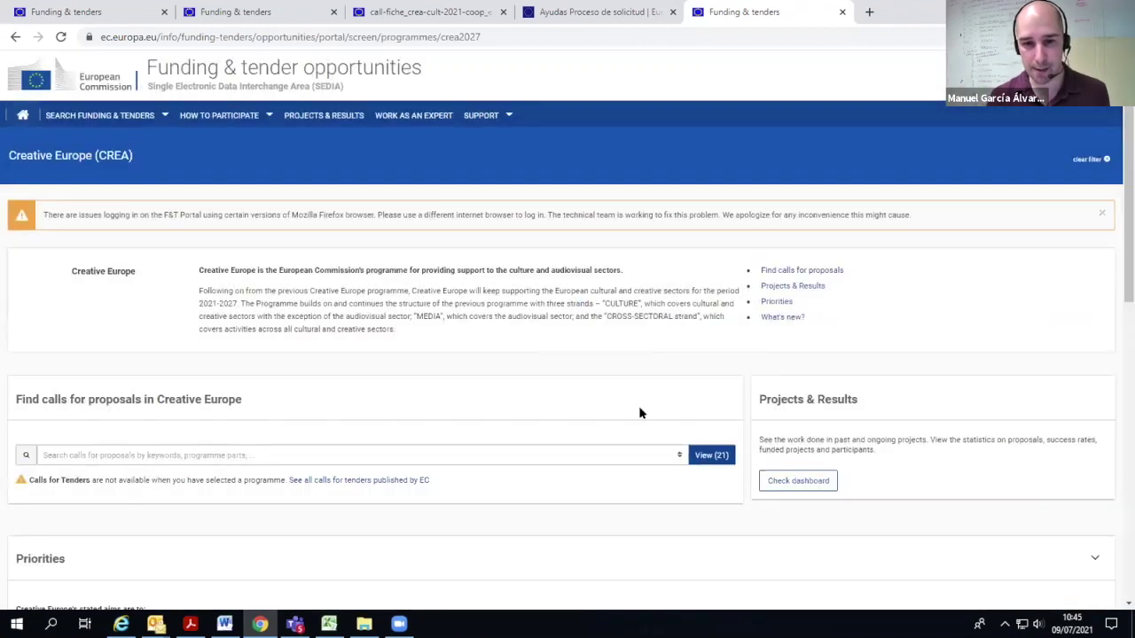
scroll(639, 411, "down", 3)
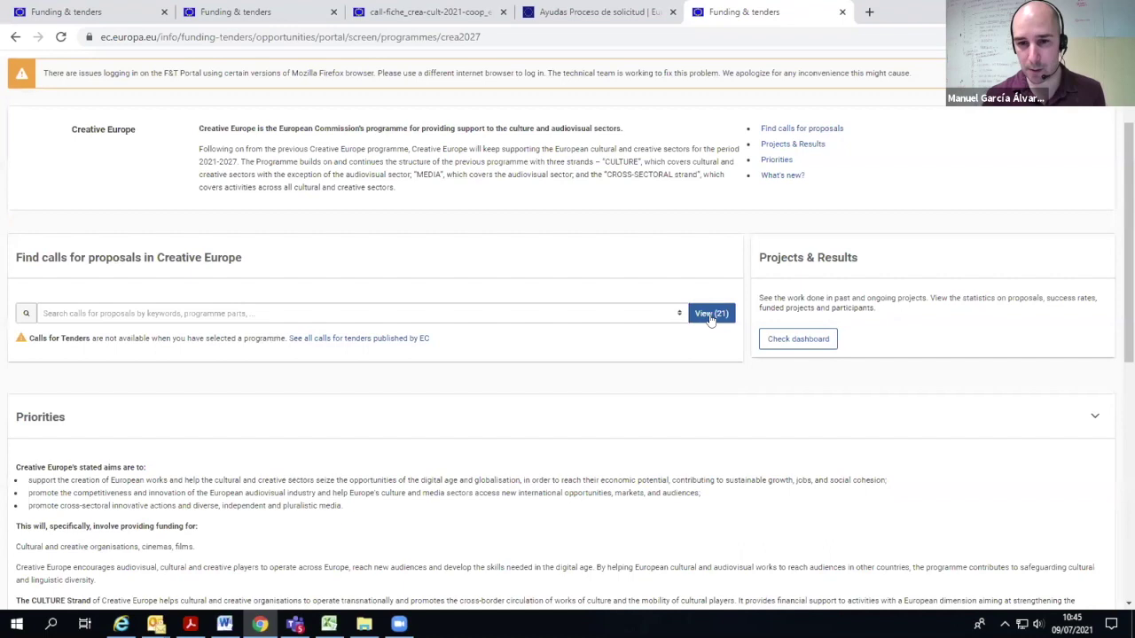
left_click(708, 314)
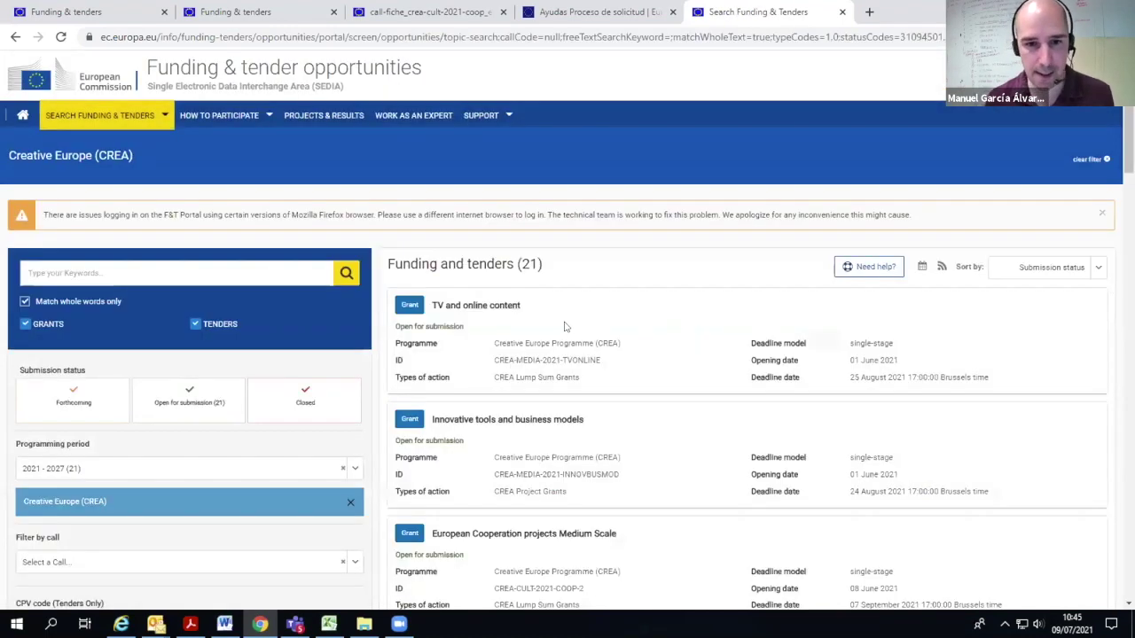
Find the European Cooperation projects Small Scale grant (CREA-CULT-2021-COOP-1) in the call list and open its topic page
scroll(565, 328, "down", 3)
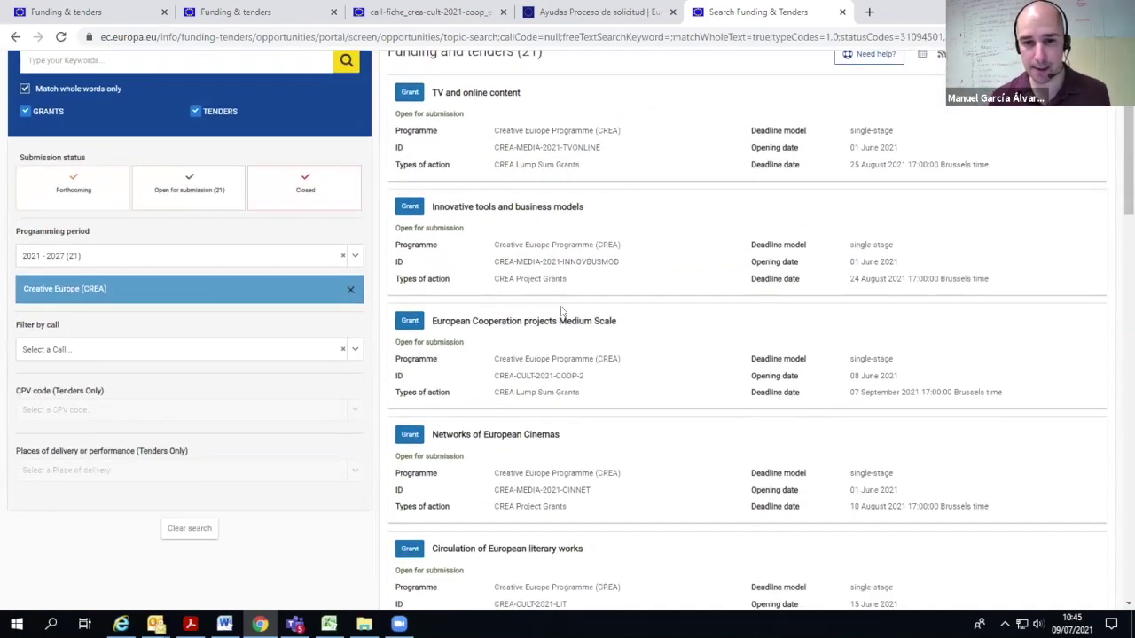
scroll(560, 310, "down", 2)
scroll(568, 303, "down", 2)
scroll(568, 302, "down", 7)
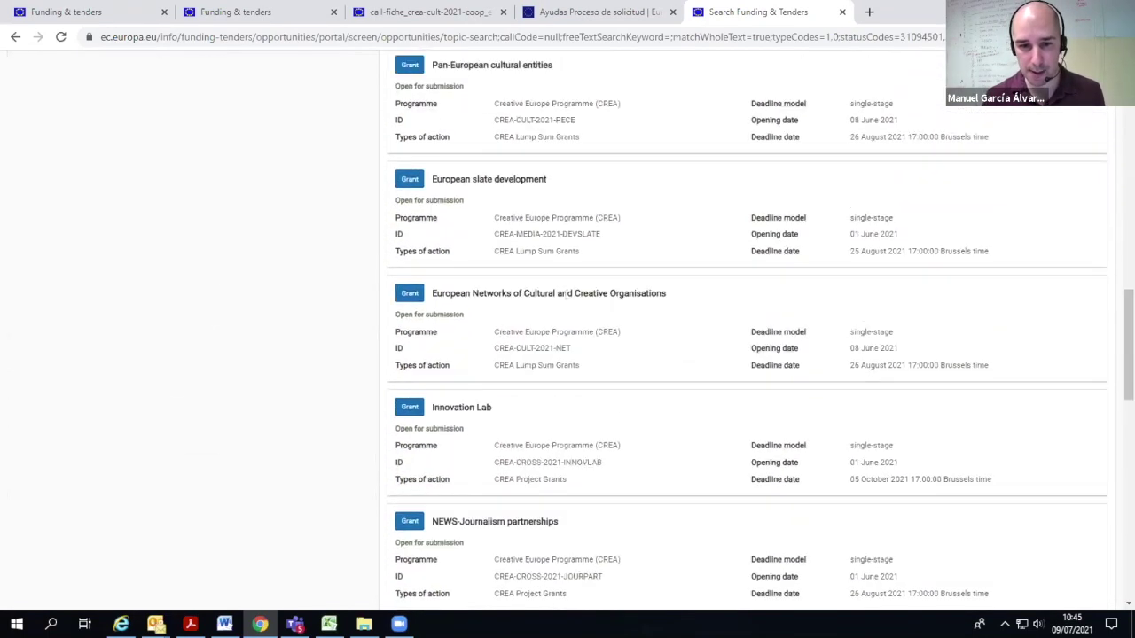
scroll(569, 298, "down", 8)
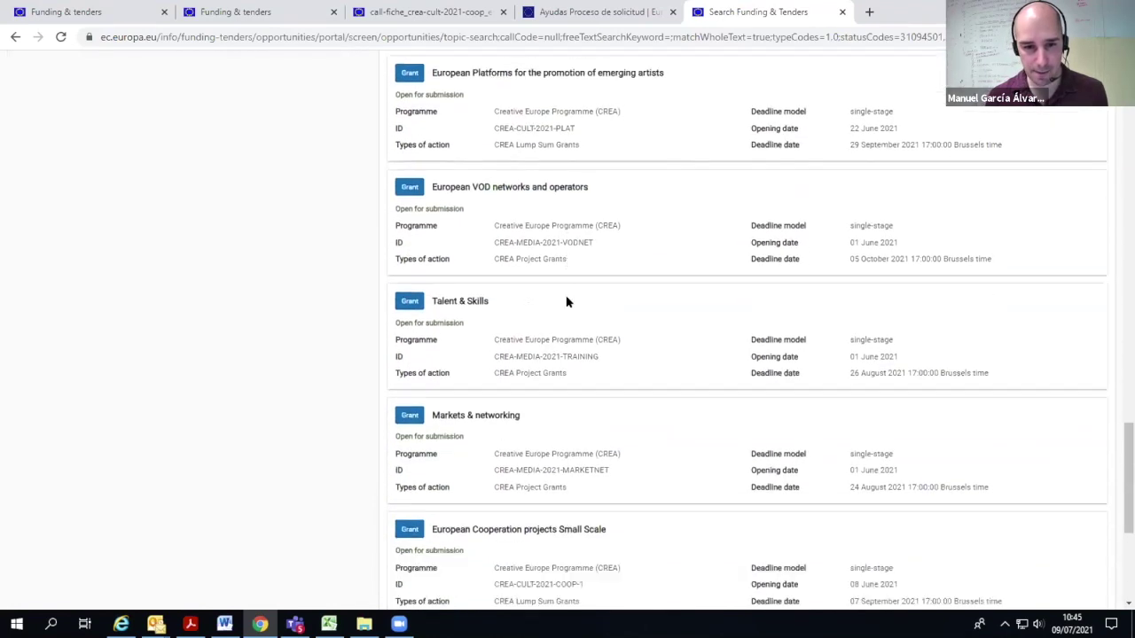
scroll(568, 303, "down", 3)
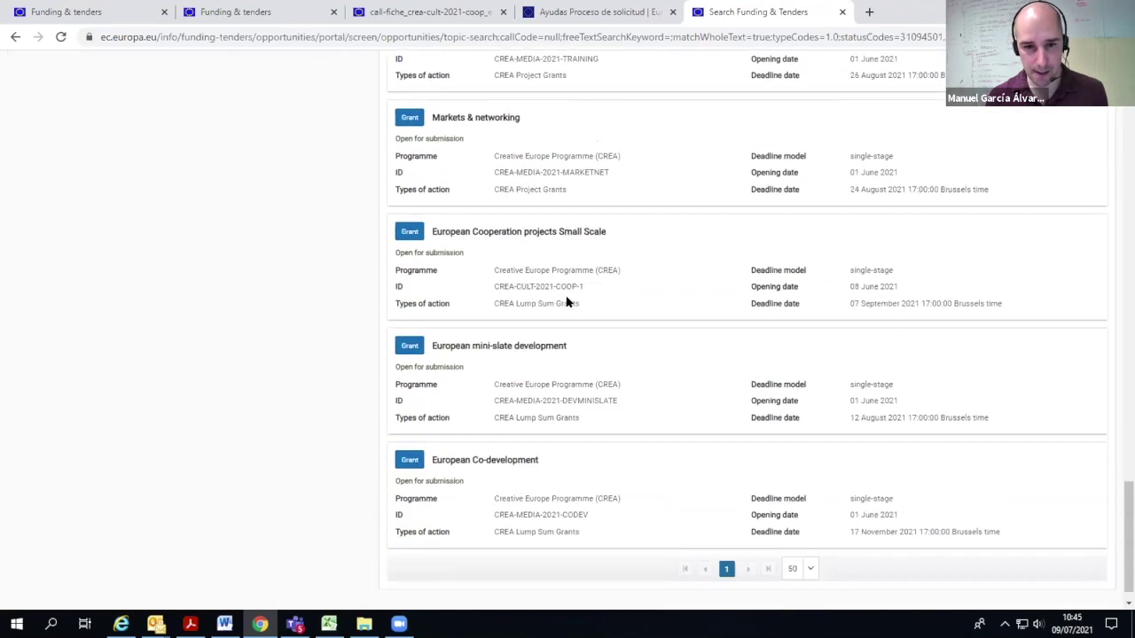
left_click(510, 232)
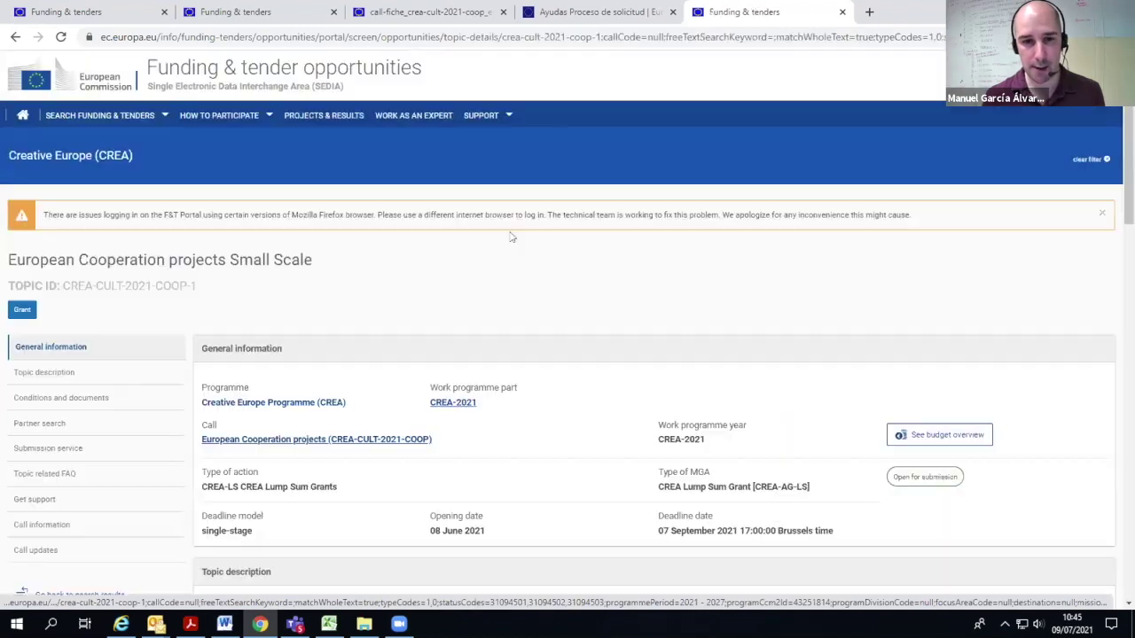
Start a submission for the topic with the type CREA Lump Sum Grants [CREA-LS] and confirm the choice
scroll(510, 237, "down", 2)
scroll(514, 253, "down", 4)
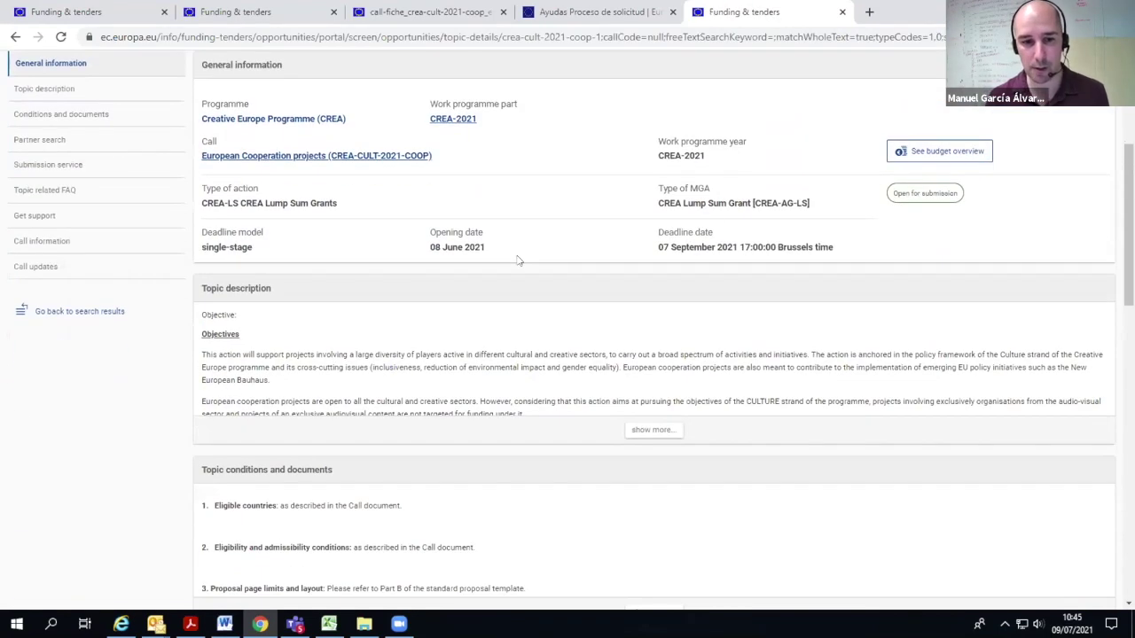
scroll(518, 261, "down", 3)
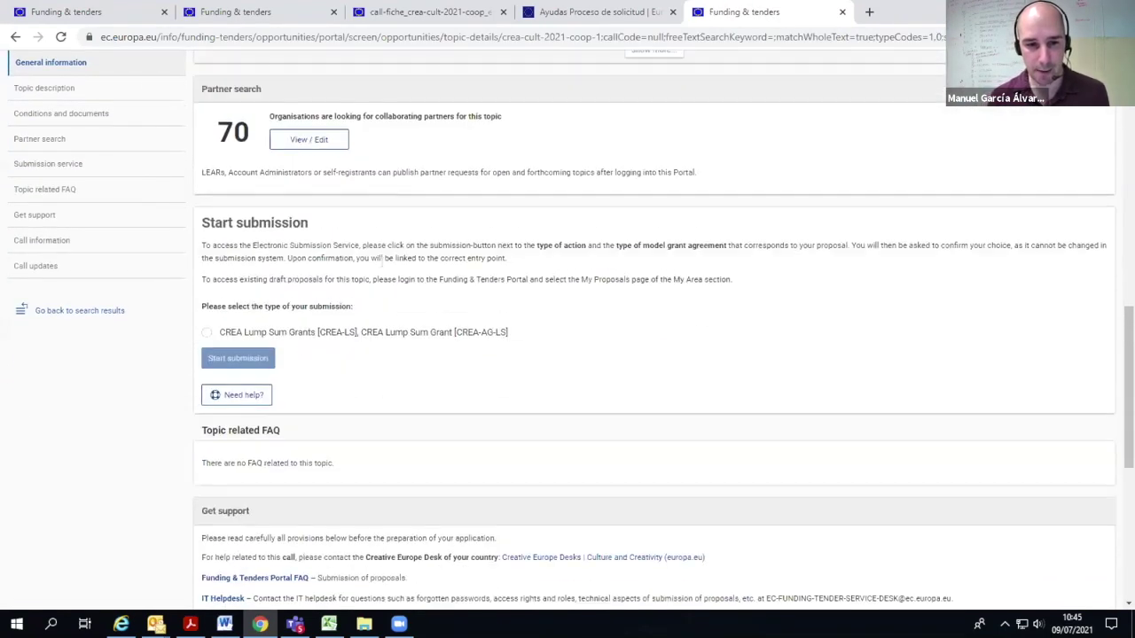
scroll(495, 359, "down", 1)
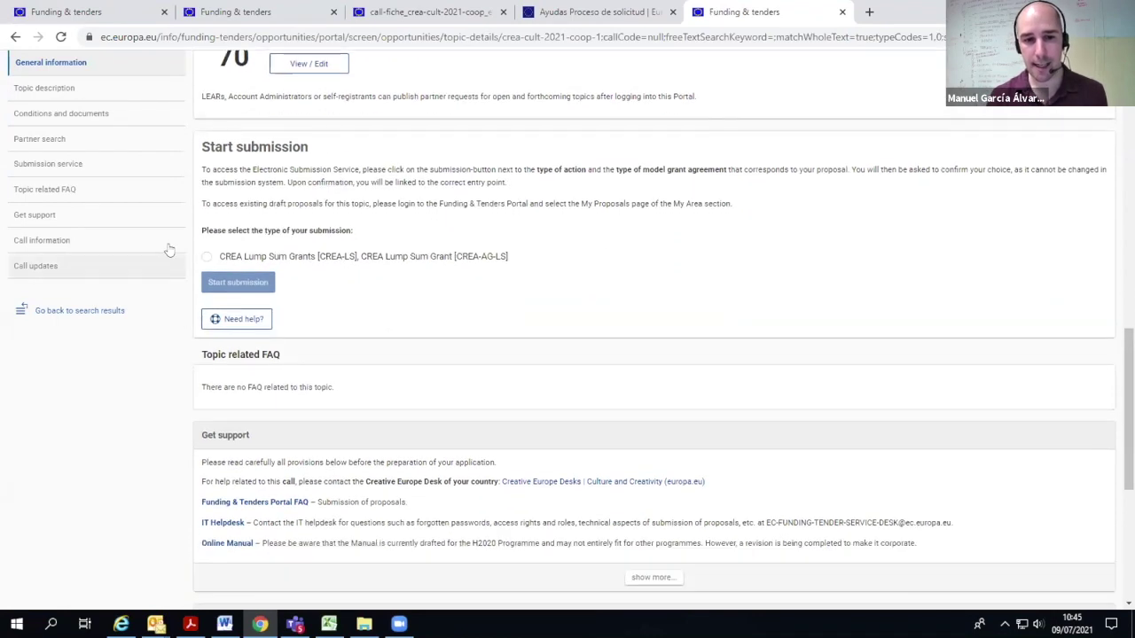
left_click(206, 257)
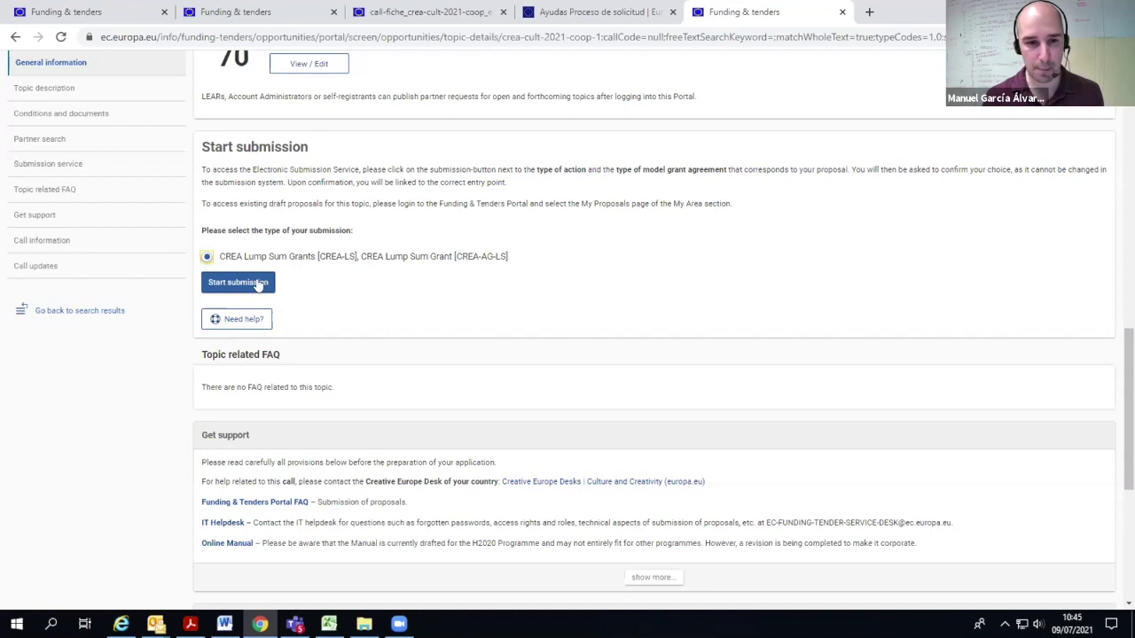
left_click(238, 282)
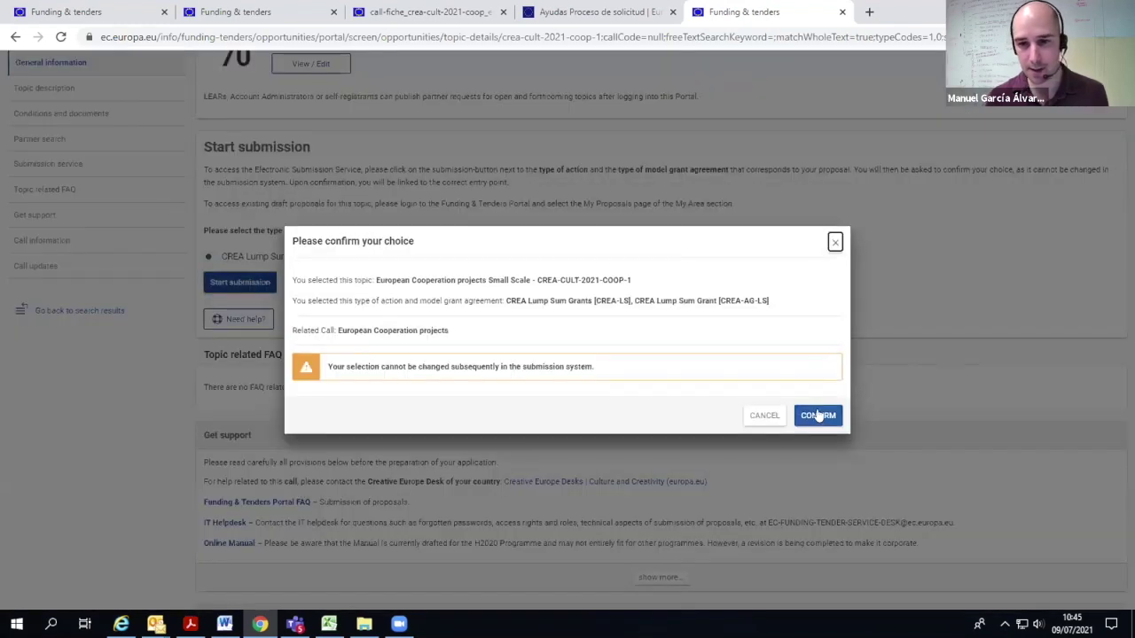
left_click(816, 415)
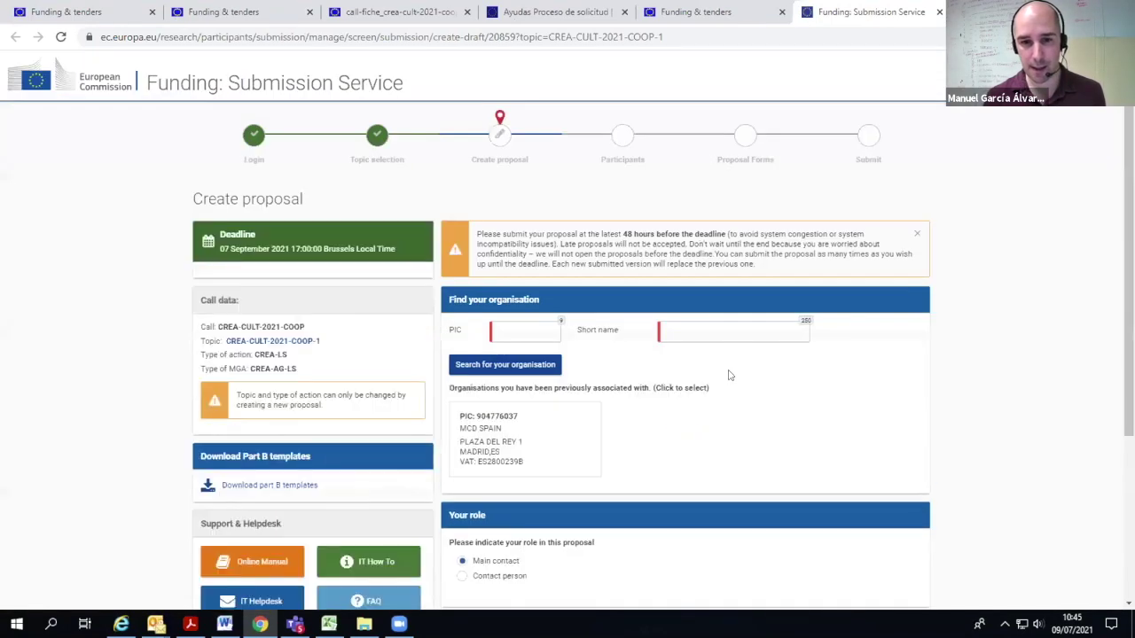
Choose the previously associated organisation MCD SPAIN as the proposal's organisation
scroll(730, 375, "down", 2)
scroll(727, 374, "down", 1)
scroll(727, 372, "up", 1)
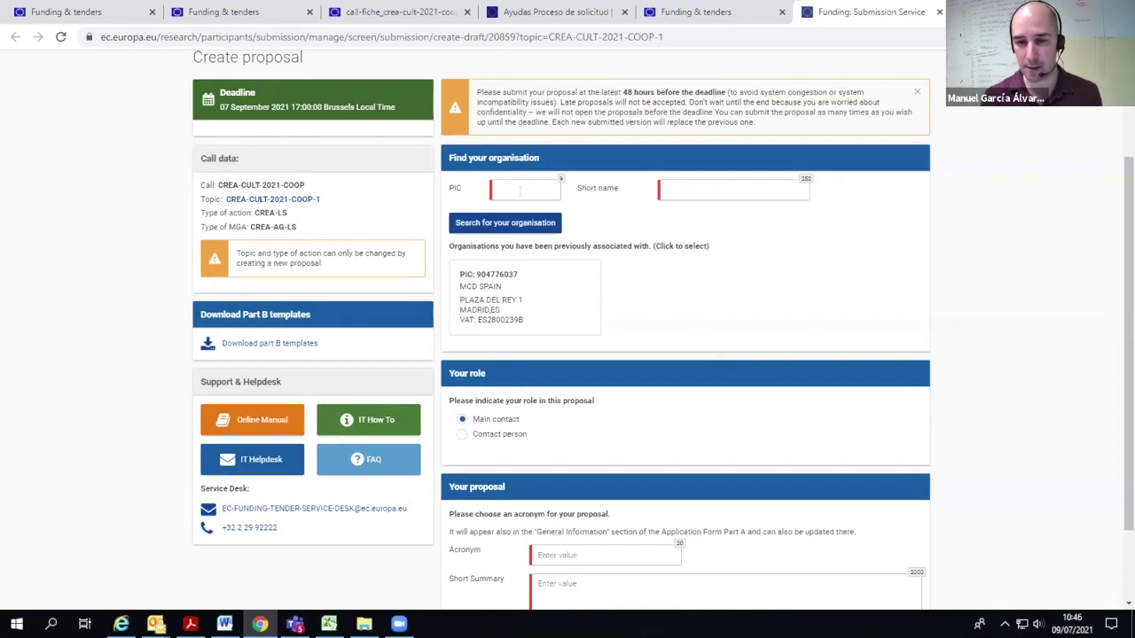
left_click(515, 290)
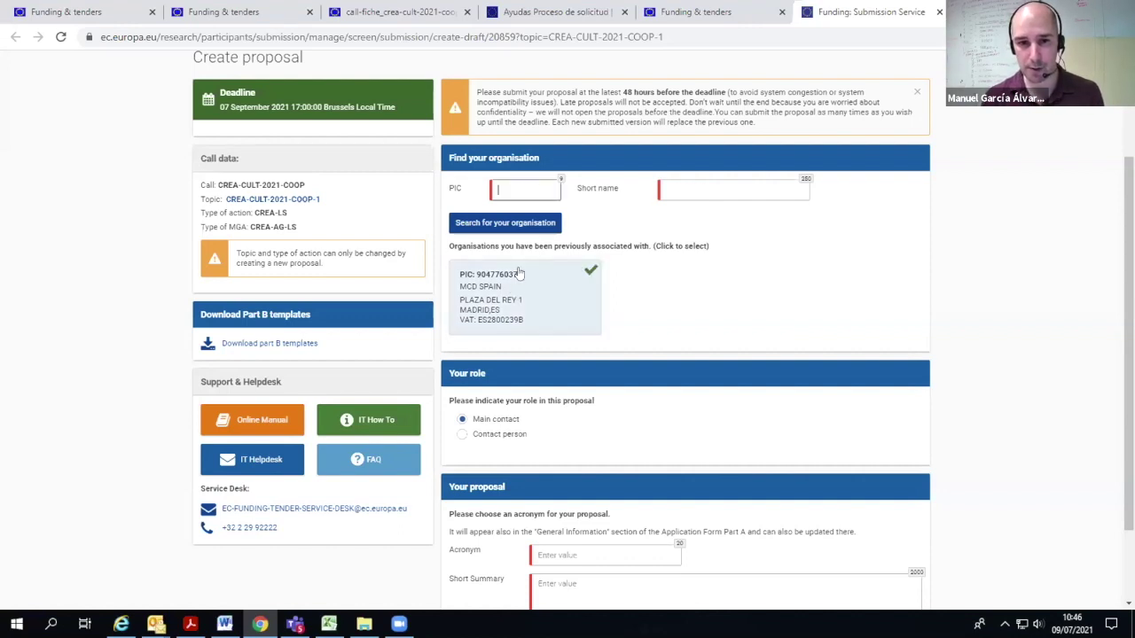
Enter "CREA-" as the proposal's acronym and "hfdwiopjdfe" as its short summary
scroll(633, 349, "down", 1)
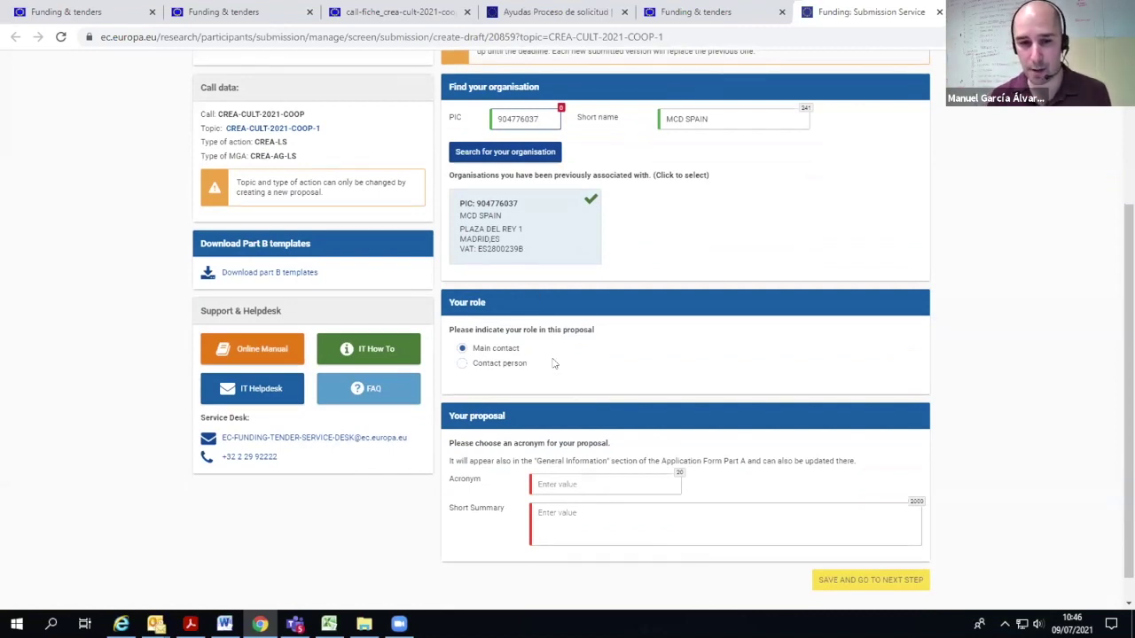
scroll(561, 405, "down", 1)
left_click(573, 455)
scroll(572, 455, "up", 1)
scroll(574, 454, "down", 1)
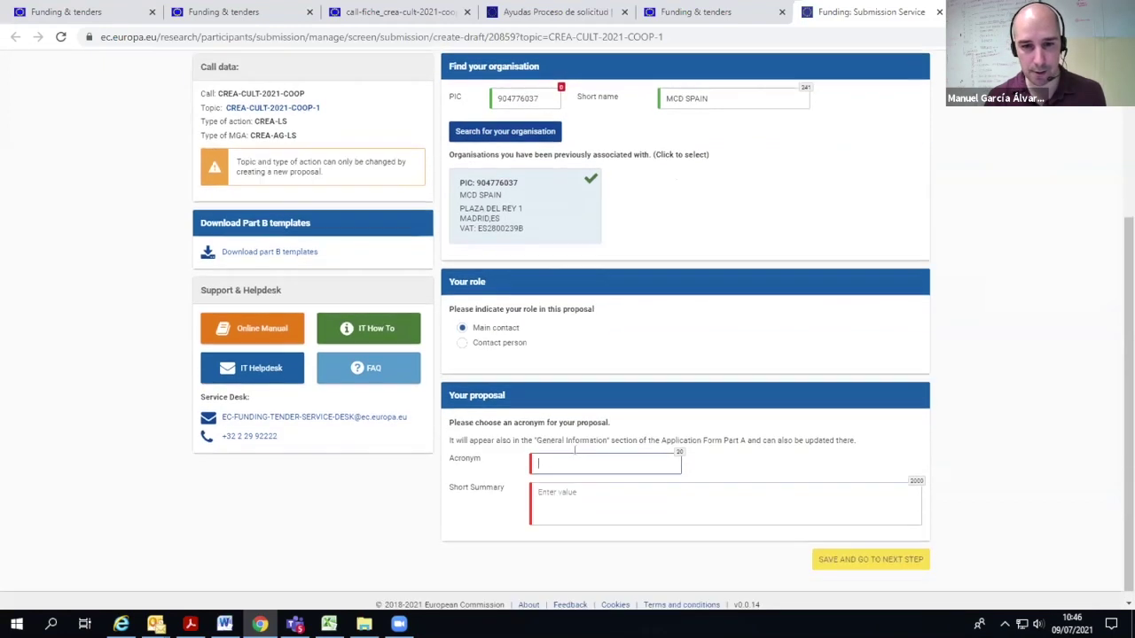
type("CRE")
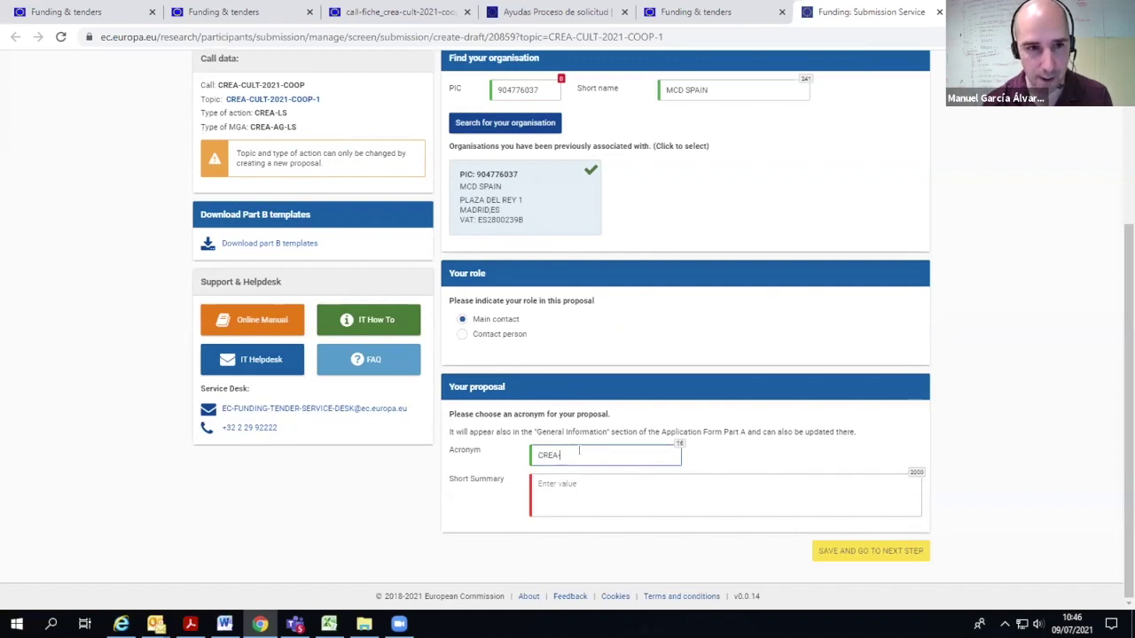
type("A-")
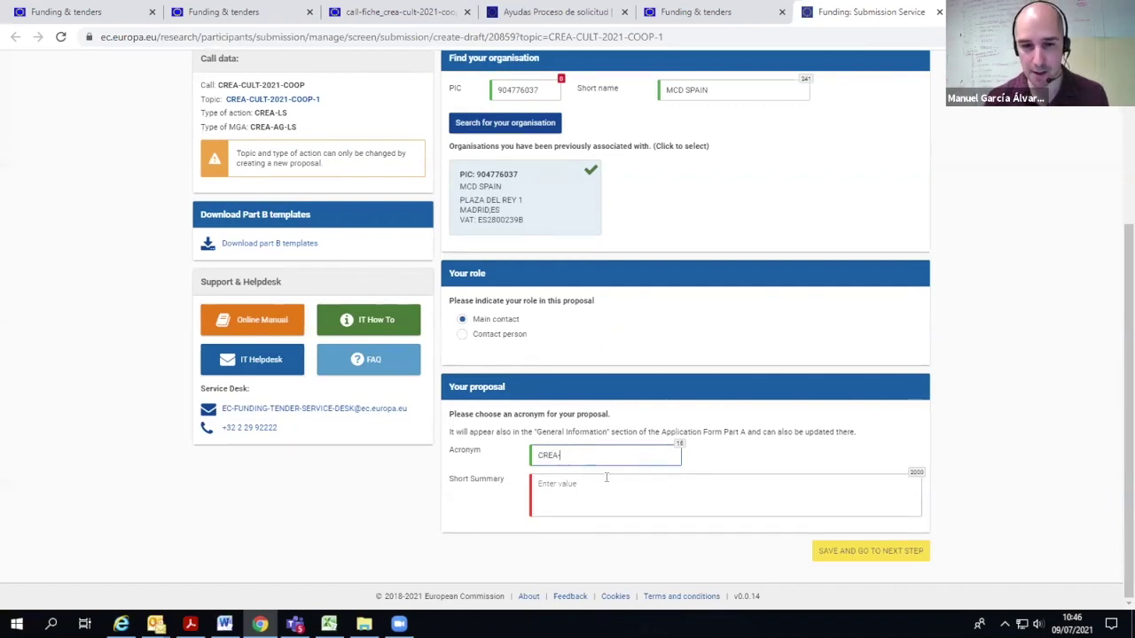
left_click(628, 485)
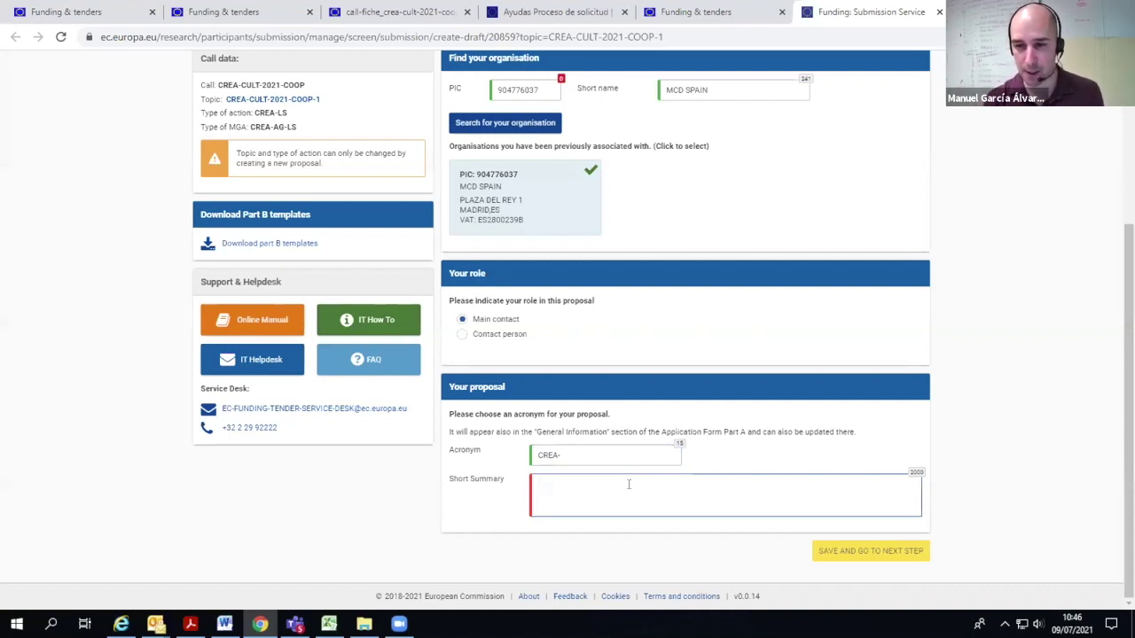
type("hfdwiopjdfe")
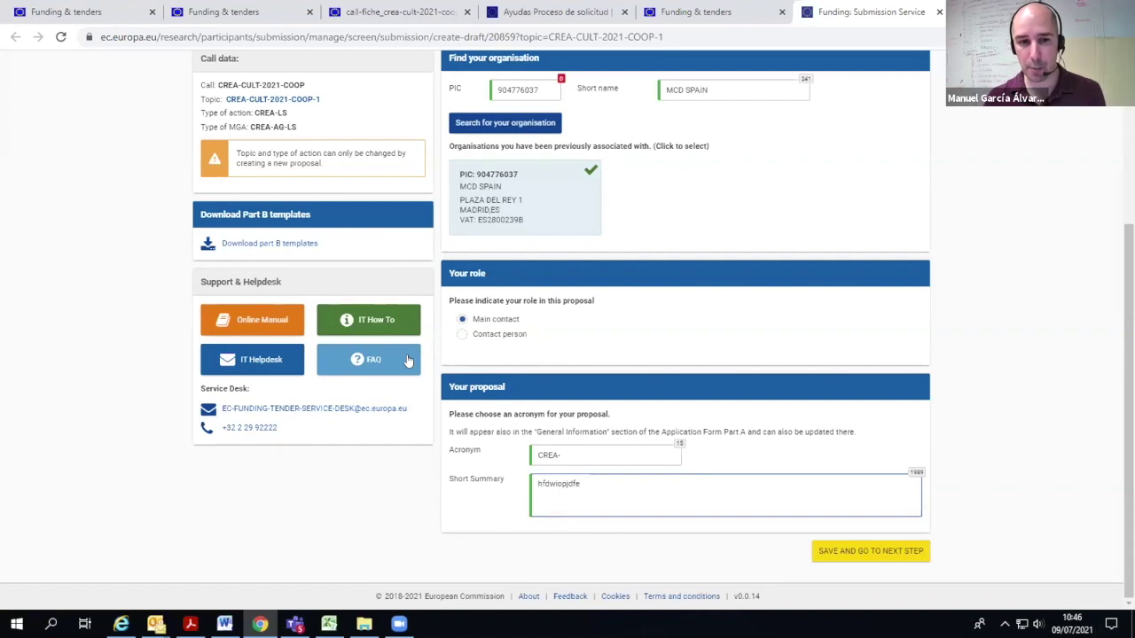
left_click(838, 551)
Download the Part B templates, look inside the downloaded archive in File Explorer, and return to the proposal form in Chrome
scroll(839, 539, "down", 1)
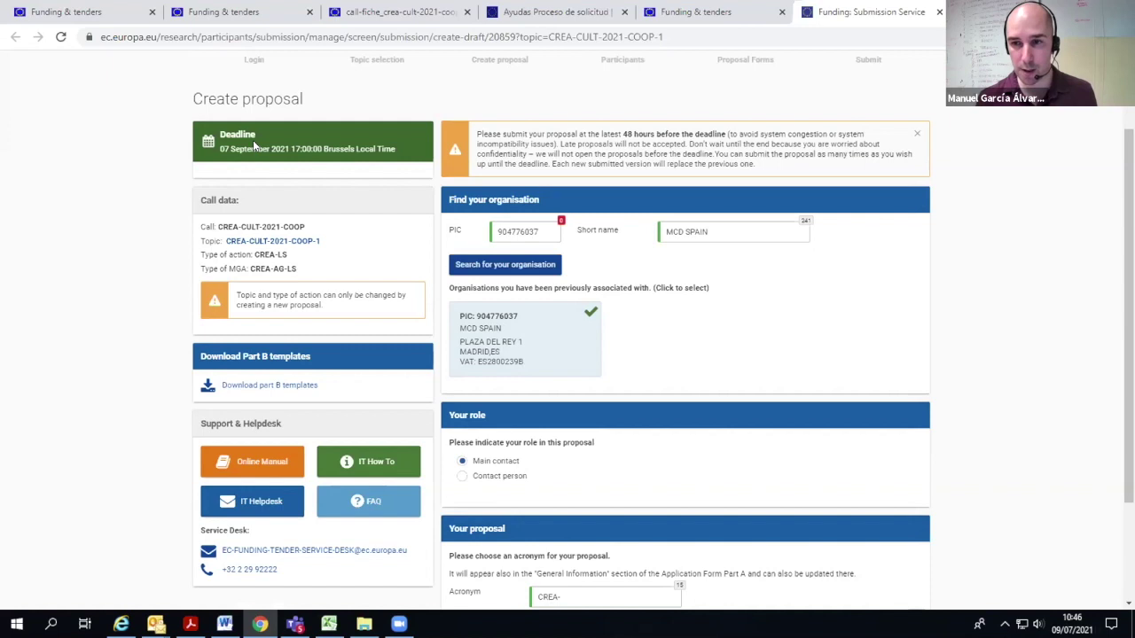
scroll(369, 390, "down", 1)
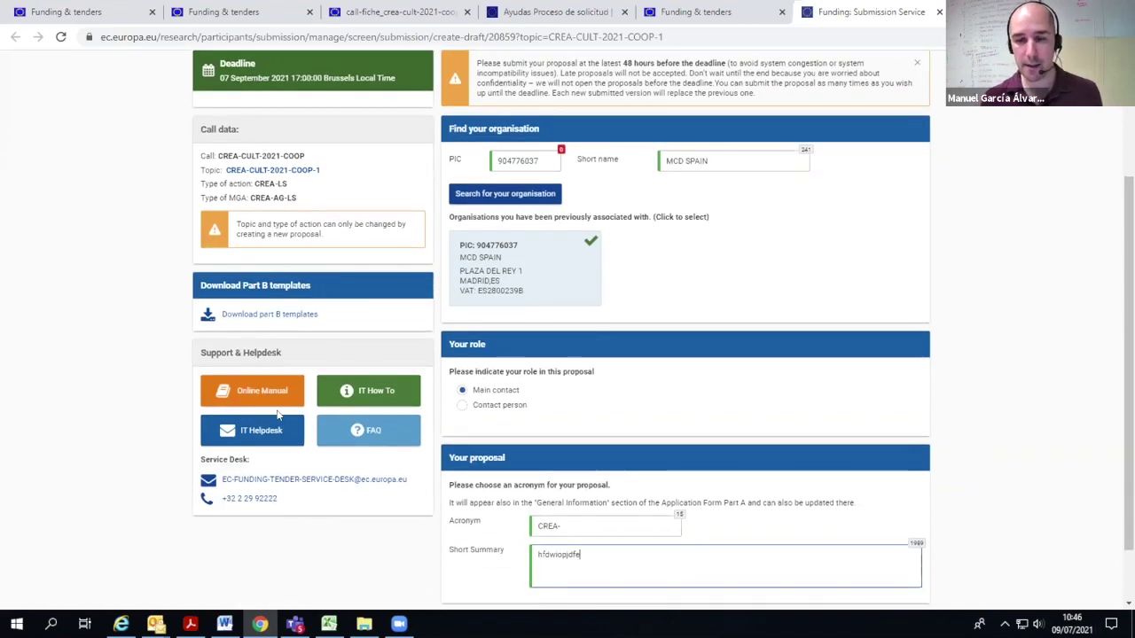
left_click(279, 317)
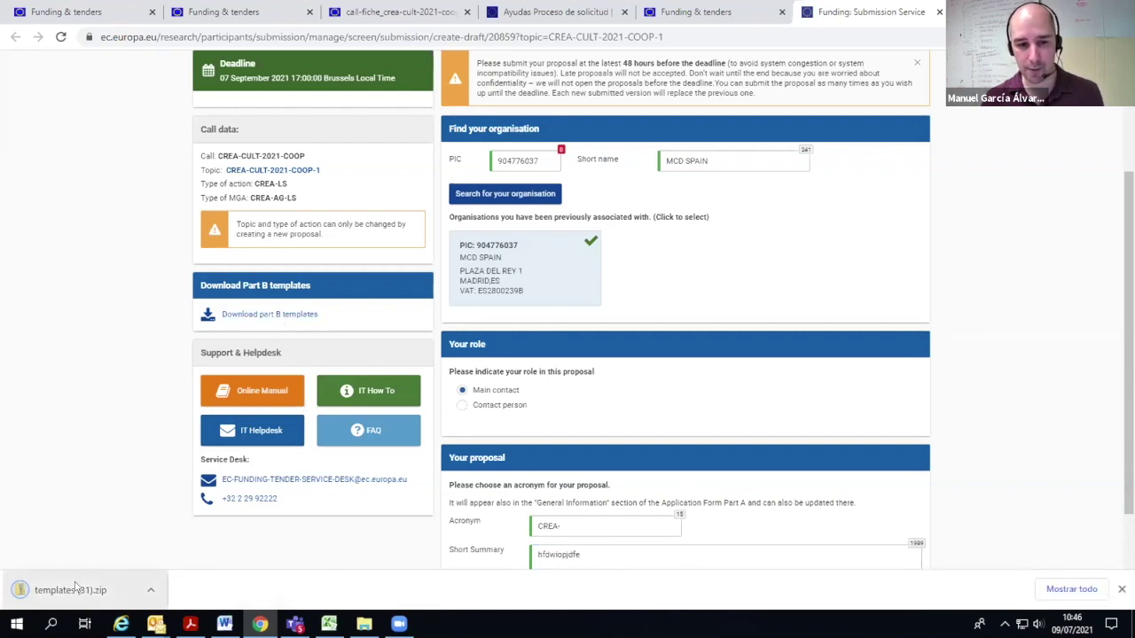
left_click(69, 585)
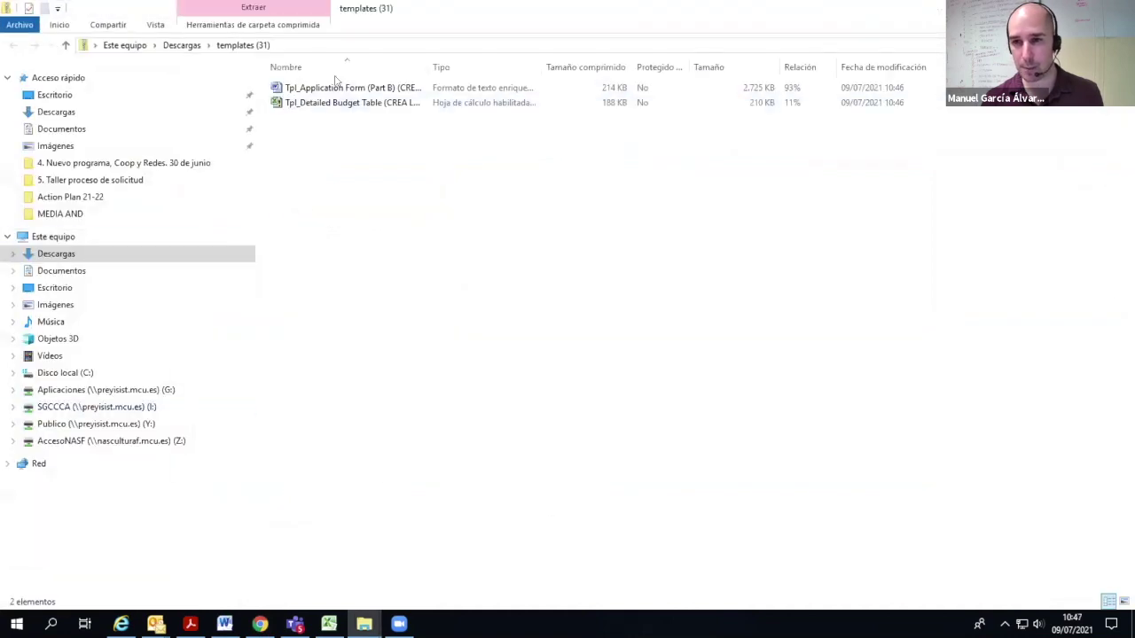
key("alt+Tab")
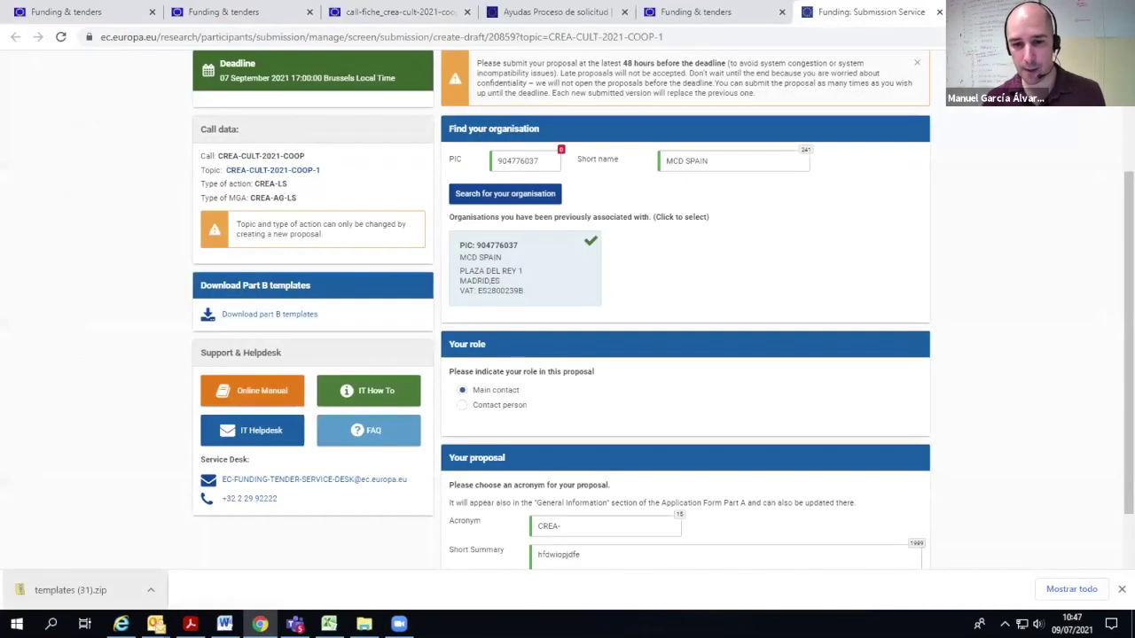
Save the draft proposal, accepting the organisation notification and the submission terms and conditions, and continue to the Participants stage
scroll(853, 454, "down", 2)
left_click(887, 551)
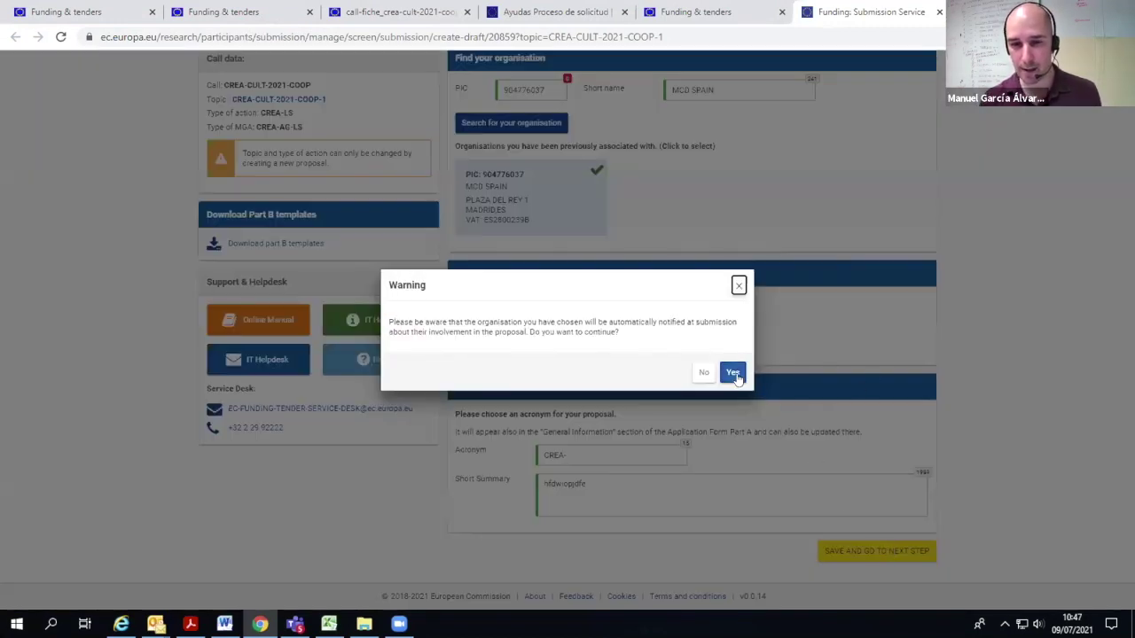
left_click(734, 373)
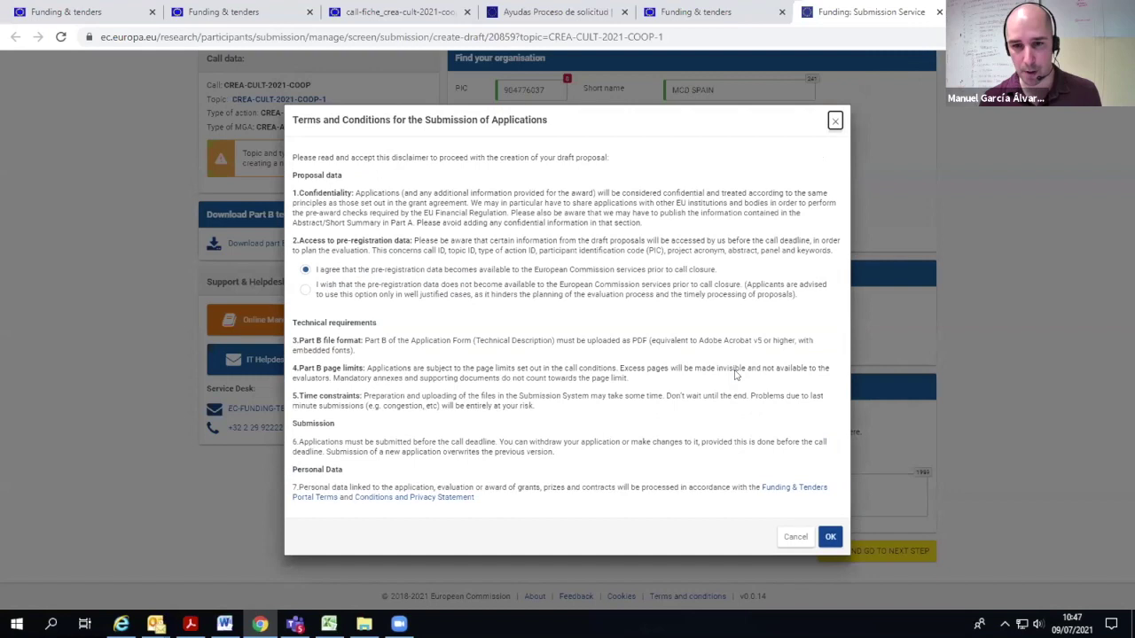
left_click(829, 538)
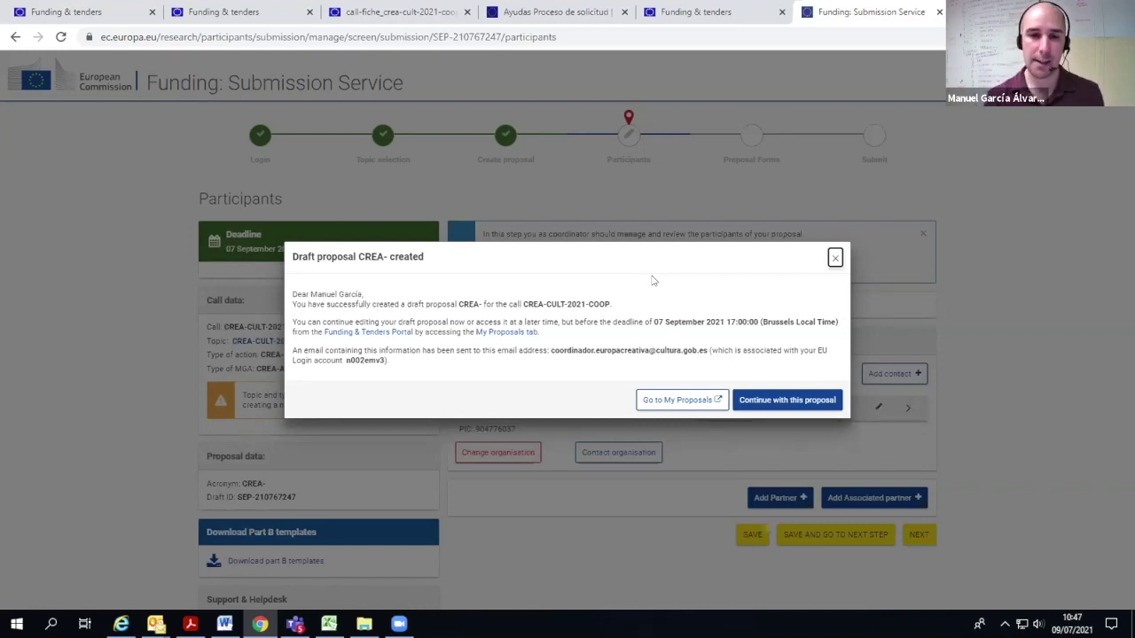
left_click(779, 400)
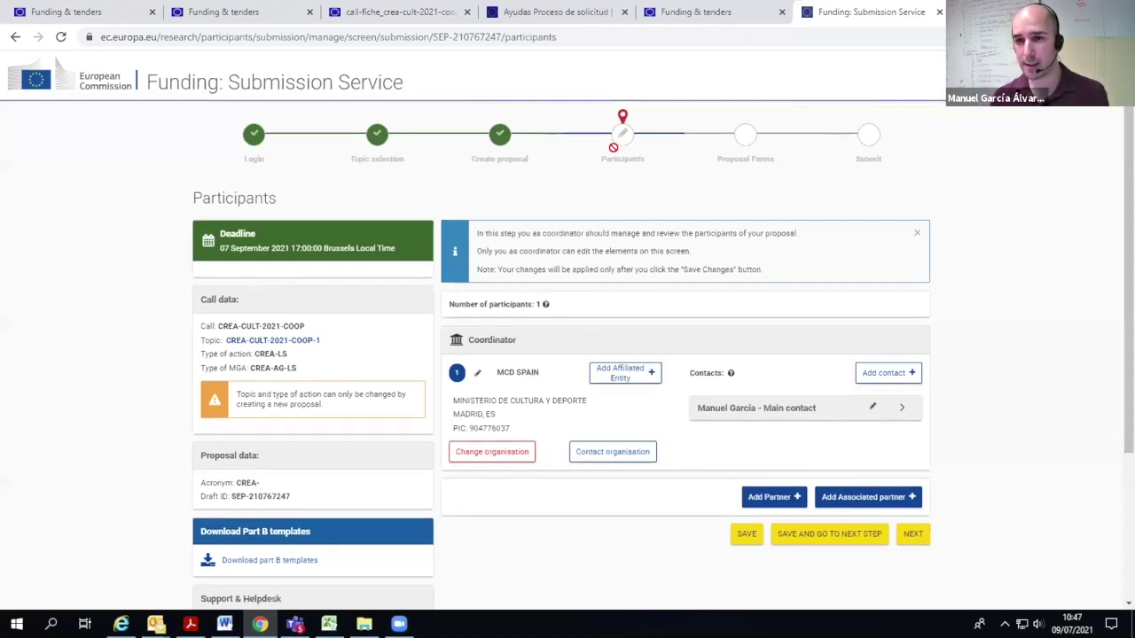
scroll(613, 147, "down", 1)
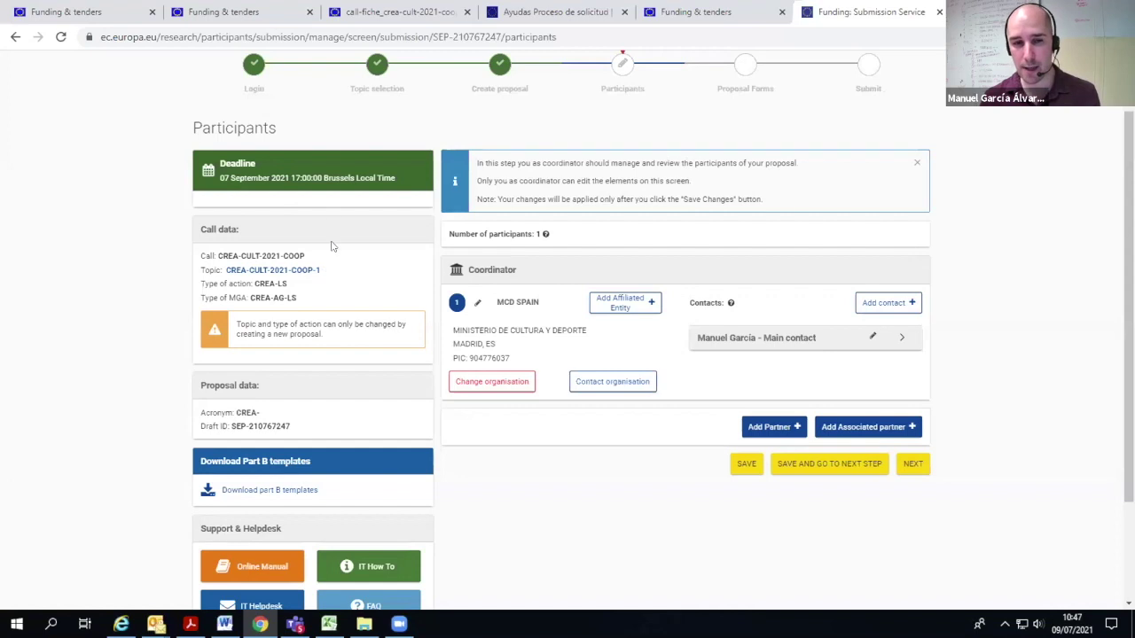
Review the coordinator and contact on the Participants stage, then save it and continue to the Proposal Forms stage
scroll(329, 265, "down", 2)
scroll(328, 265, "up", 1)
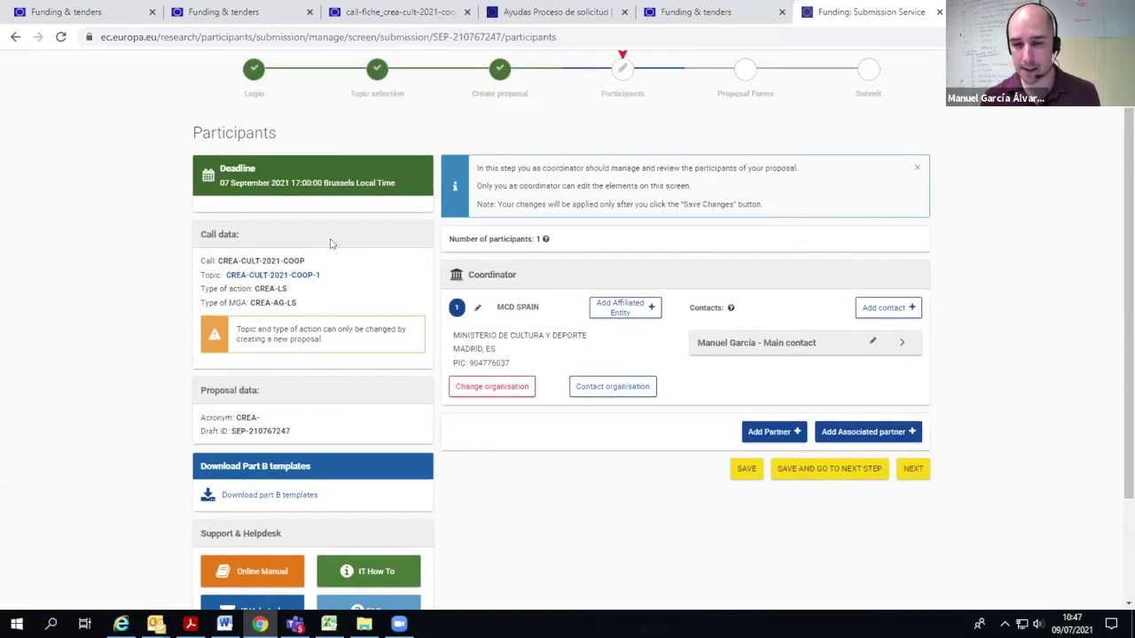
scroll(330, 247, "down", 1)
scroll(922, 462, "up", 2)
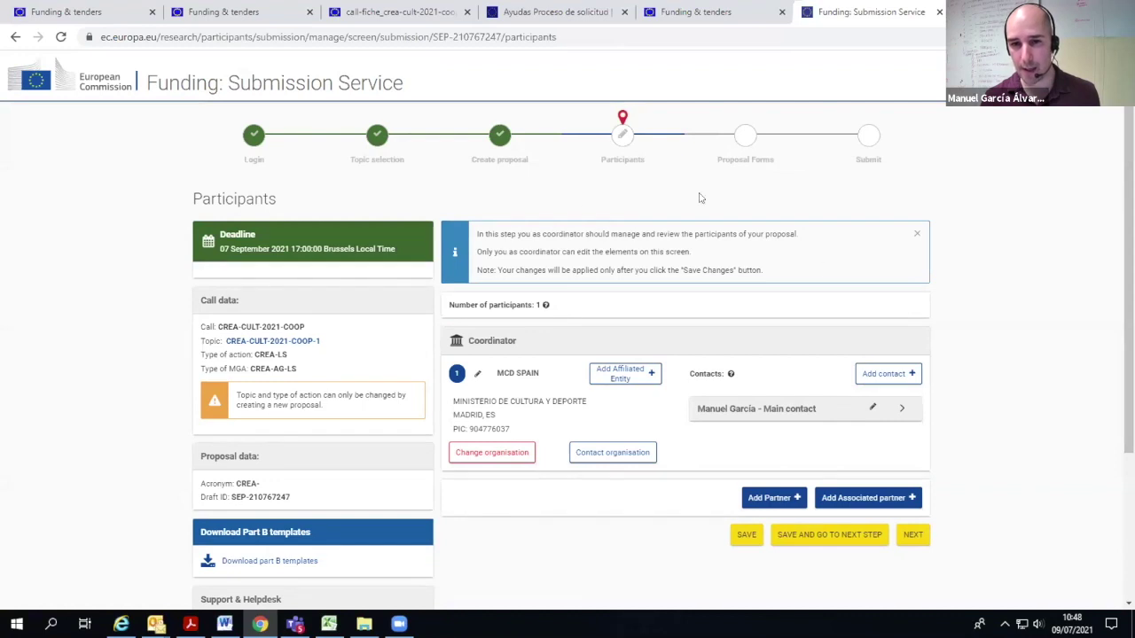
scroll(659, 330, "down", 1)
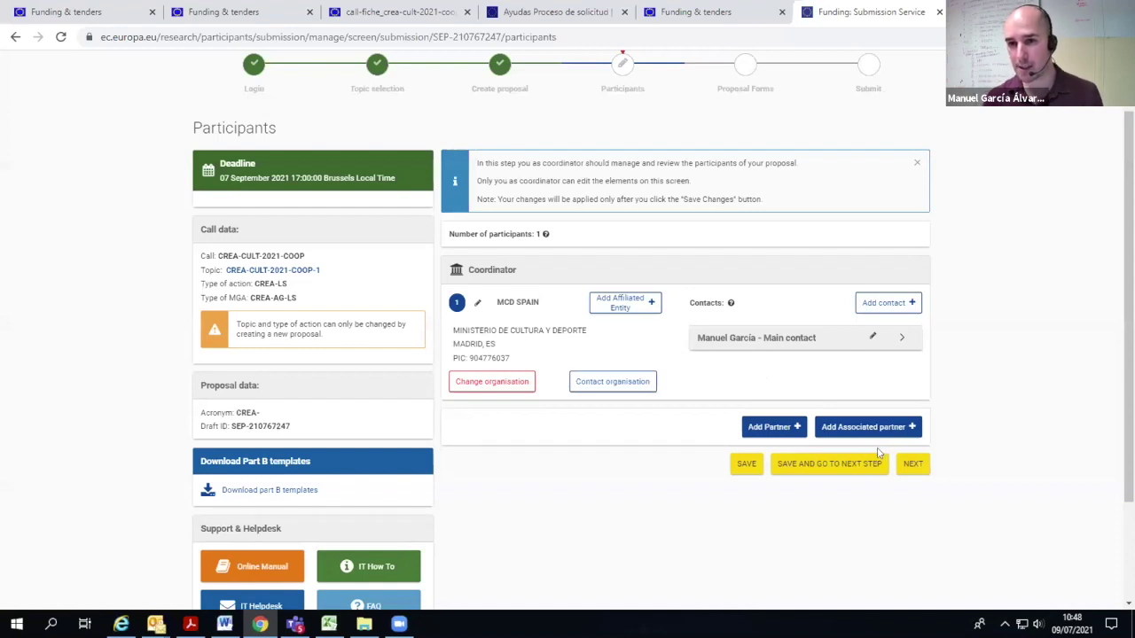
left_click(809, 461)
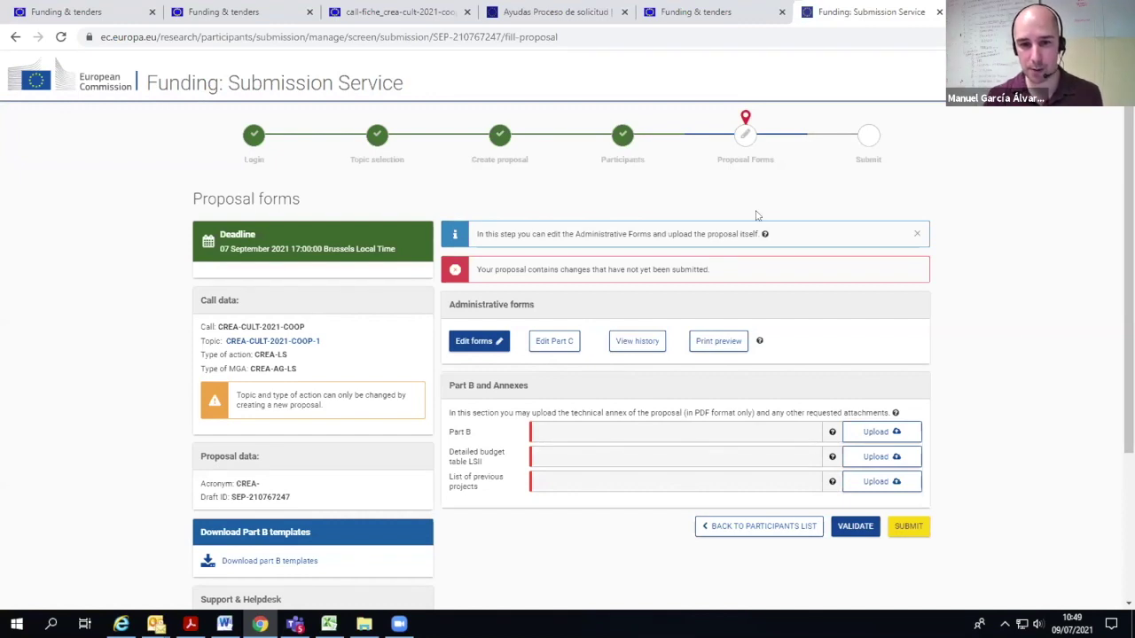
Open the proposal's administrative forms for editing, signing in to EU Login with the pre-filled password
scroll(700, 233, "down", 2)
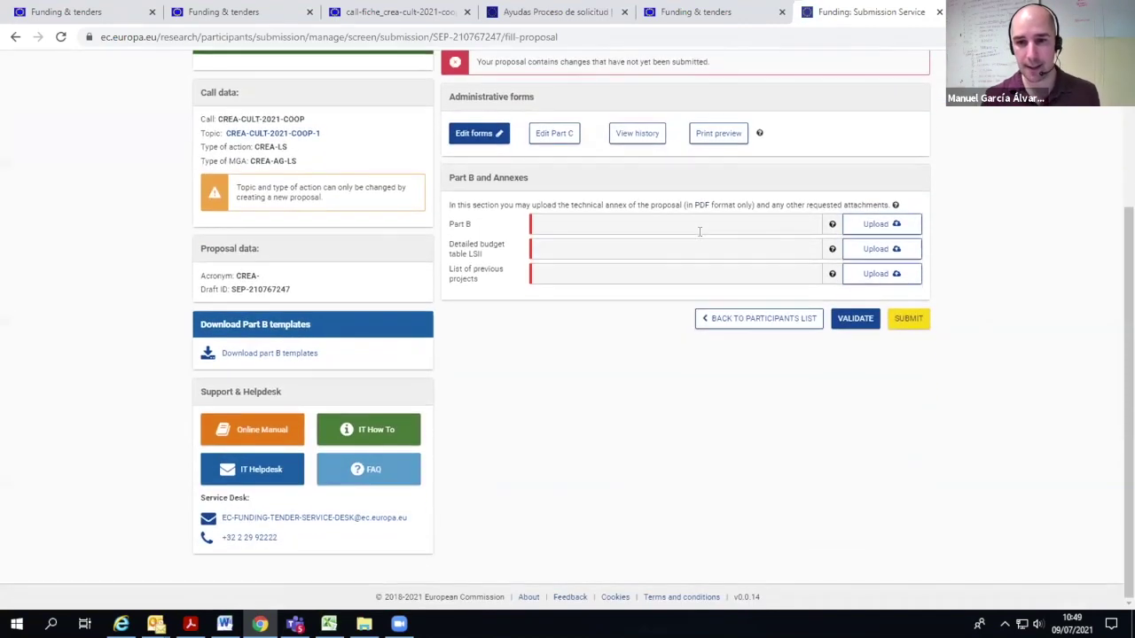
scroll(700, 237, "up", 1)
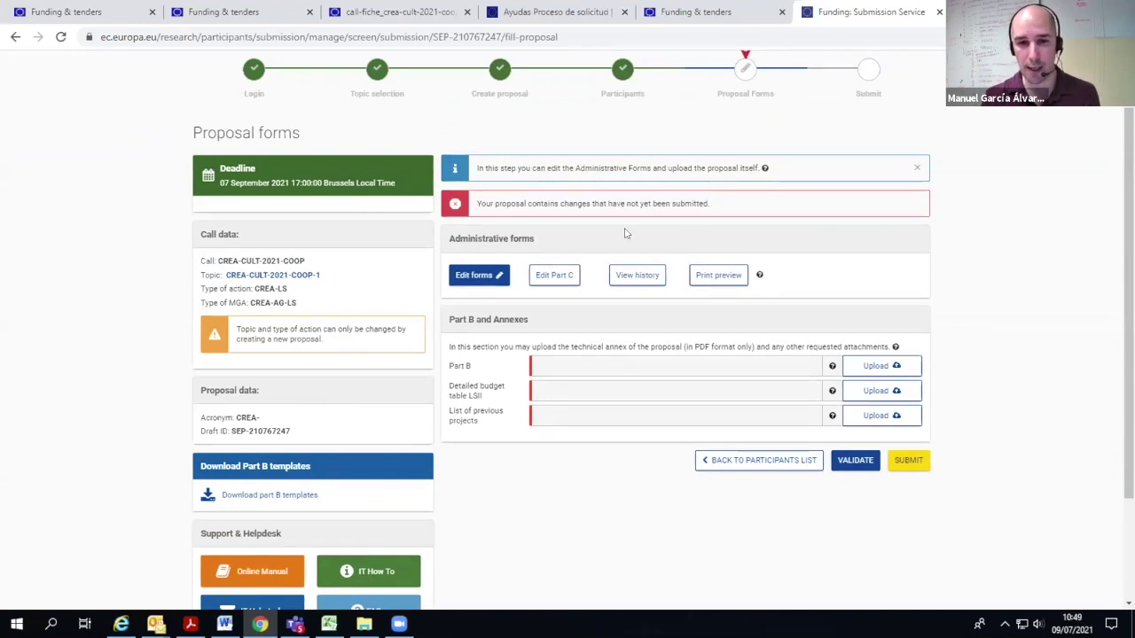
scroll(626, 235, "down", 2)
scroll(586, 335, "up", 1)
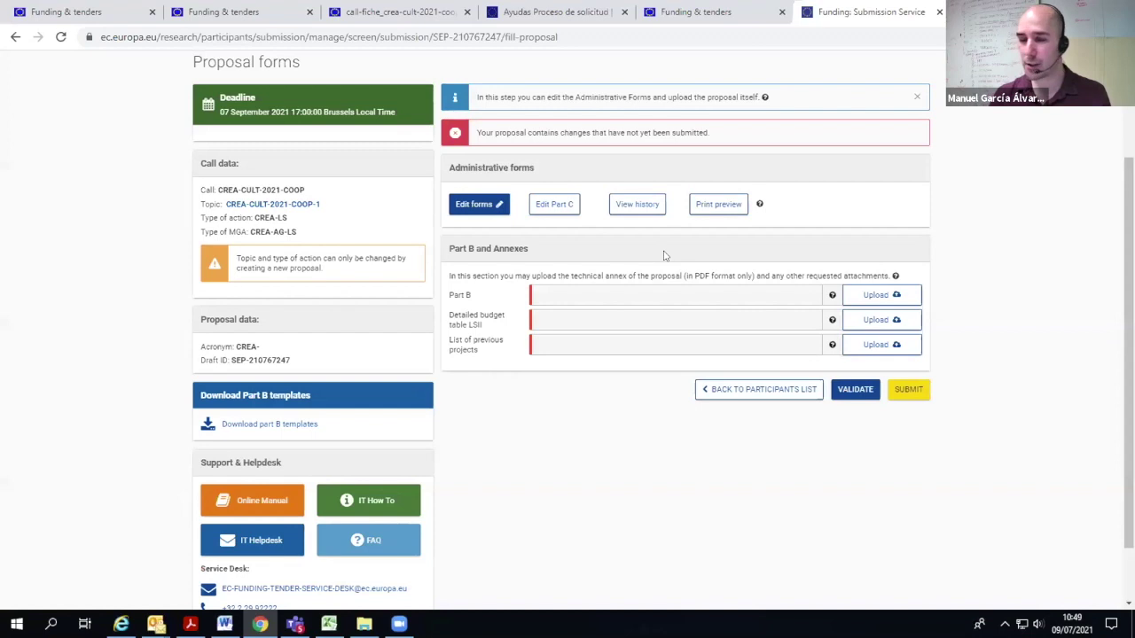
scroll(443, 354, "down", 1)
scroll(458, 359, "up", 1)
scroll(459, 359, "up", 1)
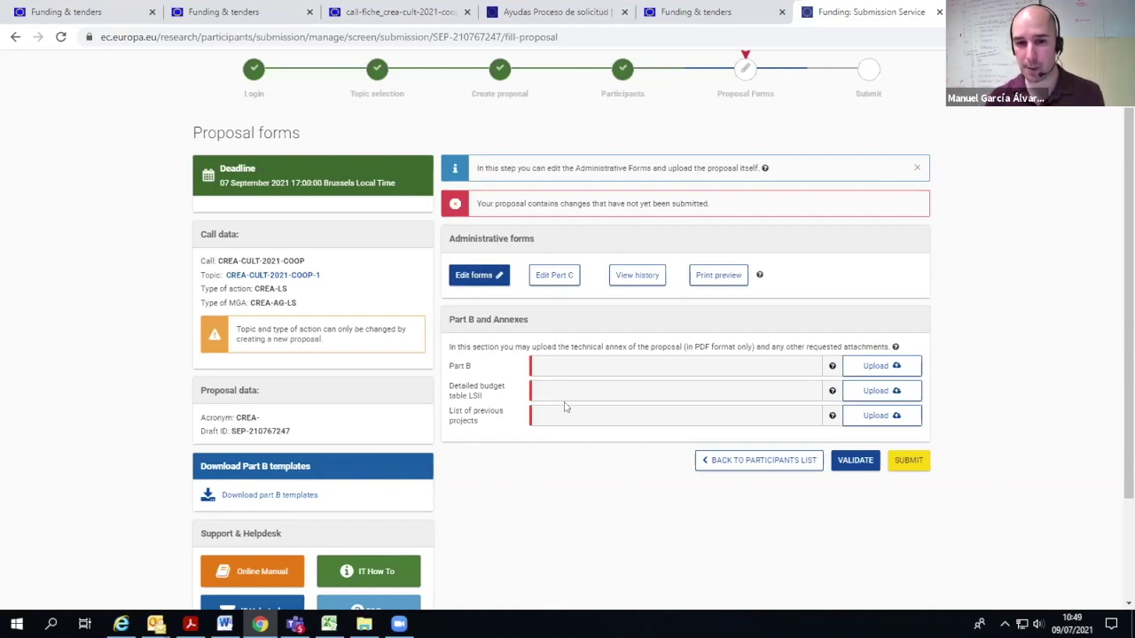
left_click(492, 275)
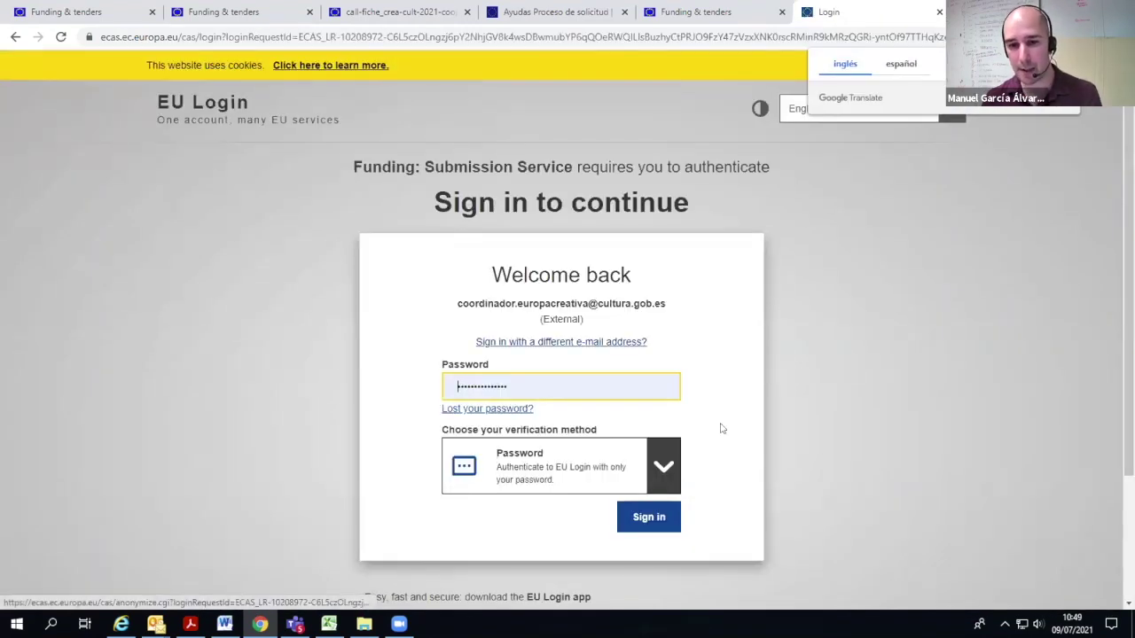
left_click(650, 518)
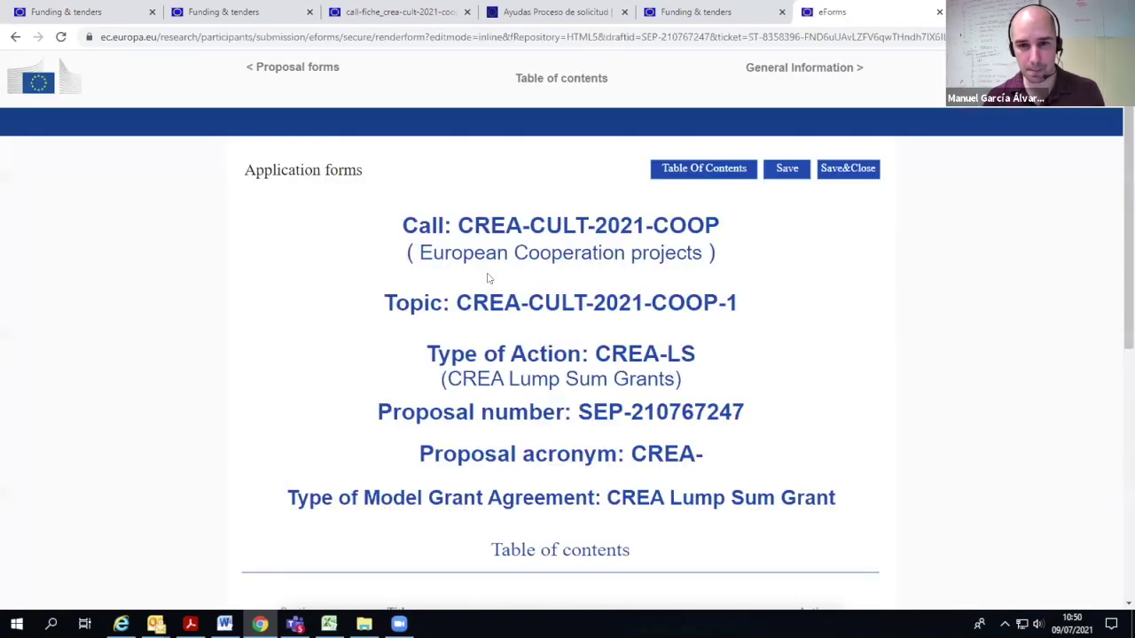
Open section 1, General information, from the application forms' table of contents
scroll(486, 272, "down", 1)
scroll(486, 272, "down", 2)
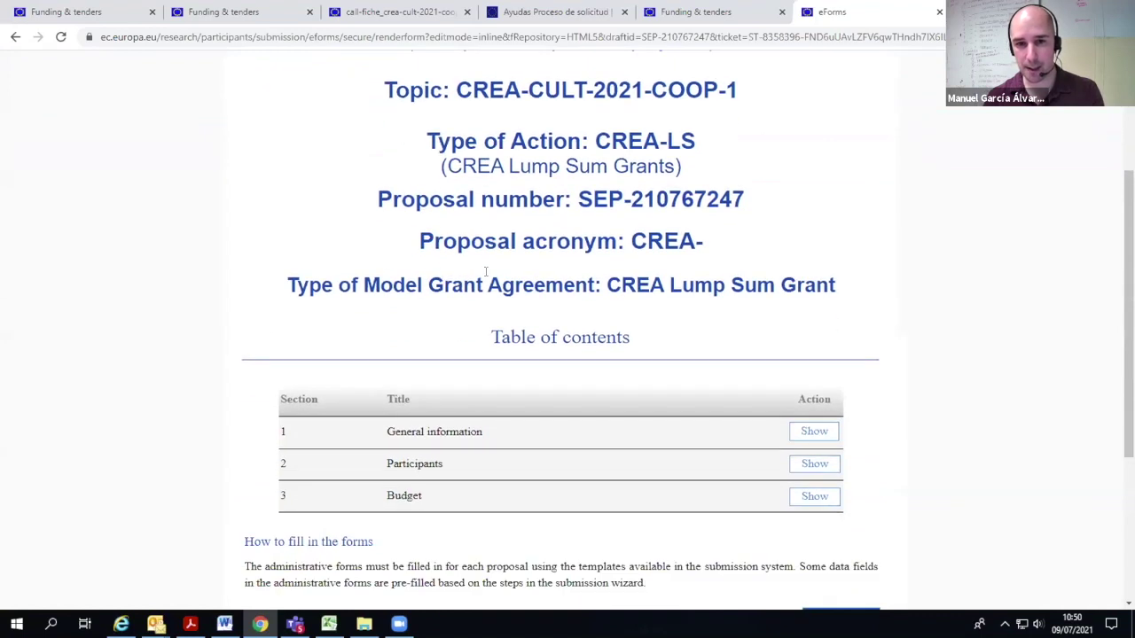
scroll(486, 272, "up", 1)
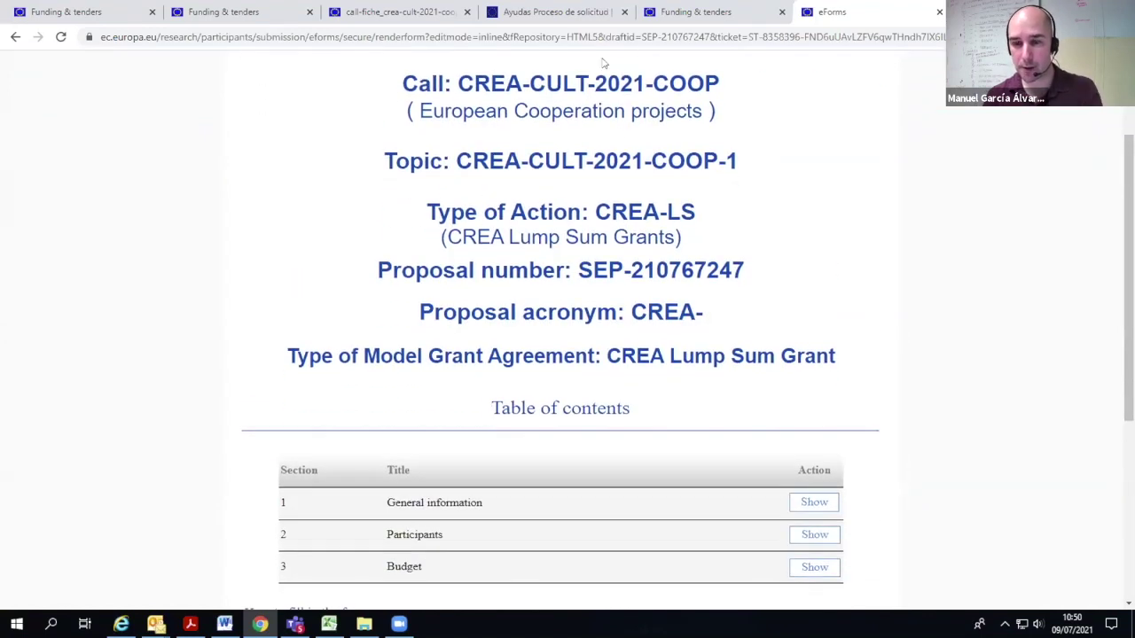
scroll(603, 62, "down", 1)
scroll(601, 64, "up", 1)
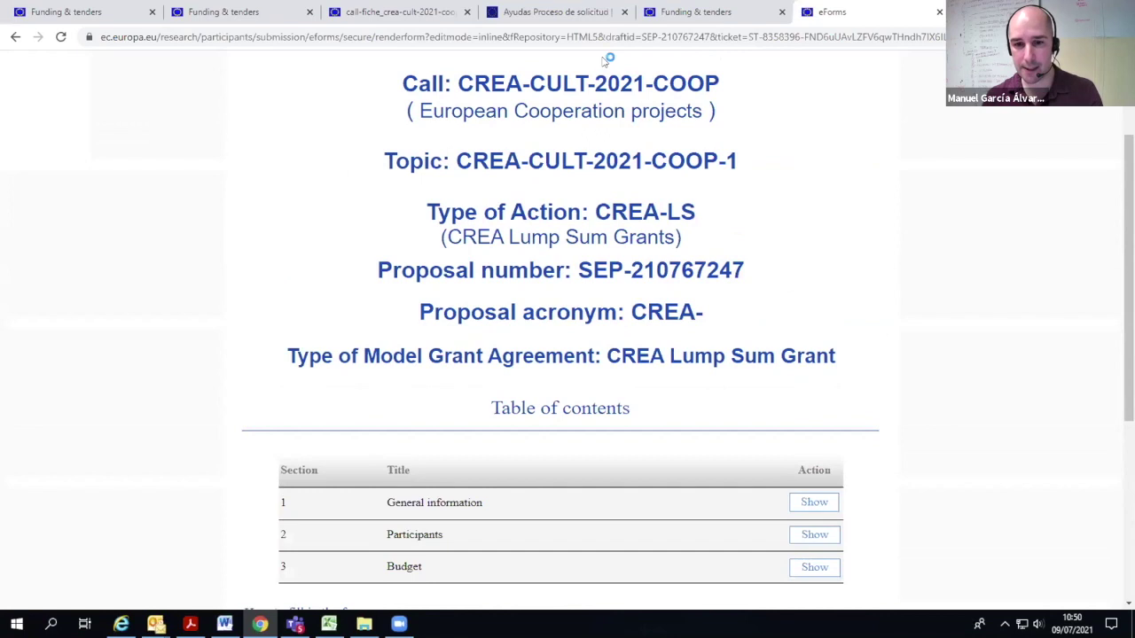
scroll(613, 314, "down", 2)
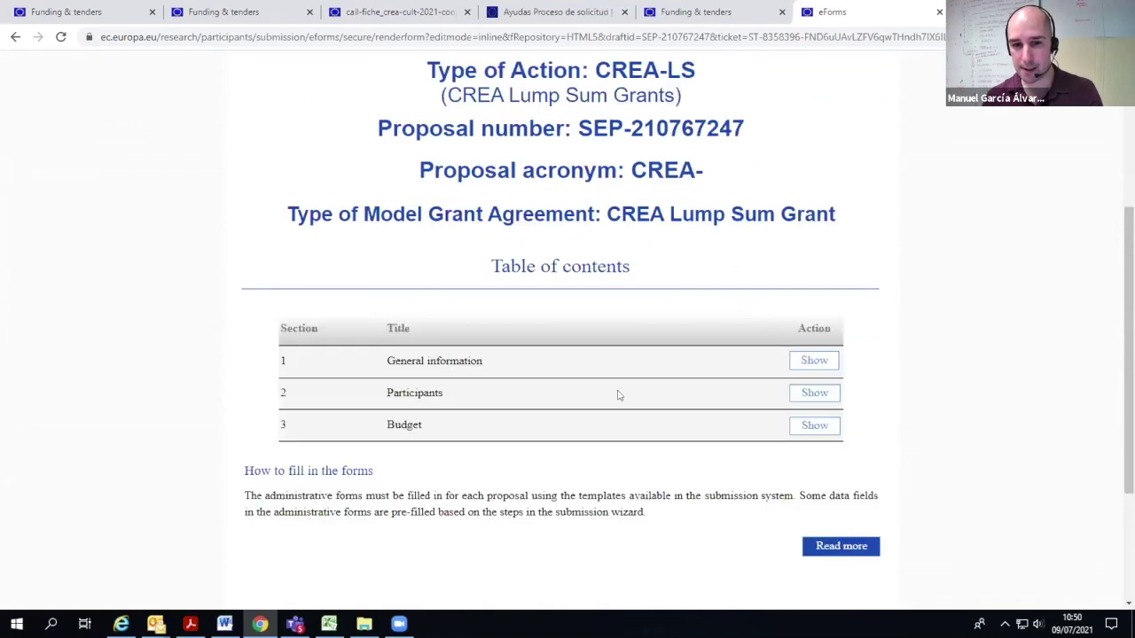
left_click(815, 362)
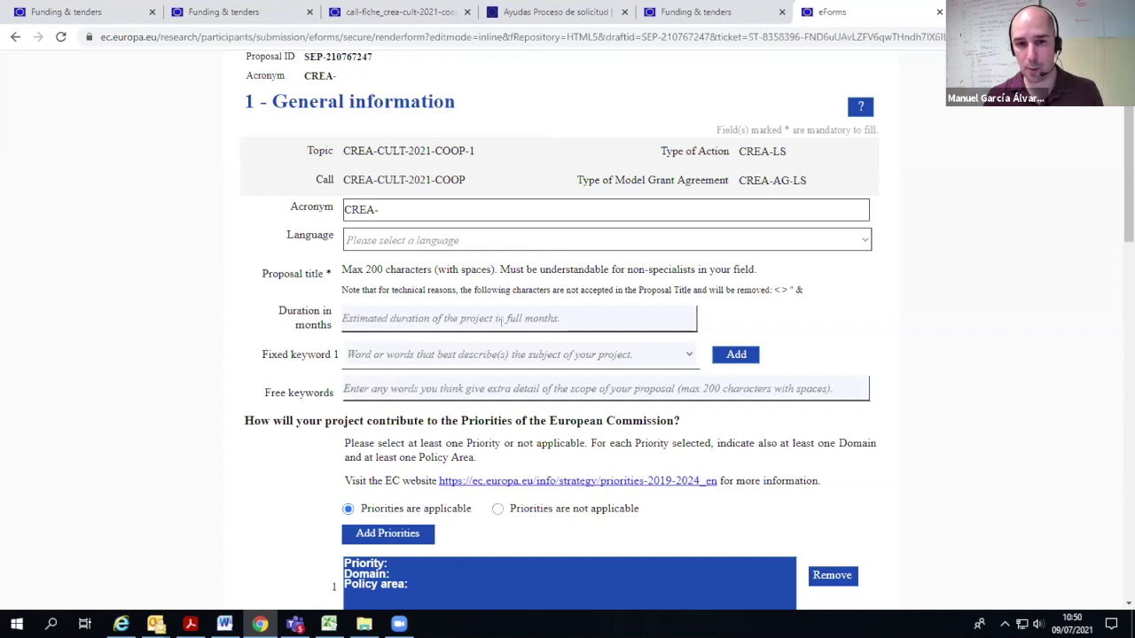
Open the fields for adding priorities in General information and look through the available EC Priorities
scroll(508, 317, "down", 1)
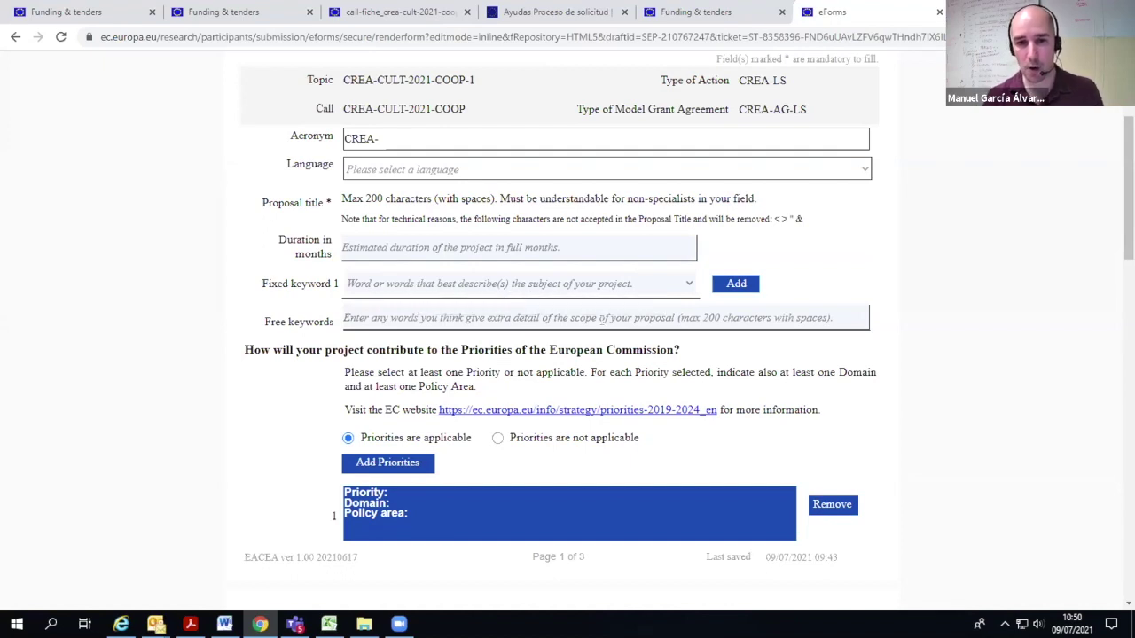
scroll(550, 289, "down", 1)
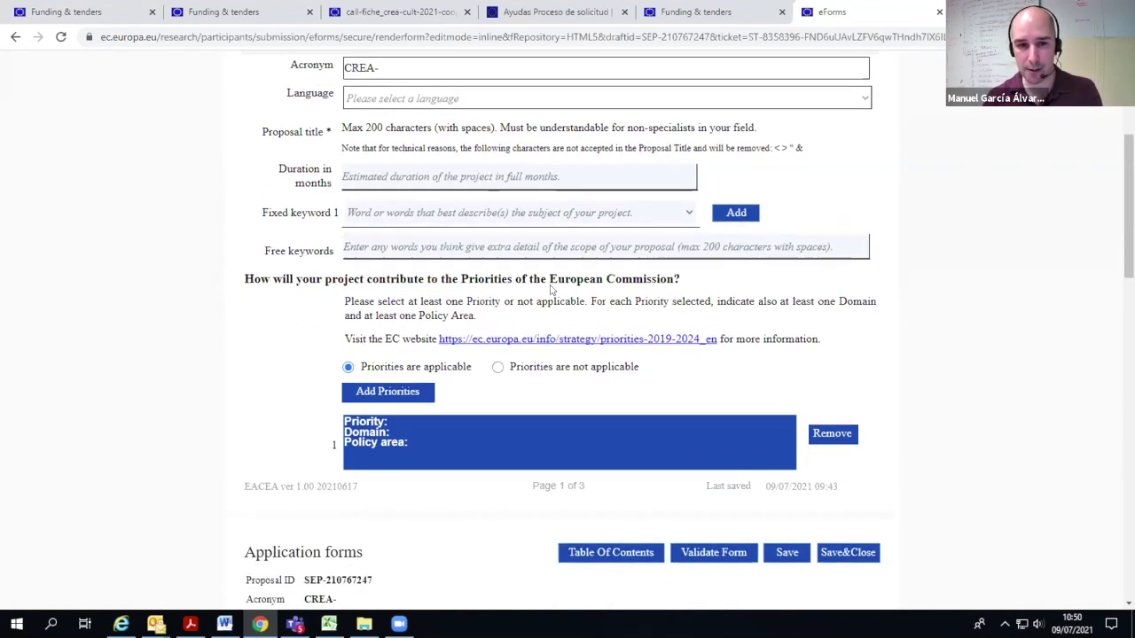
left_click(465, 251)
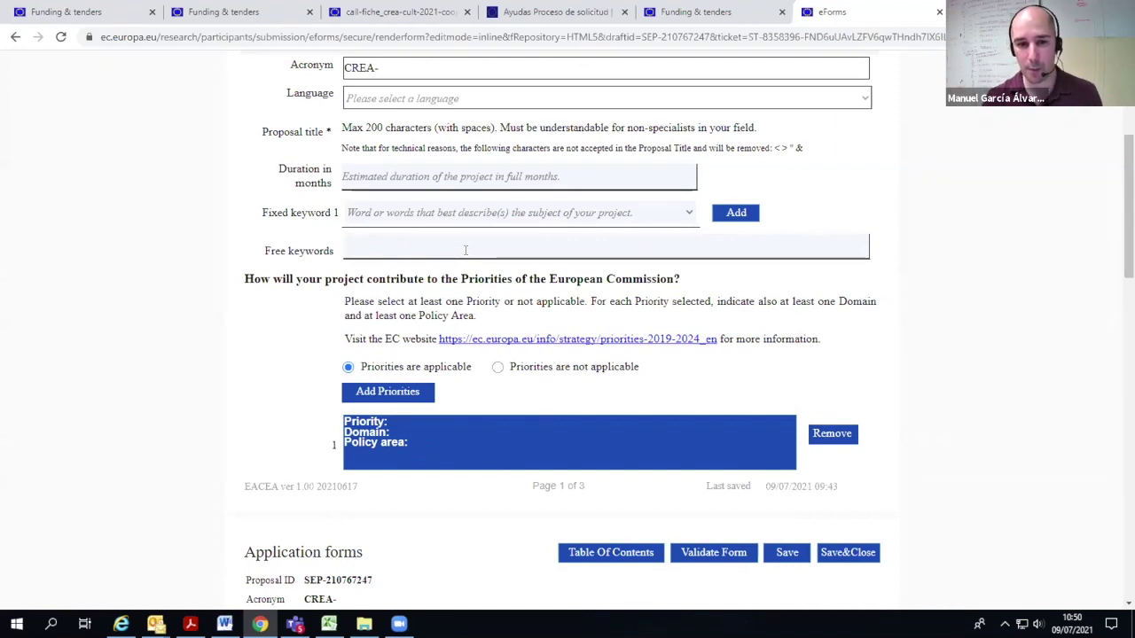
left_click(401, 393)
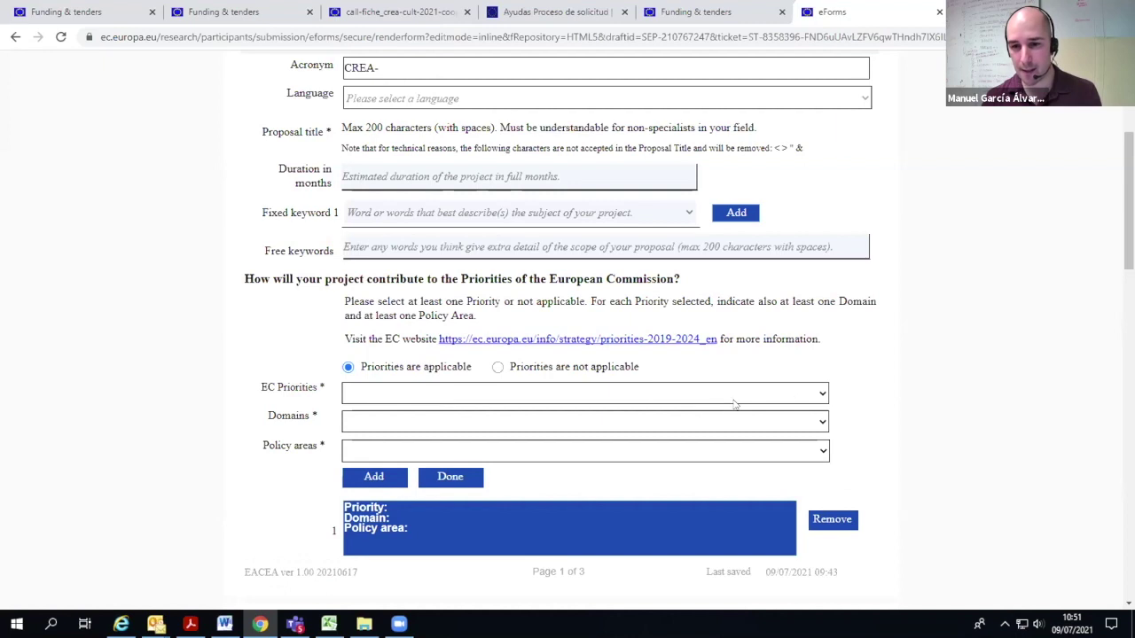
left_click(821, 396)
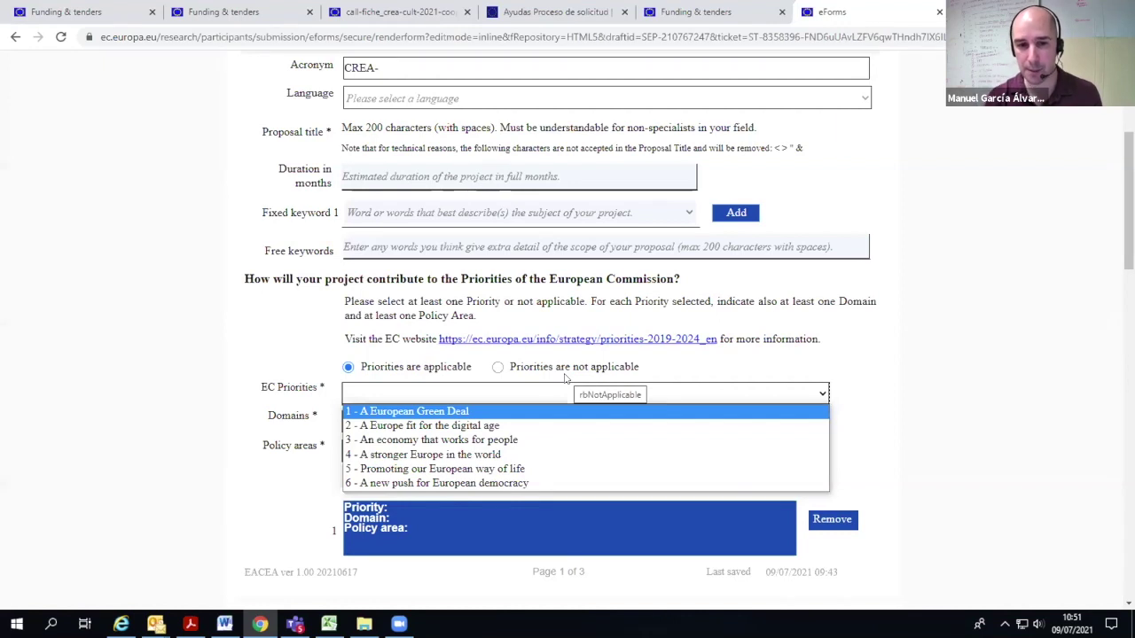
left_click(837, 355)
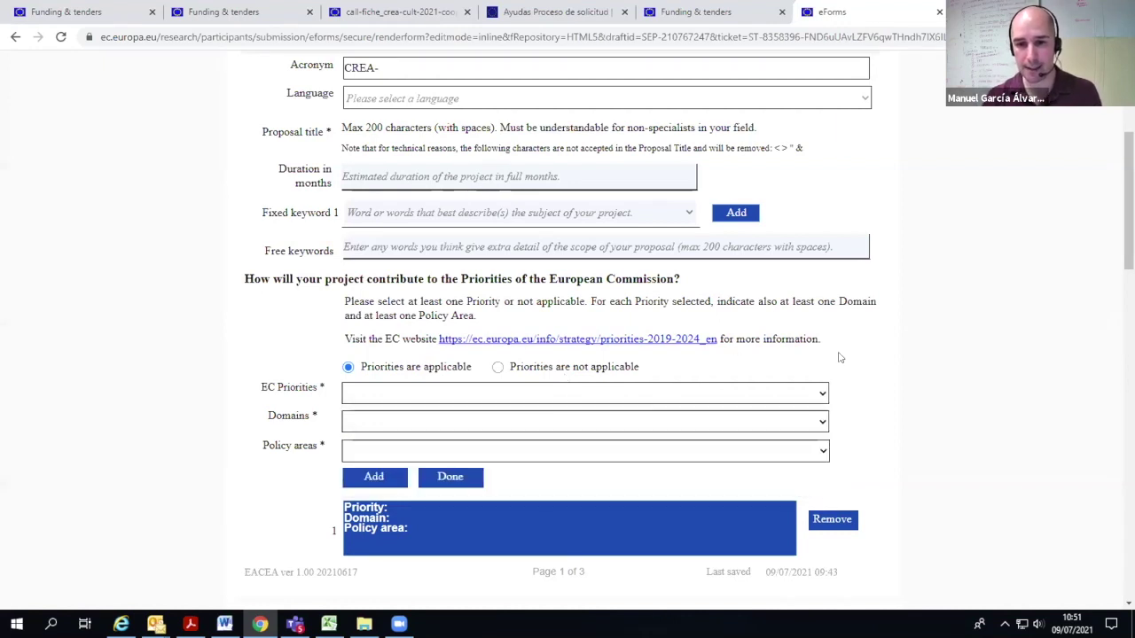
Examine the abstract, the question on similar past submissions and the five declarations in the General information section
scroll(840, 357, "down", 1)
scroll(702, 360, "down", 3)
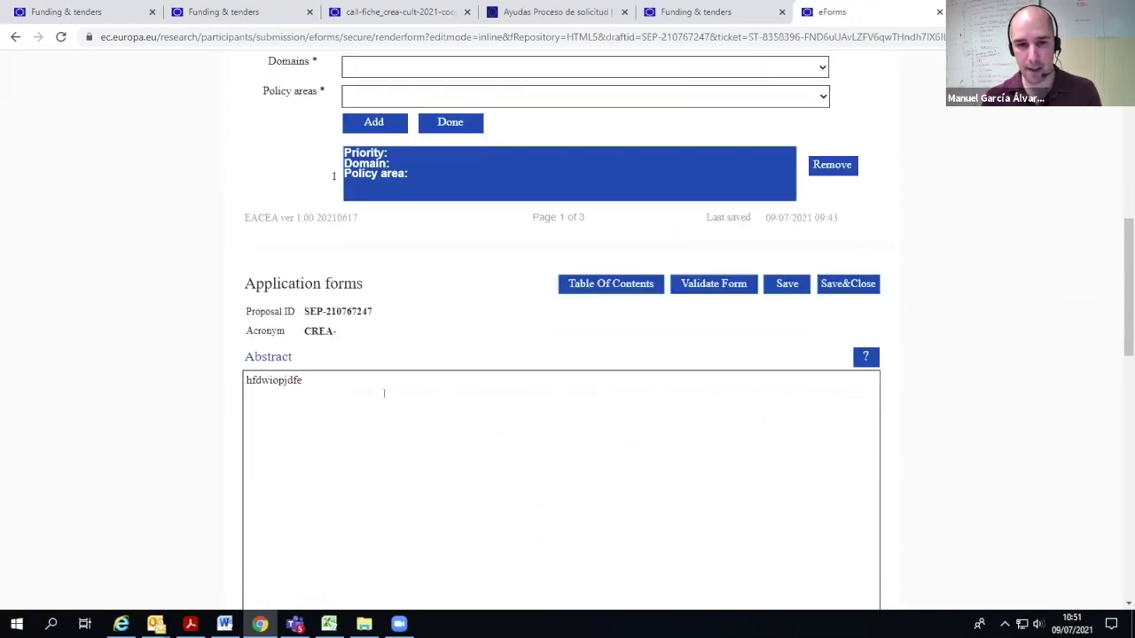
scroll(369, 384, "down", 2)
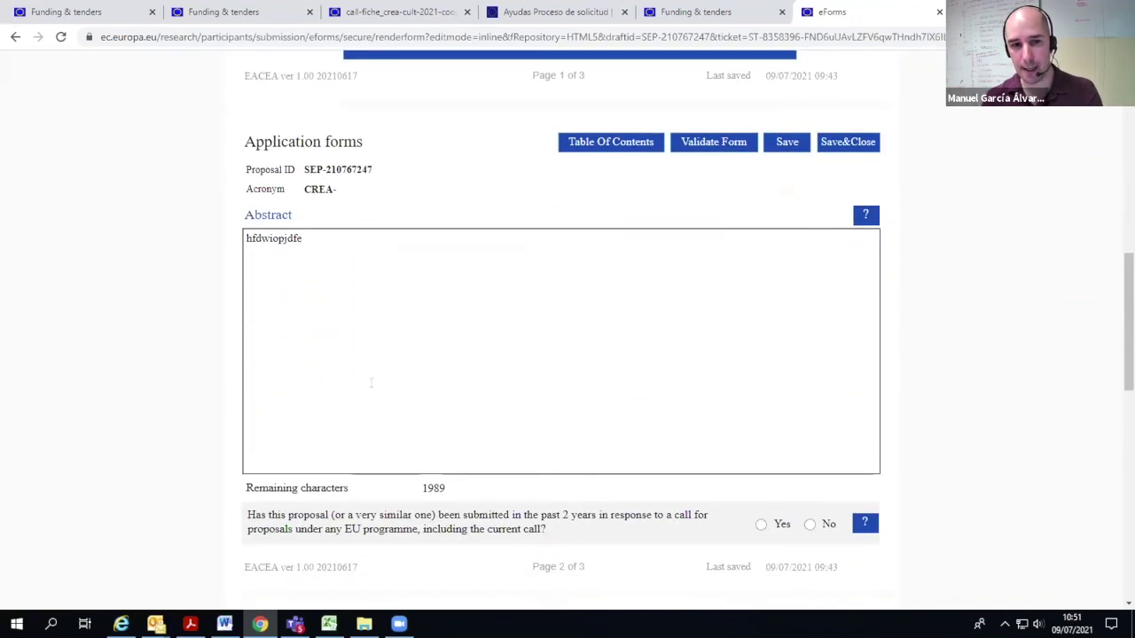
left_click(302, 238)
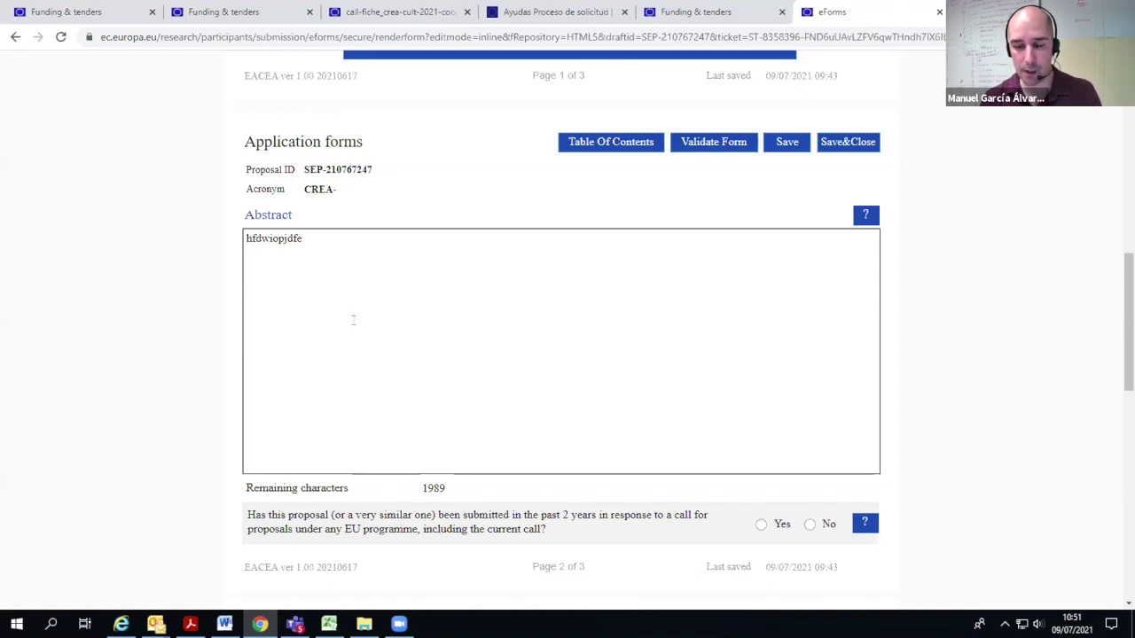
scroll(353, 320, "down", 3)
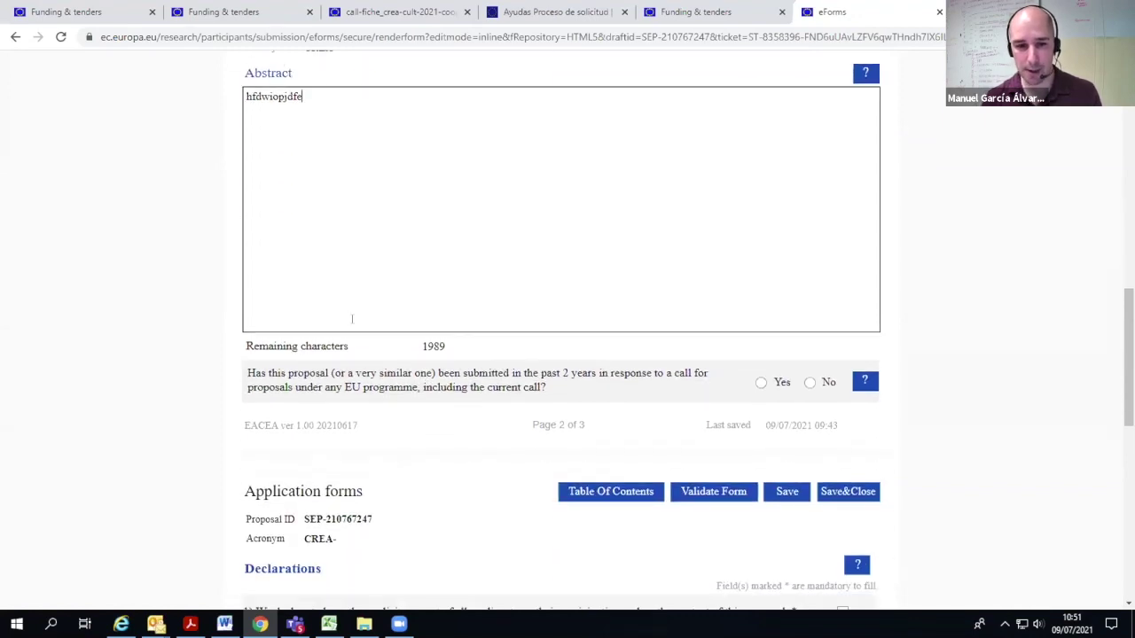
scroll(352, 319, "down", 10)
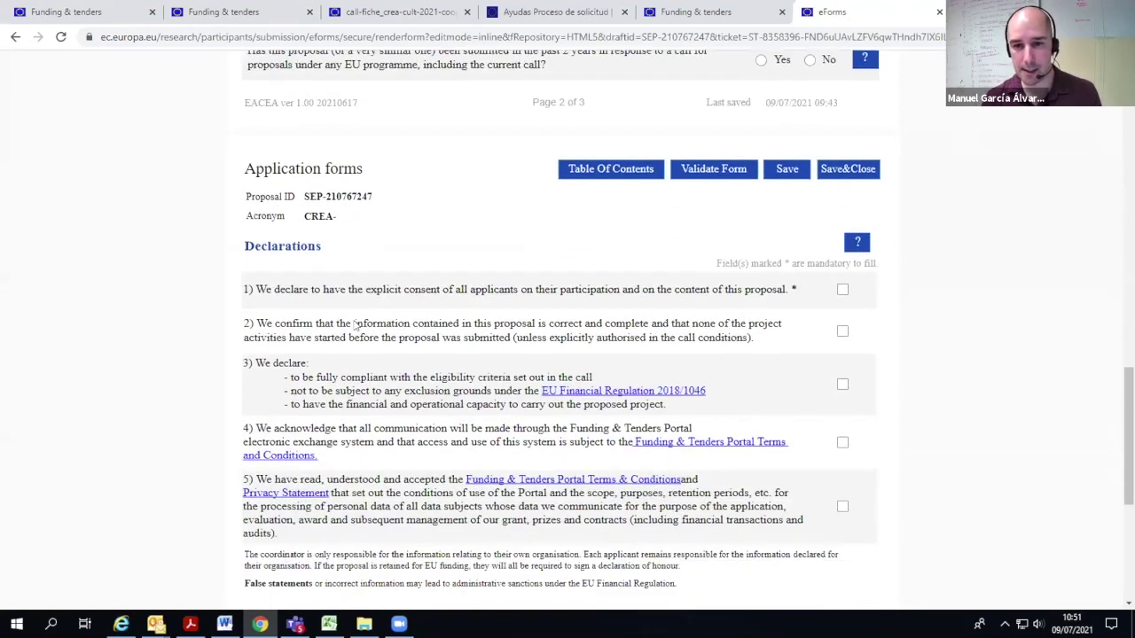
scroll(494, 379, "up", 3)
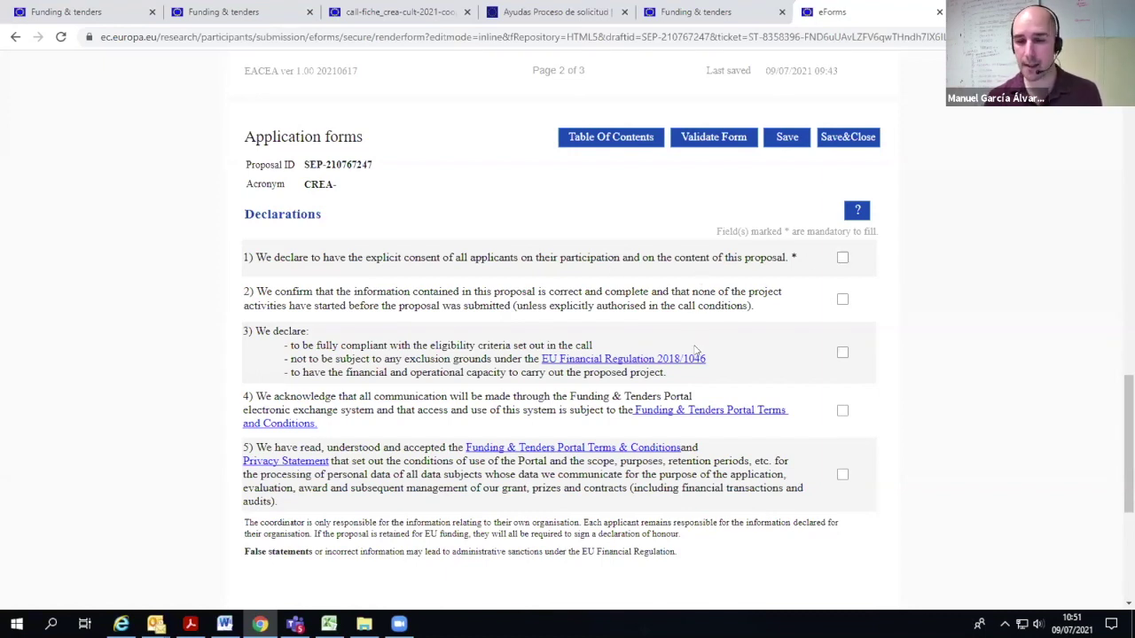
scroll(703, 353, "down", 1)
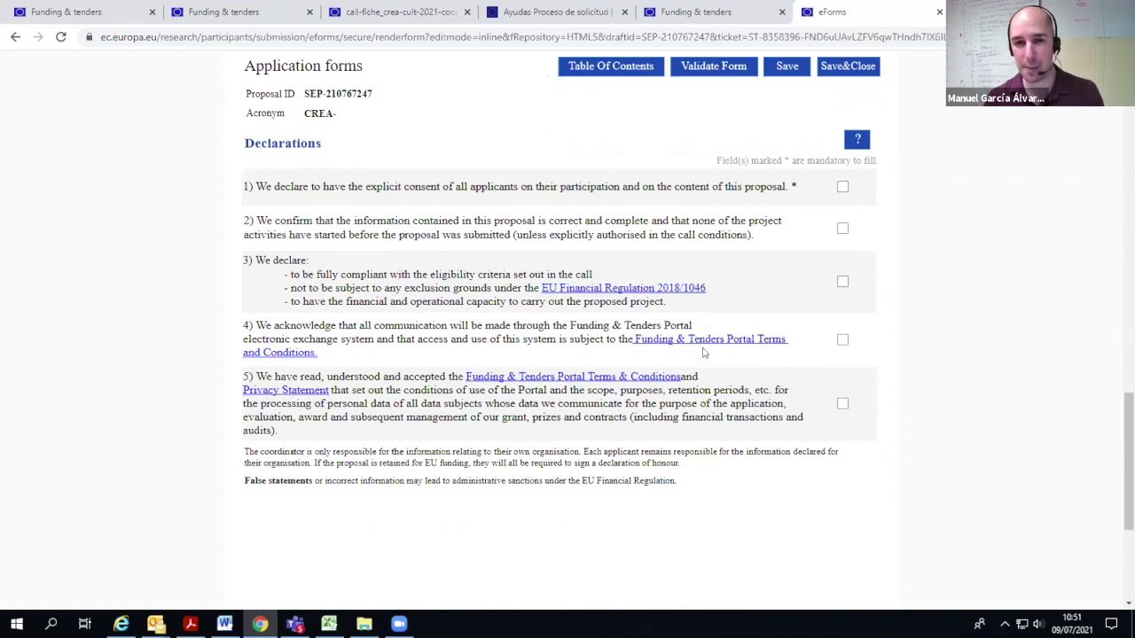
Validate the application form from the General information section
scroll(703, 353, "up", 10)
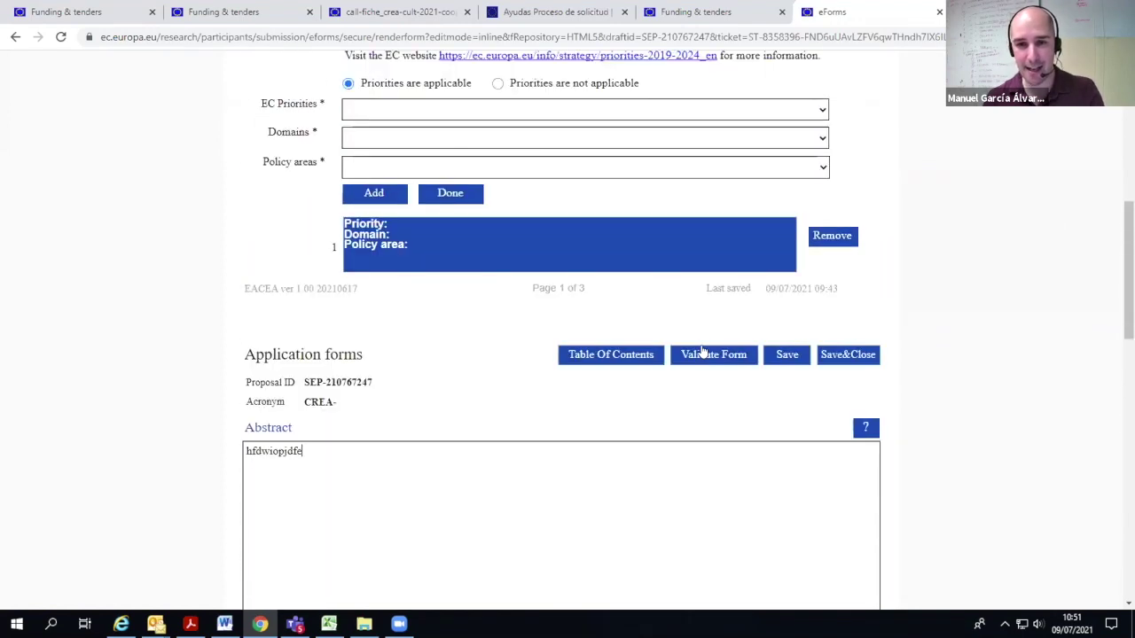
scroll(721, 304, "up", 5)
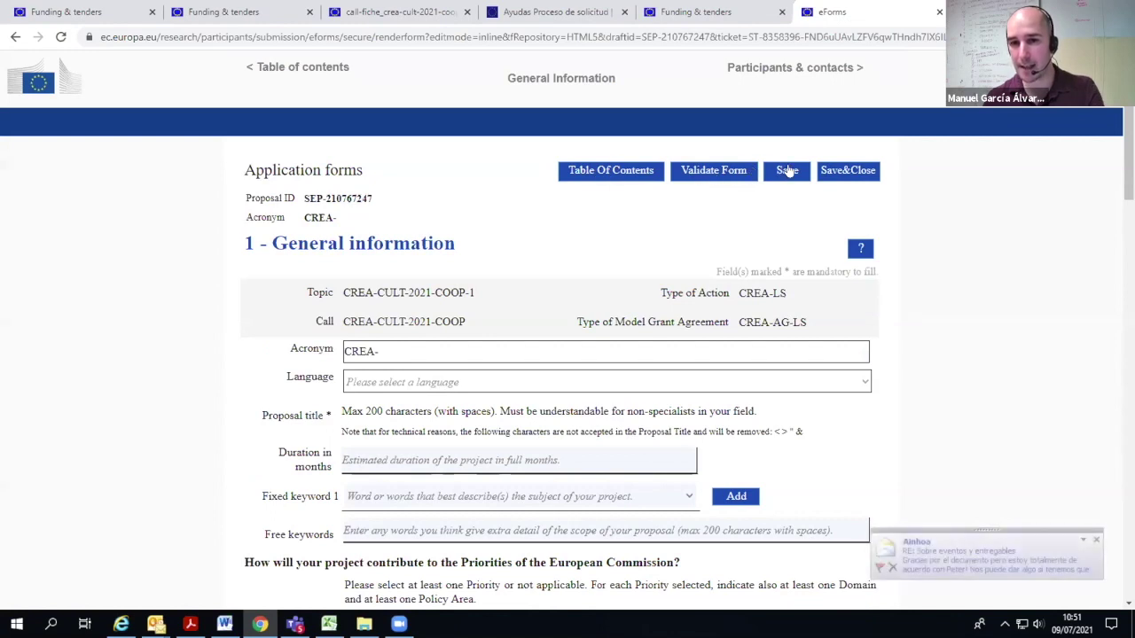
left_click(713, 173)
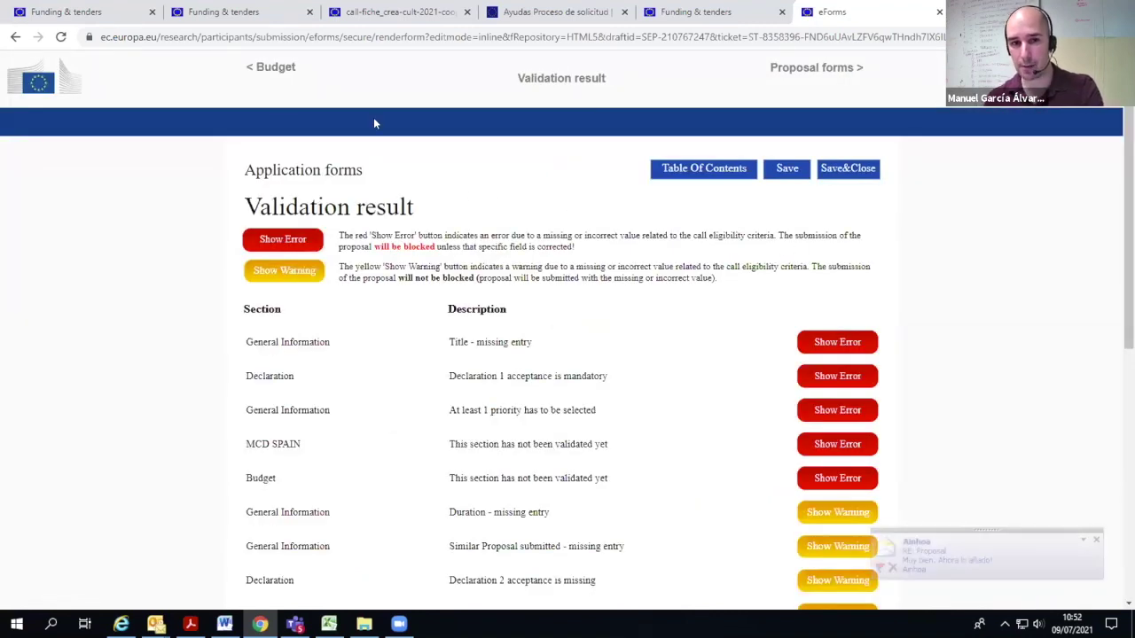
Leave the validation result and switch to the second open Funding & Tenders page for topic CREA-CULT-2021-COOP-1
left_click(15, 37)
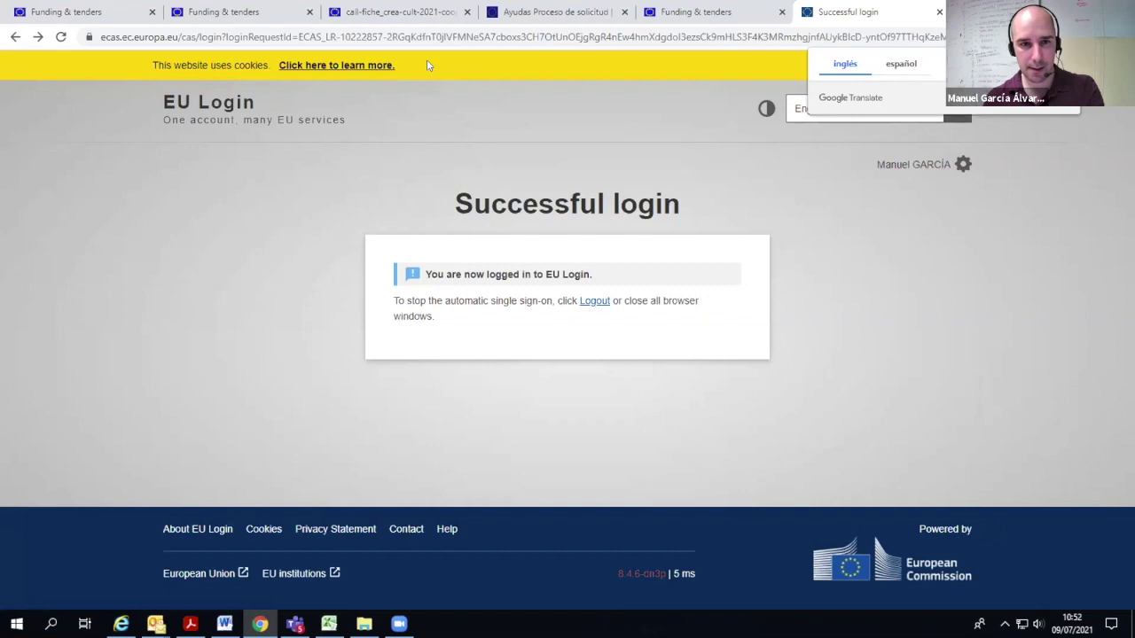
left_click(398, 12)
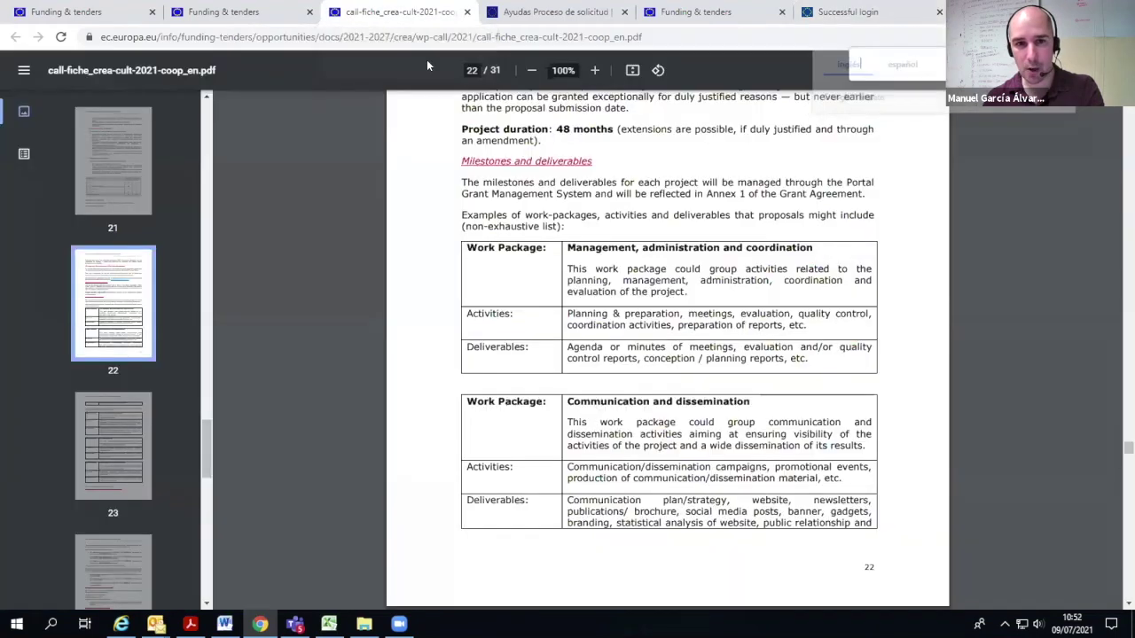
key("ctrl+shift+Tab")
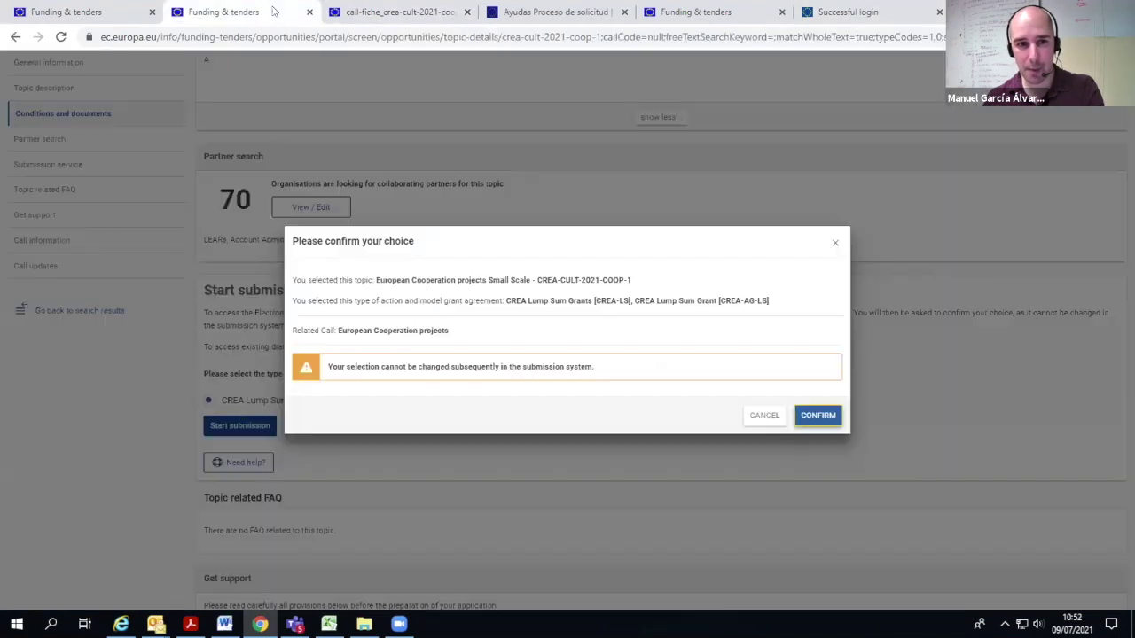
left_click(521, 22)
left_click(748, 21)
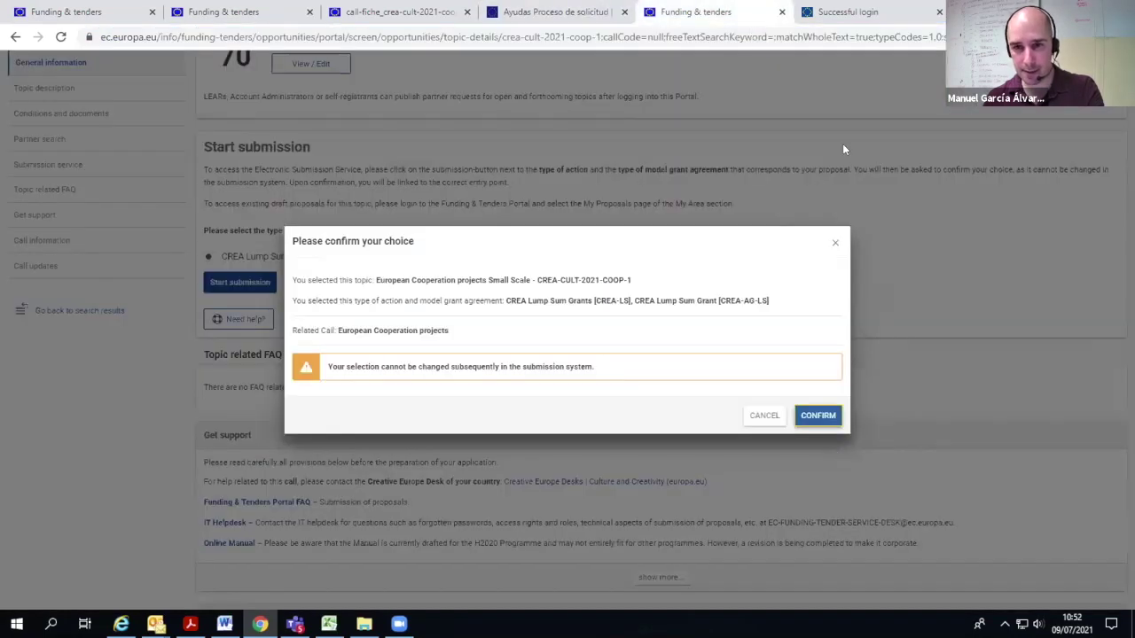
Return to the draft proposal's Proposal forms page in the Submission Service and open Part C for editing
left_click(895, 12)
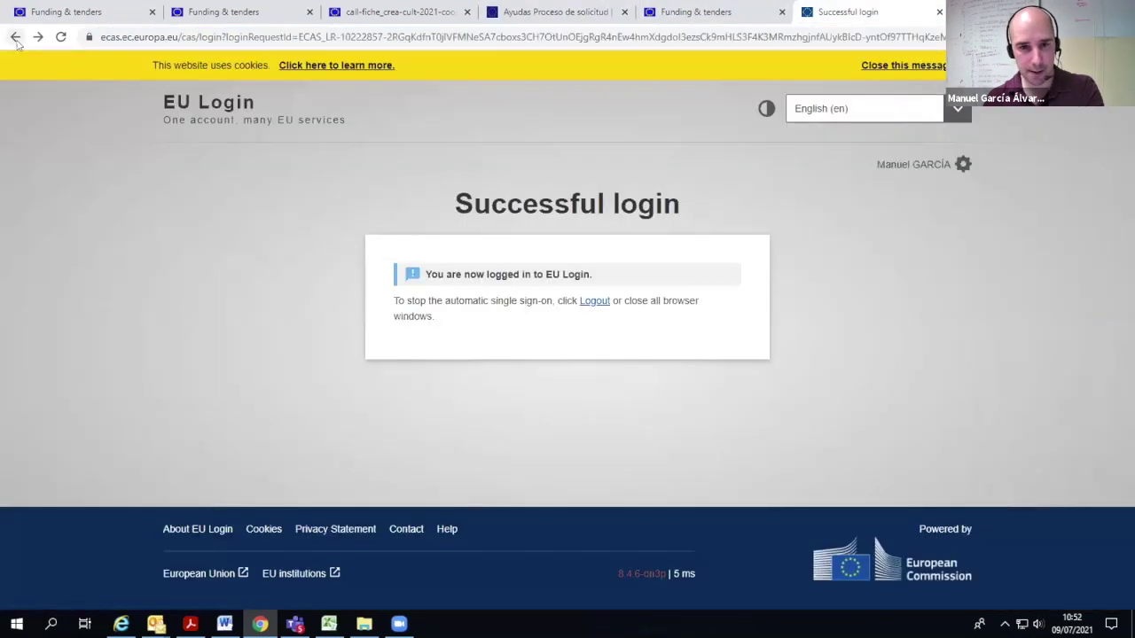
left_click(15, 38)
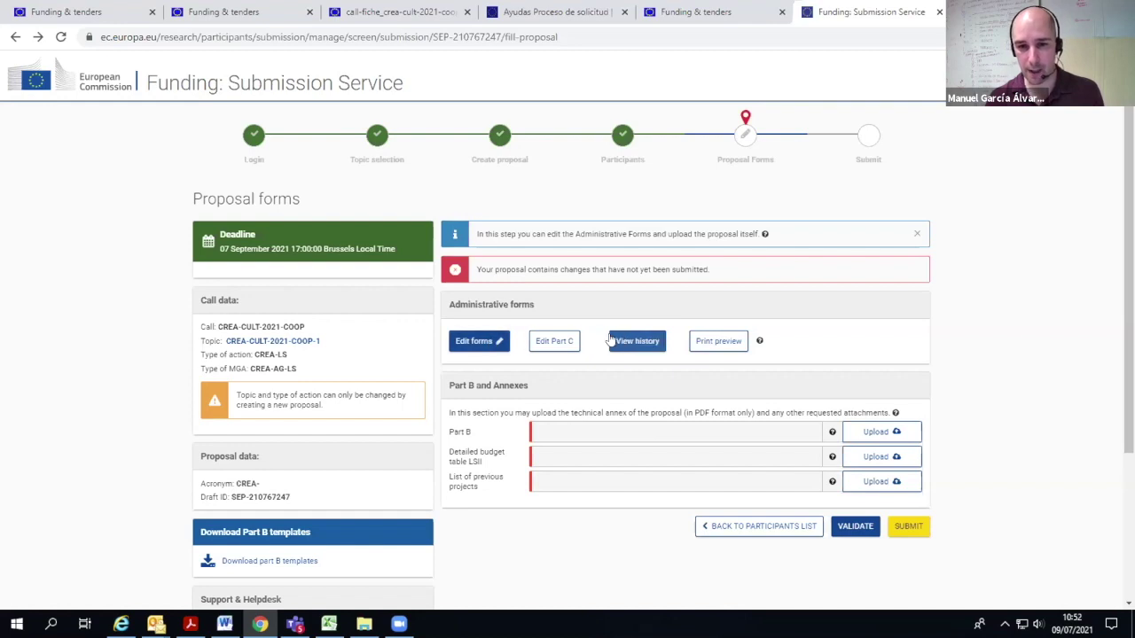
left_click(562, 346)
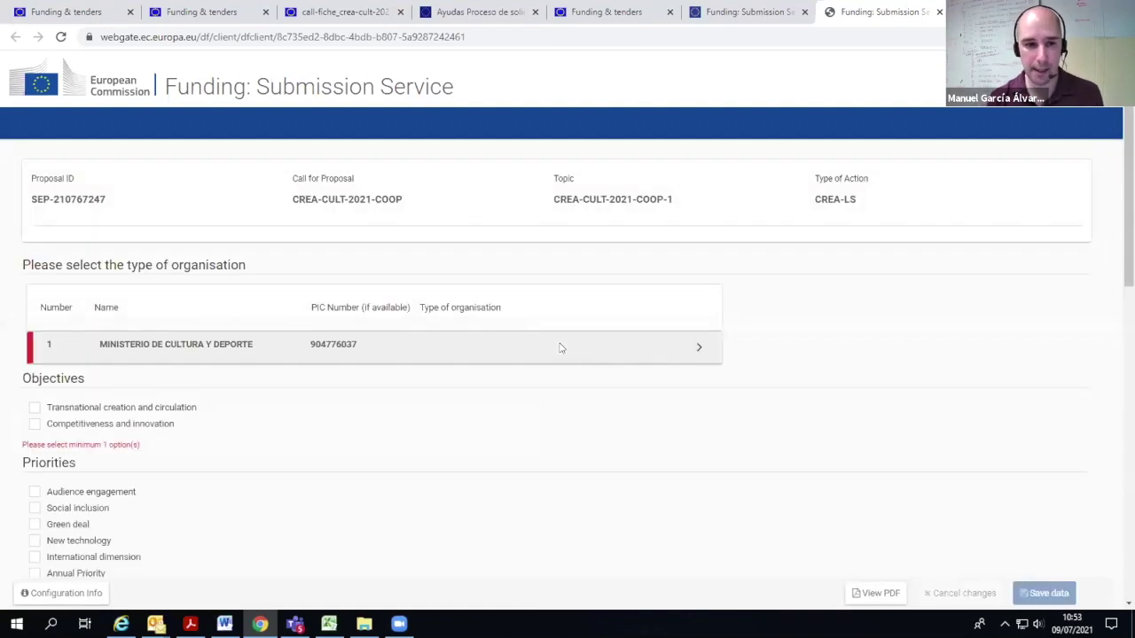
Examine the Part C sections on organisation type, objectives, priorities, Creative Europe Desk contact, main sectors and information on the applicants
scroll(497, 358, "down", 1)
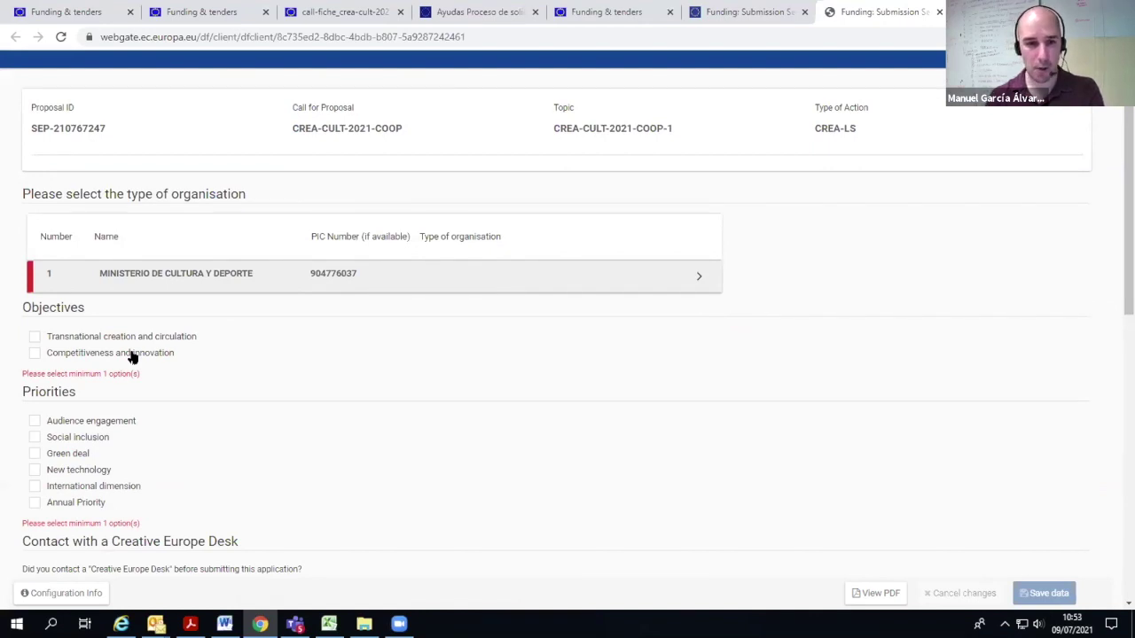
scroll(132, 356, "down", 2)
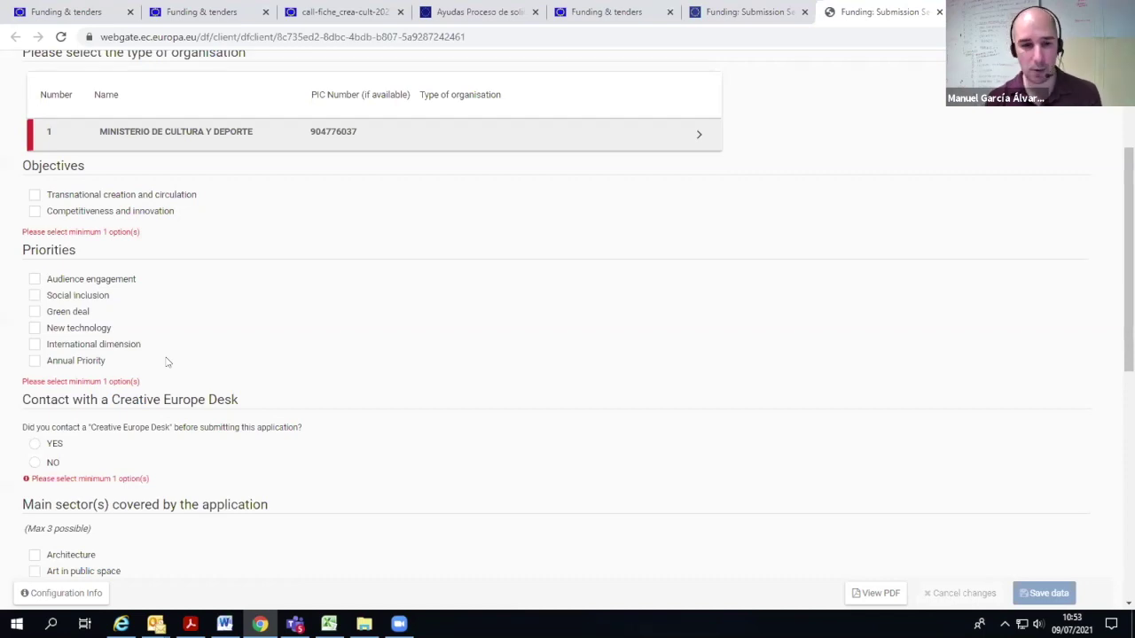
scroll(424, 358, "down", 2)
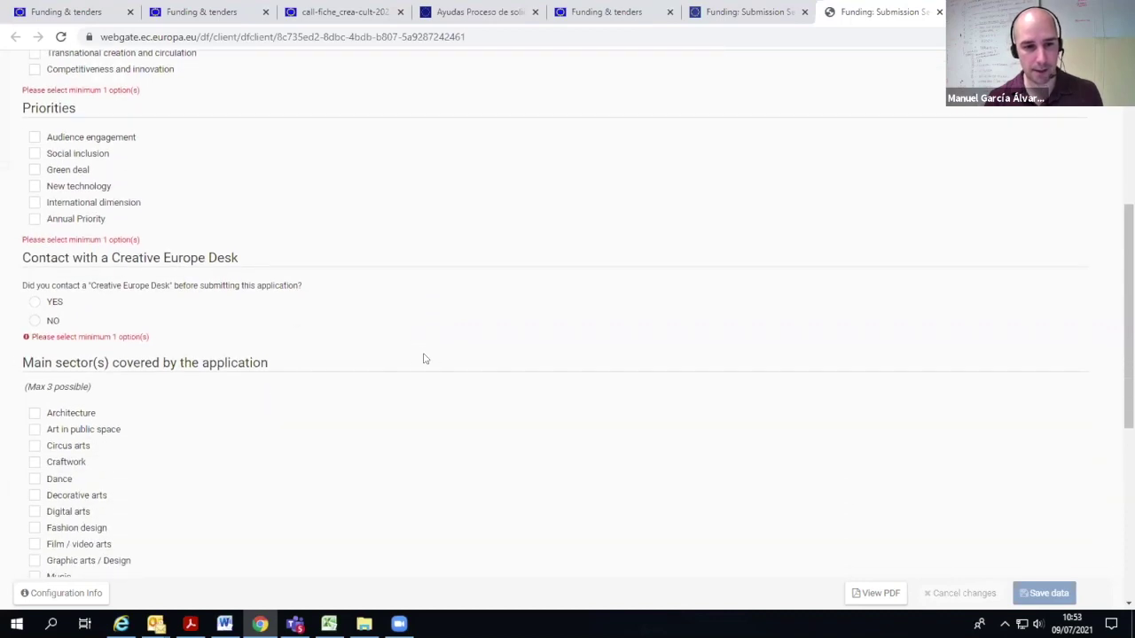
scroll(175, 328, "down", 1)
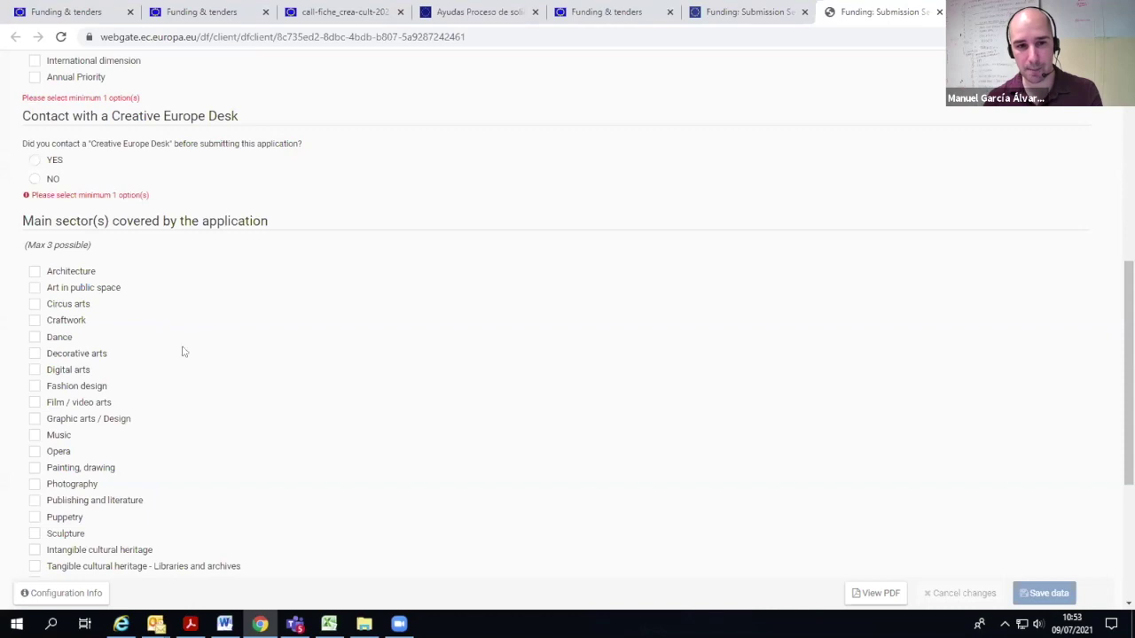
scroll(143, 278, "down", 1)
scroll(146, 278, "down", 3)
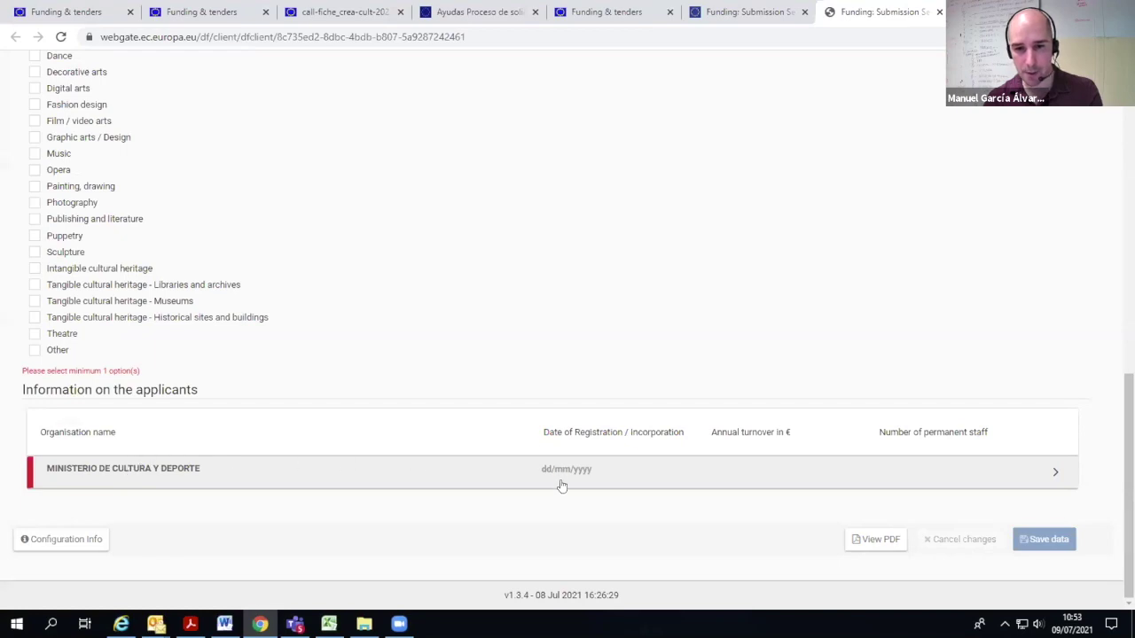
scroll(566, 462, "up", 1)
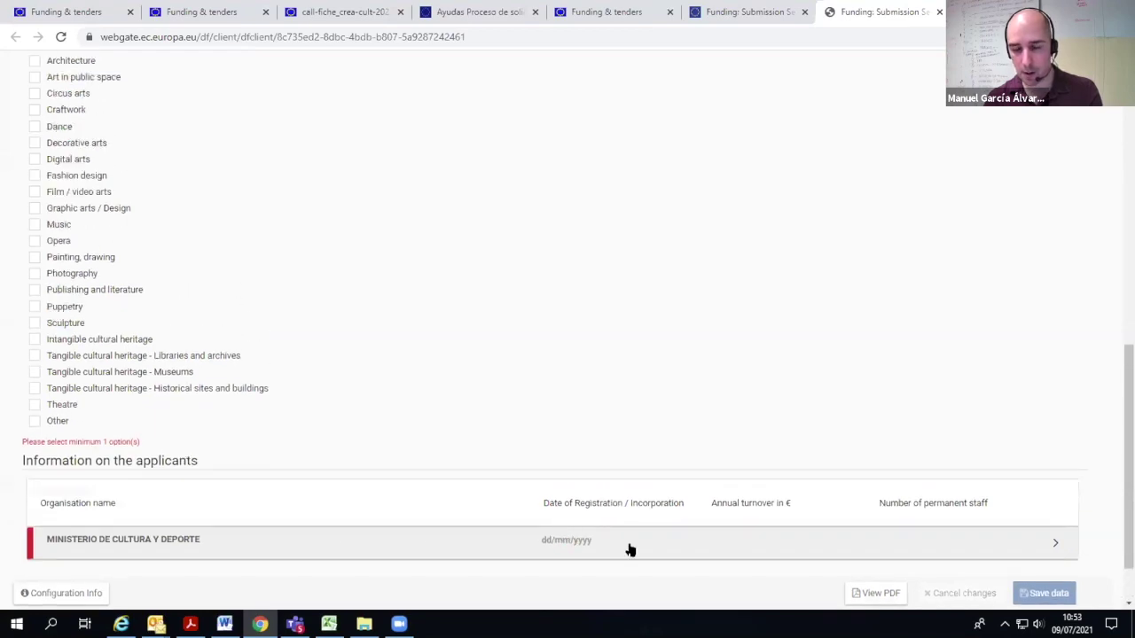
scroll(612, 545, "down", 1)
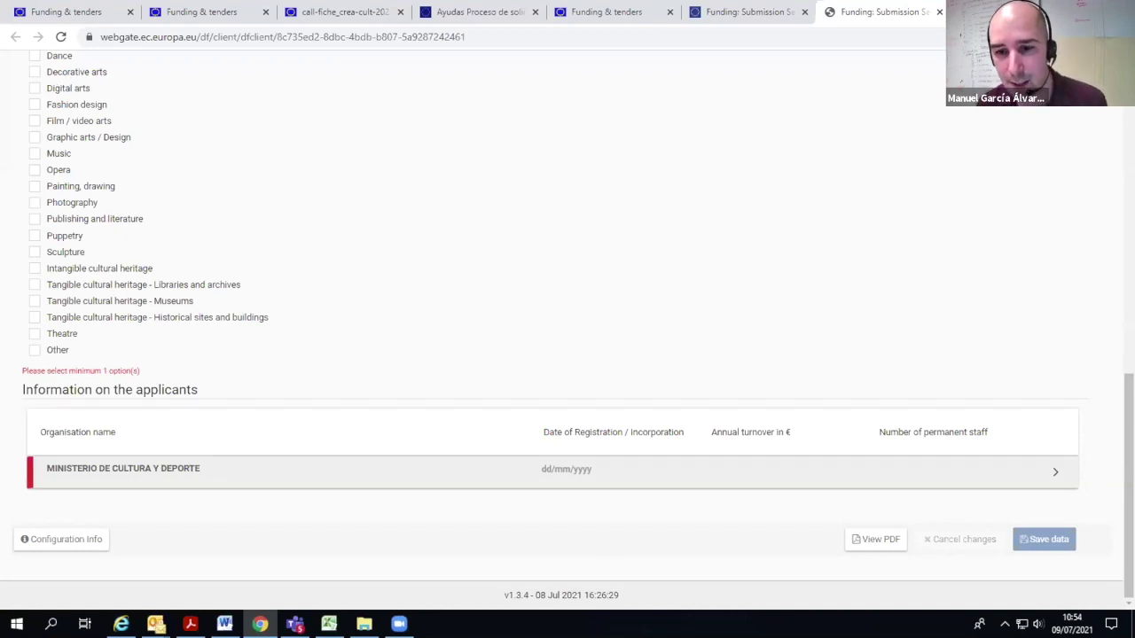
Leave the Part C form and examine the Part B and Annexes upload fields, including the detailed budget table
left_click(941, 12)
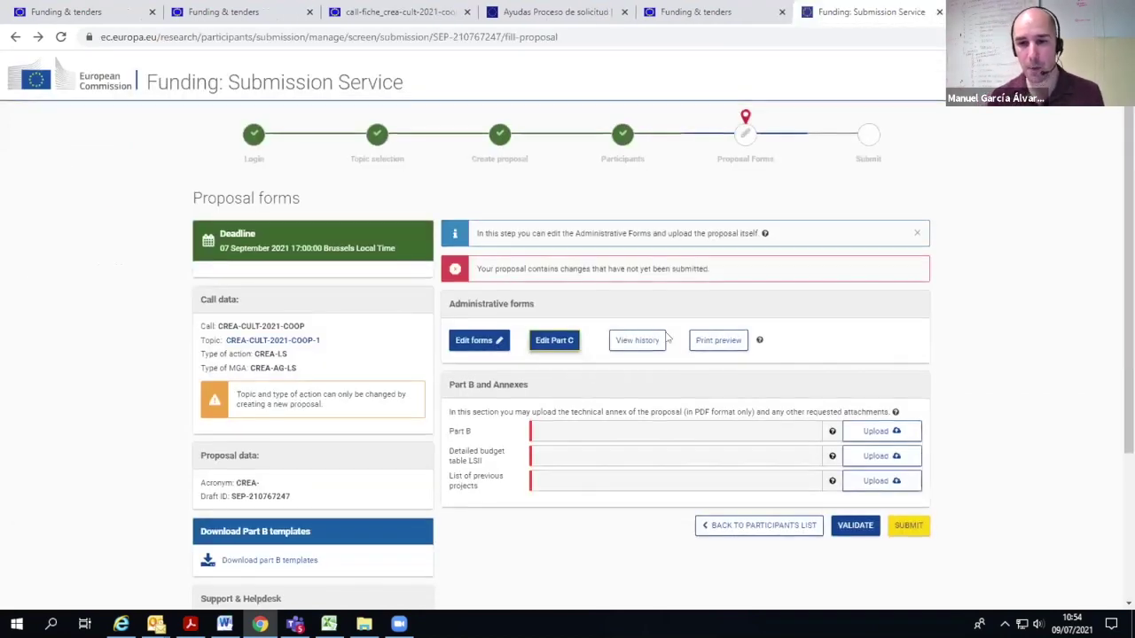
scroll(667, 335, "down", 1)
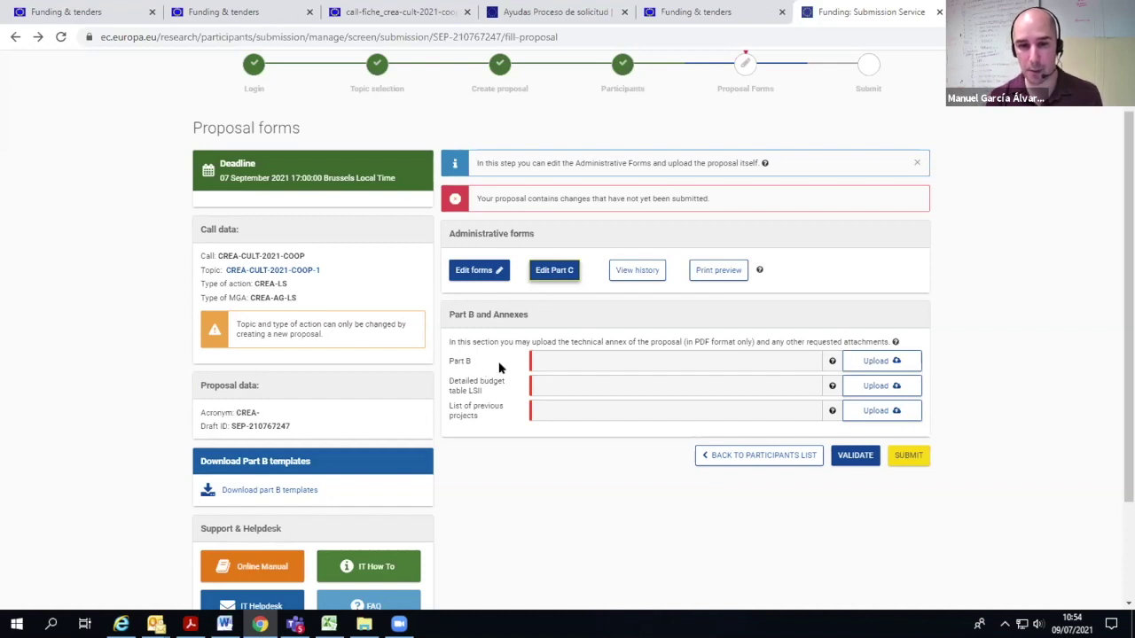
left_click(552, 385)
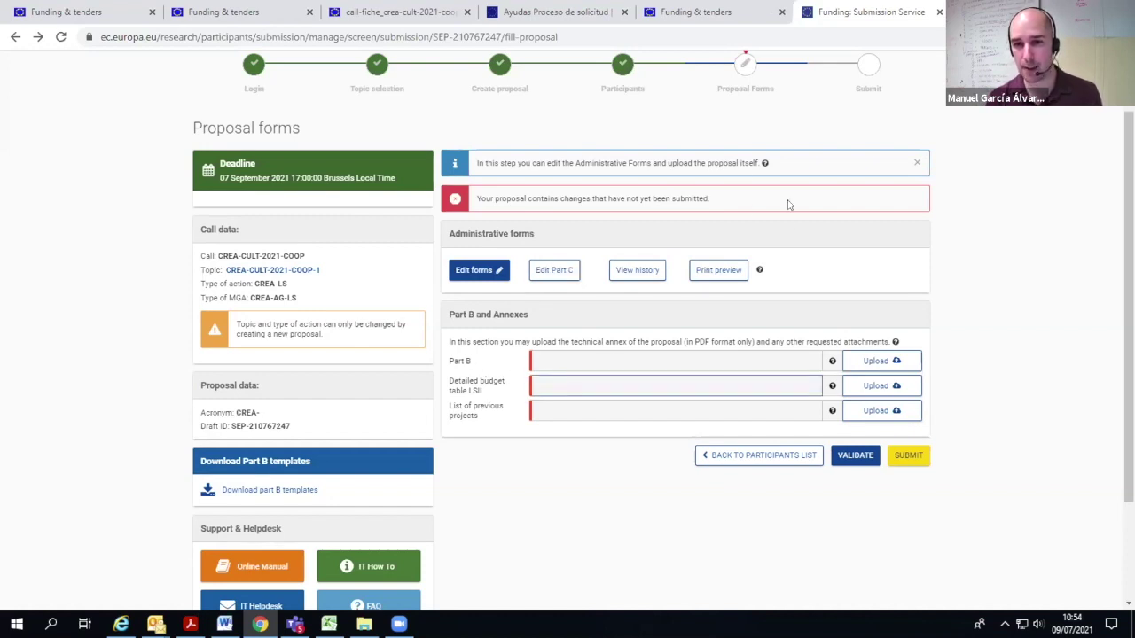
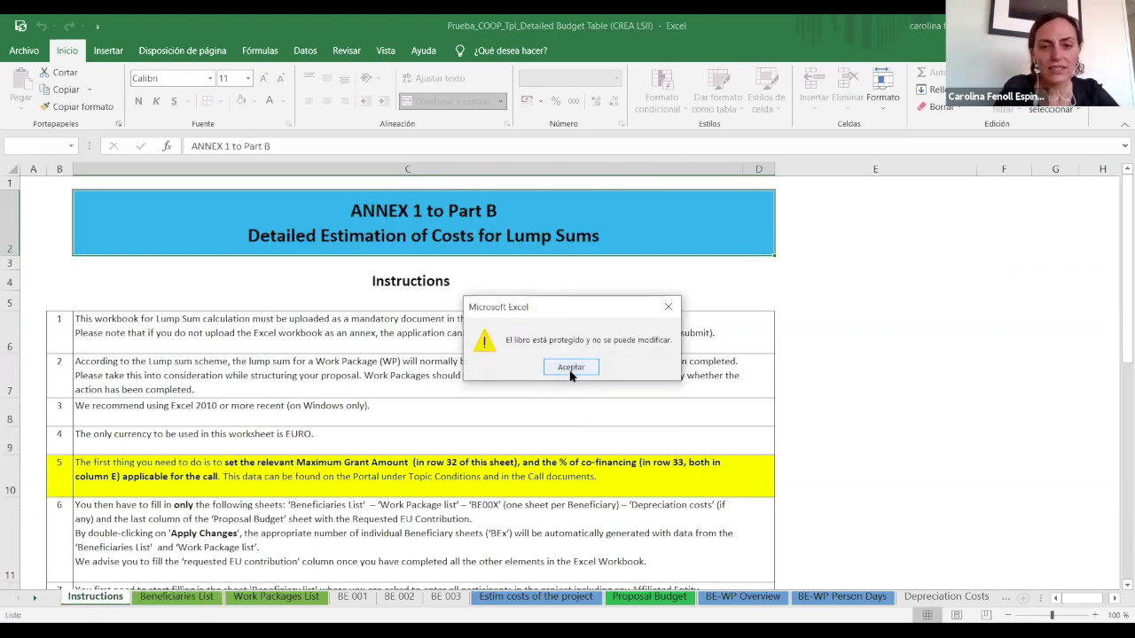
In the Excel Detailed Budget Table workbook, check the maximum EU contribution and co-financing rate cells on the Instructions sheet
left_click(570, 367)
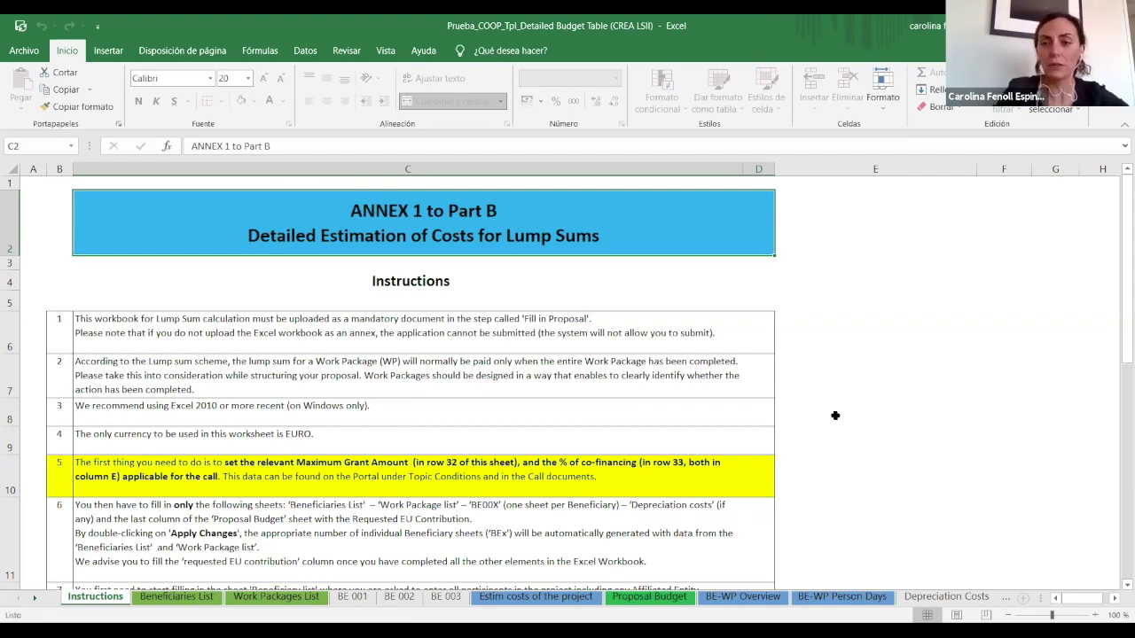
left_click_drag(1116, 237, 1117, 429)
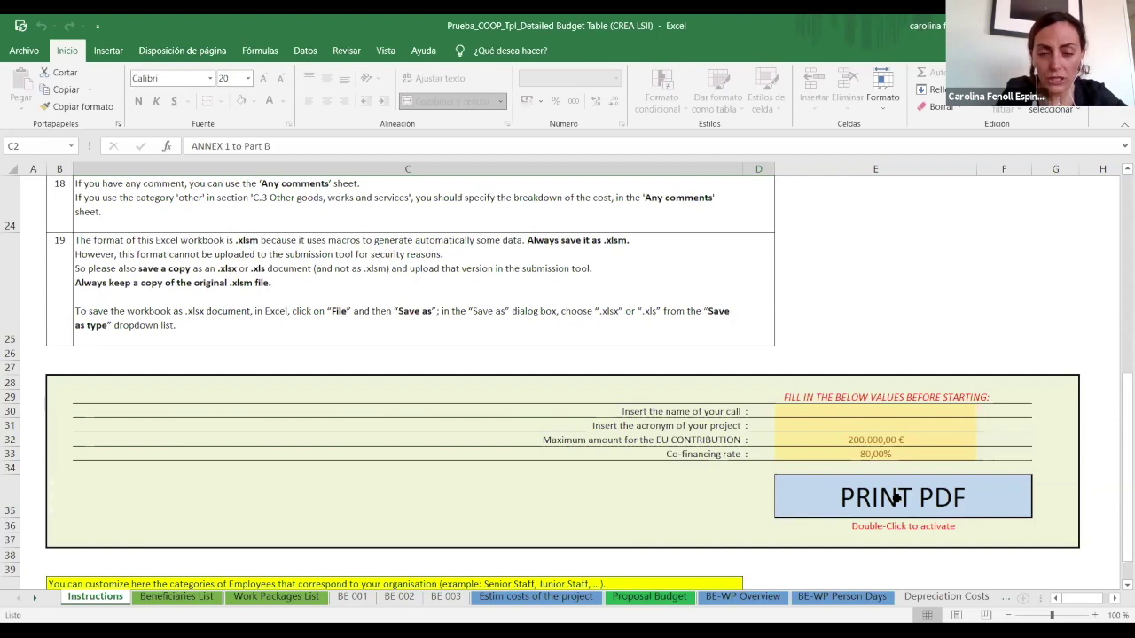
left_click(828, 444)
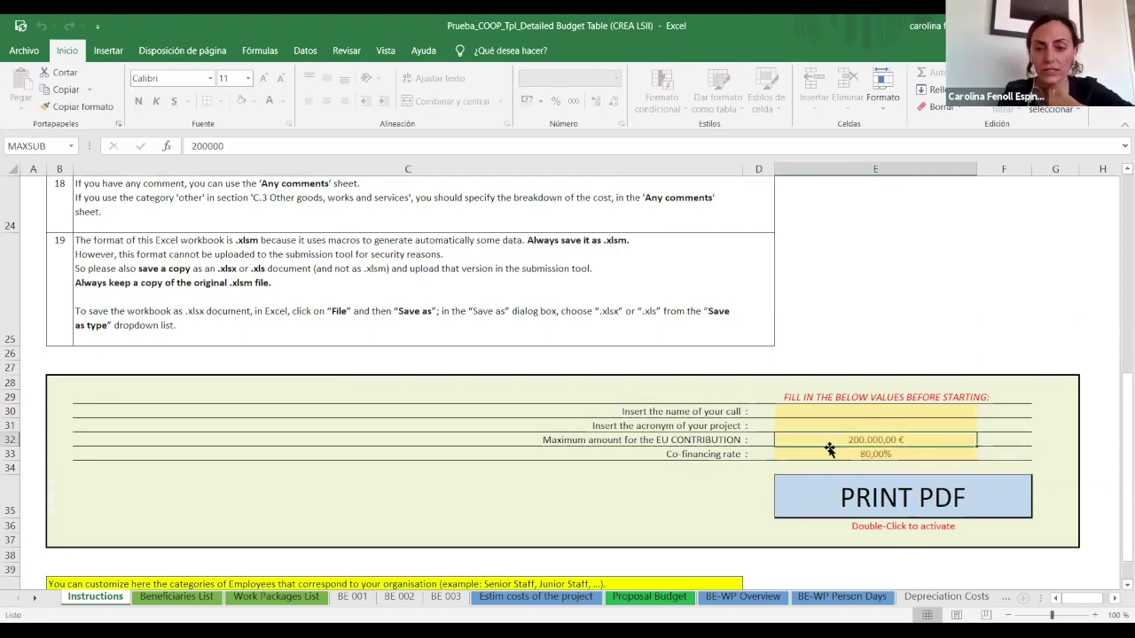
left_click(801, 454)
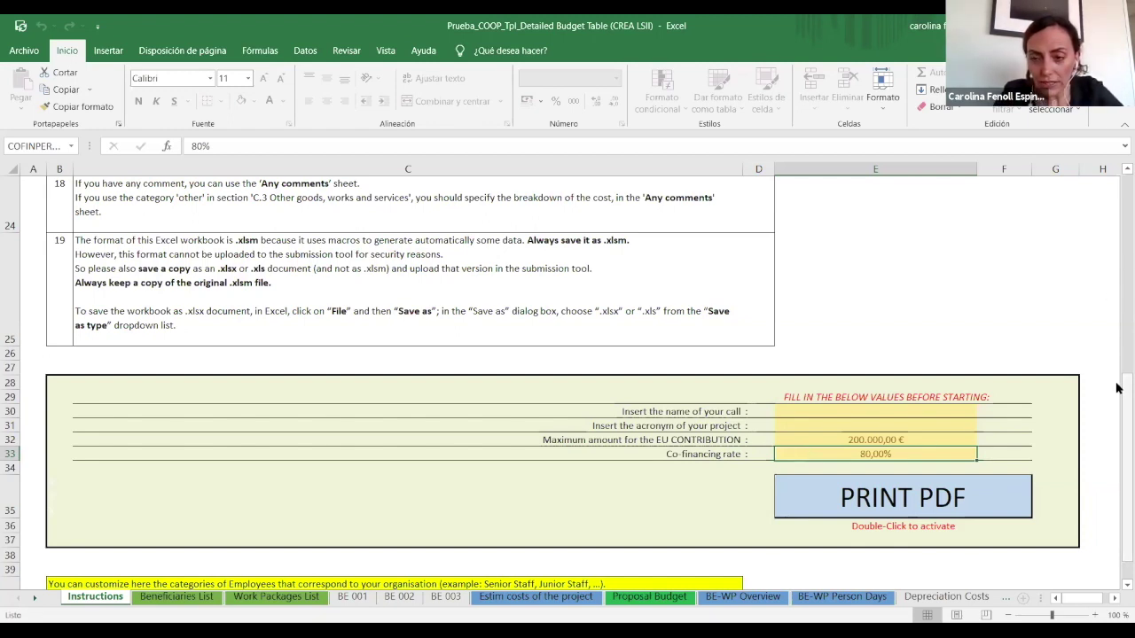
Examine the customisable employee categories under Direct personnel costs on the Instructions sheet, ending on the Type 3 category
left_click(1124, 586)
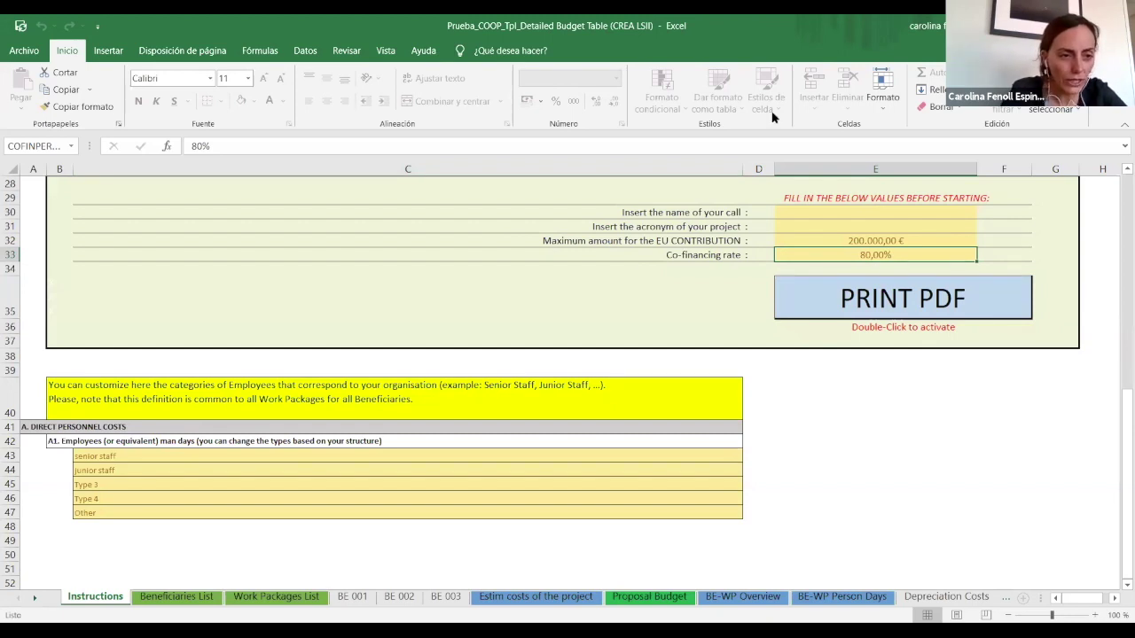
left_click(53, 429)
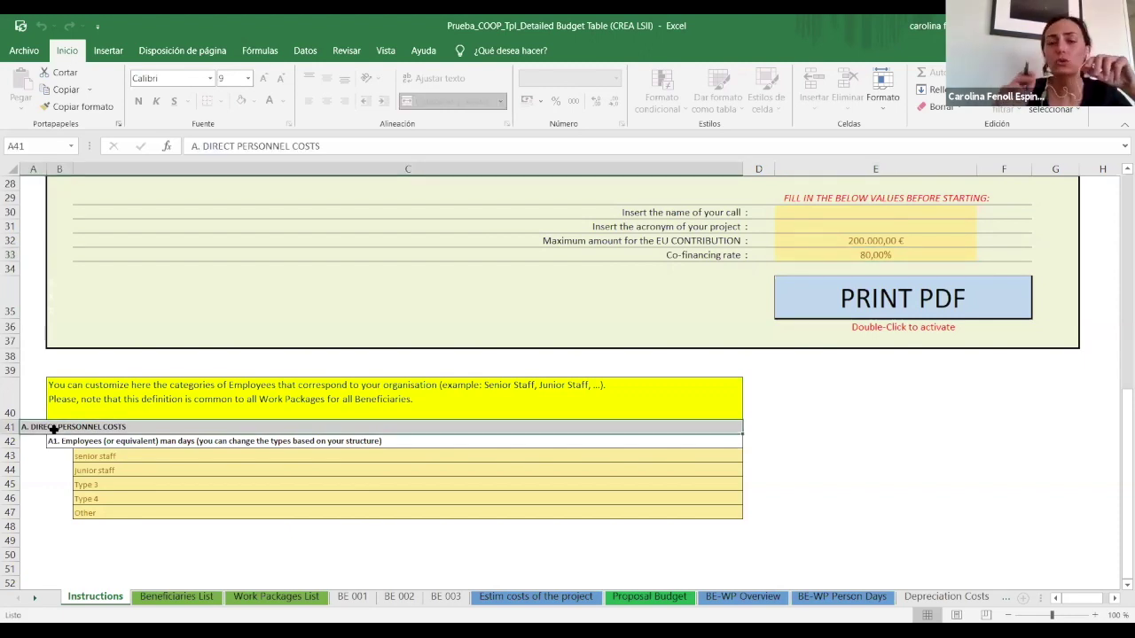
left_click(106, 484)
key("ctrl+Home")
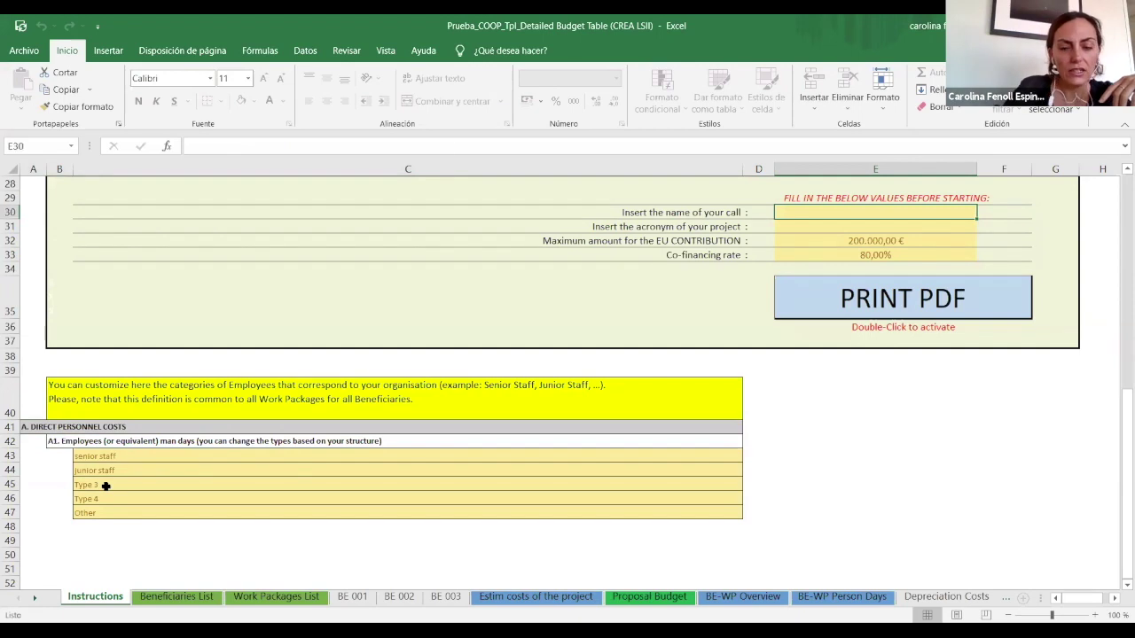
key("Escape")
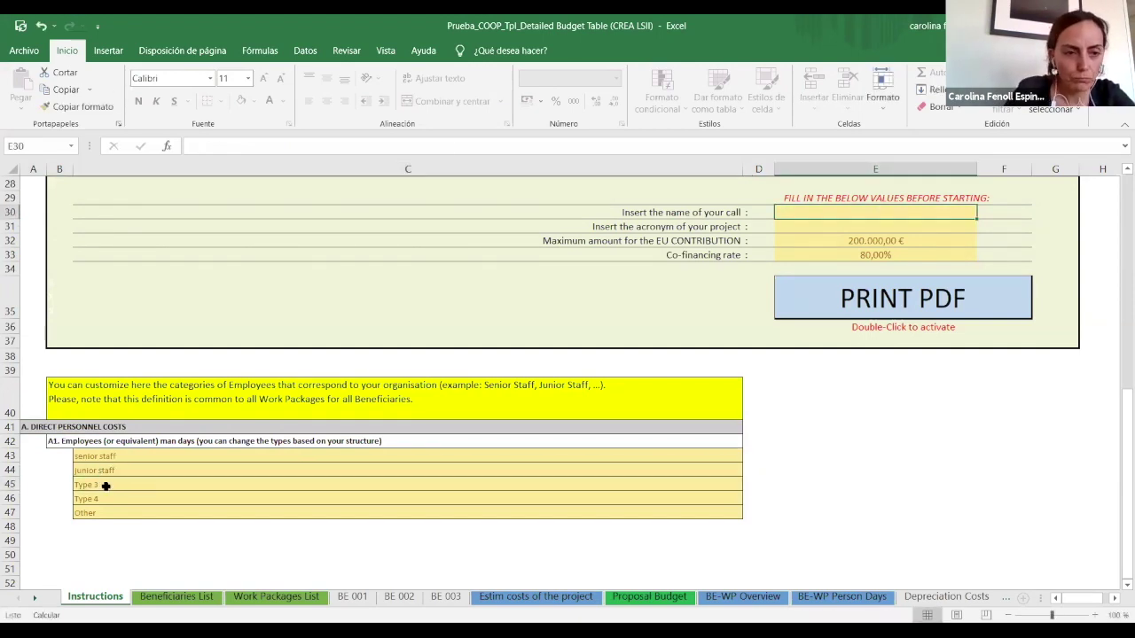
left_click(106, 485)
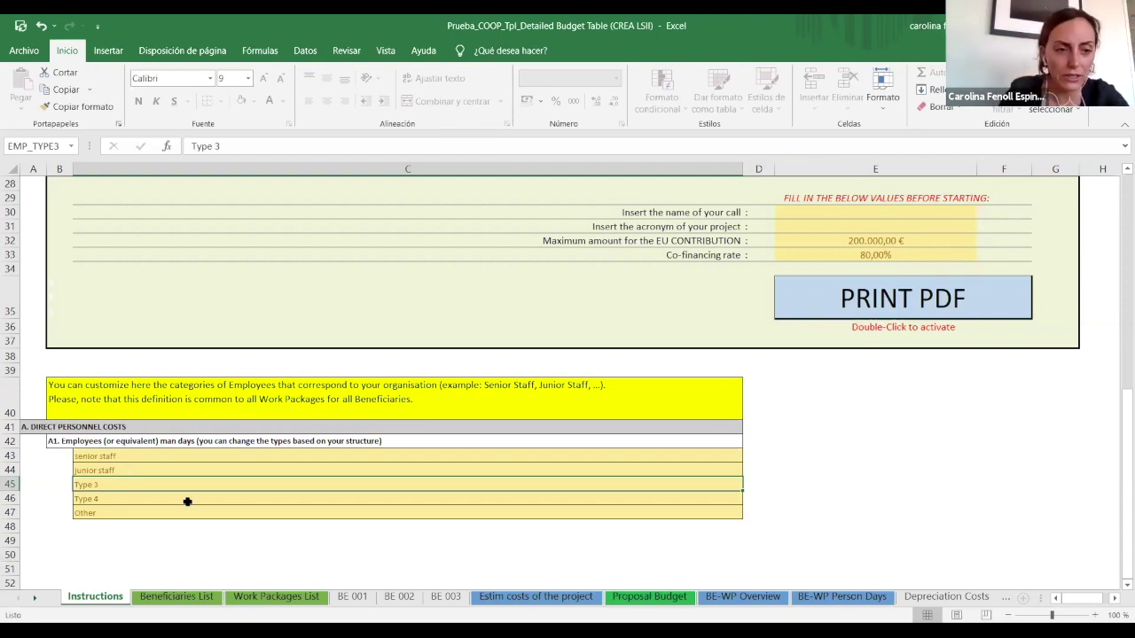
Check the cost categories on the BE 001 and BE 002 beneficiary sheets, glance at the Beneficiaries List and return to the Instructions sheet
left_click(351, 598)
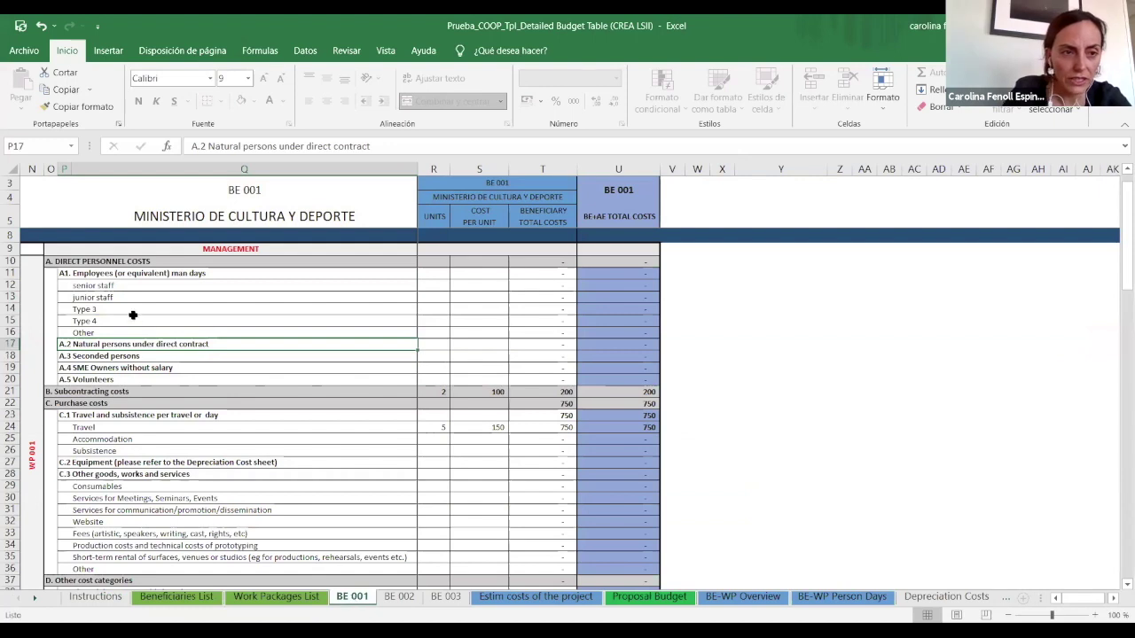
left_click(399, 596)
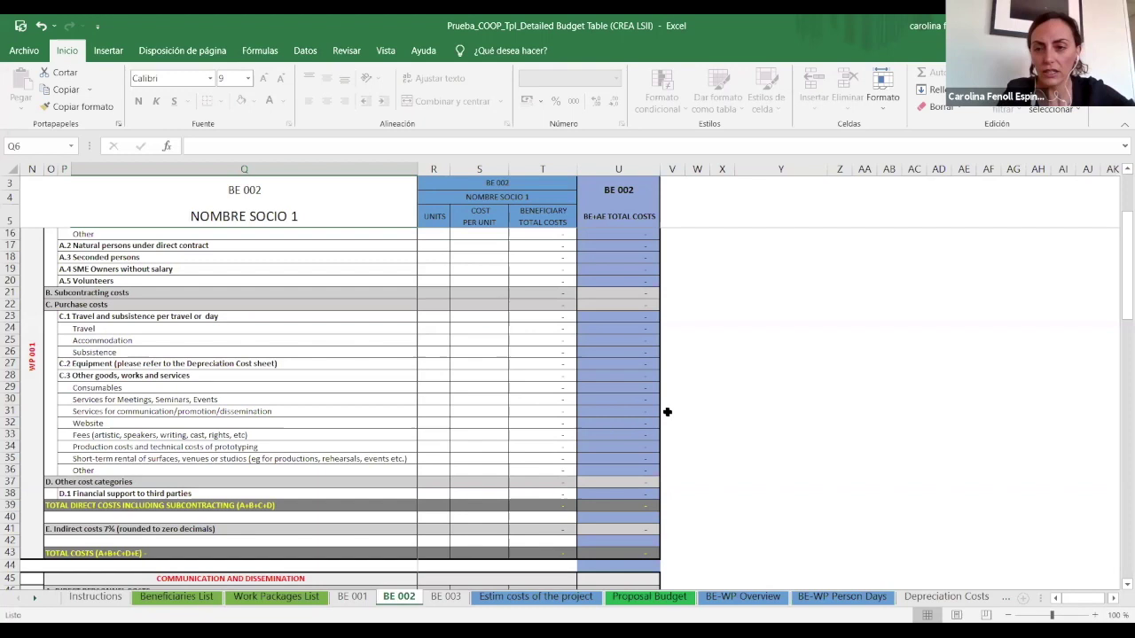
left_click(177, 596)
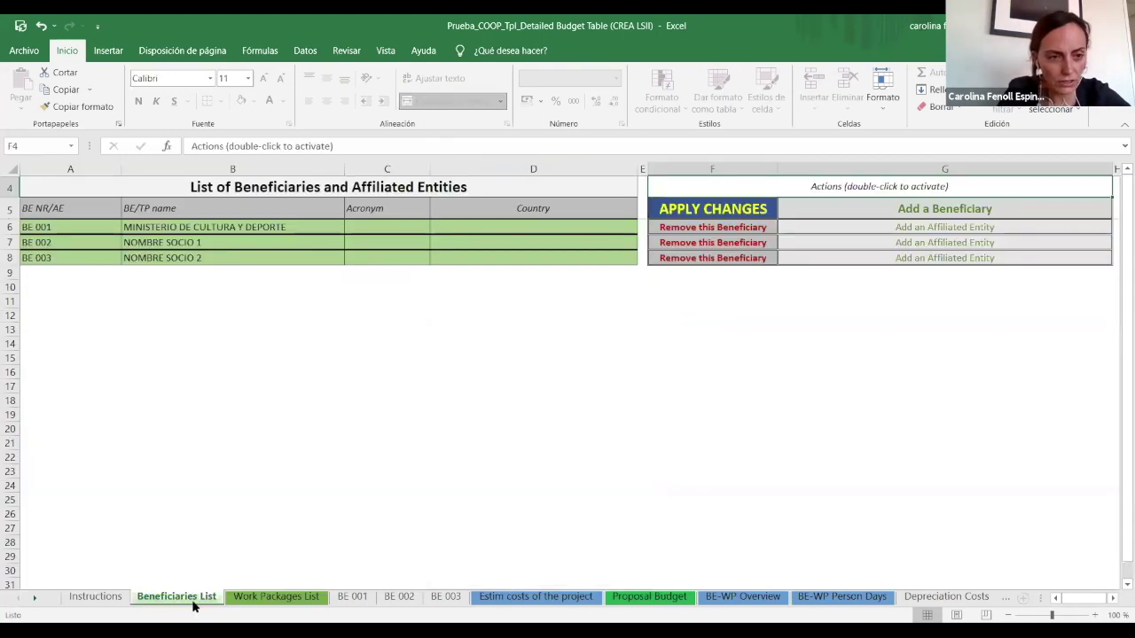
left_click(111, 599)
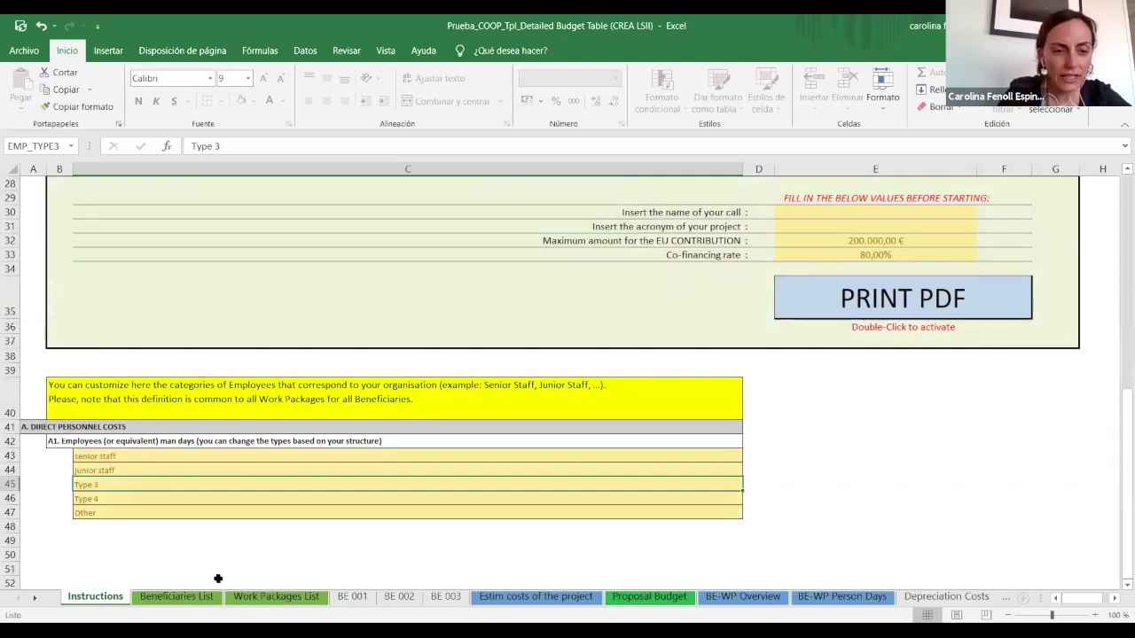
Add a fourth beneficiary named "socio 3" to the Beneficiaries List and apply the changes
left_click(191, 599)
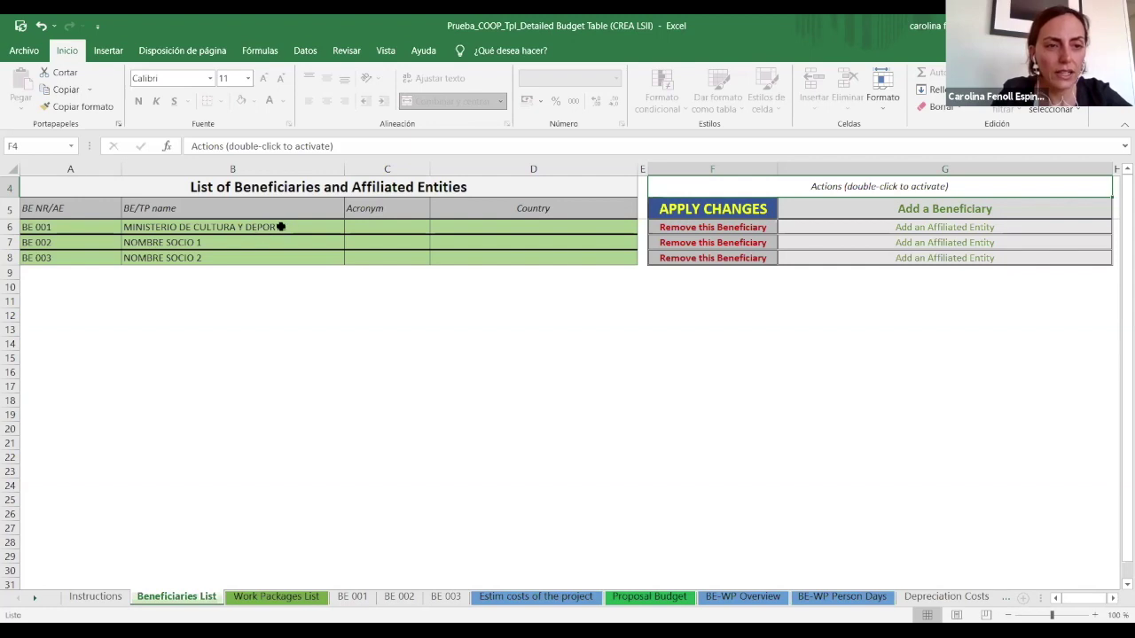
double_click(901, 209)
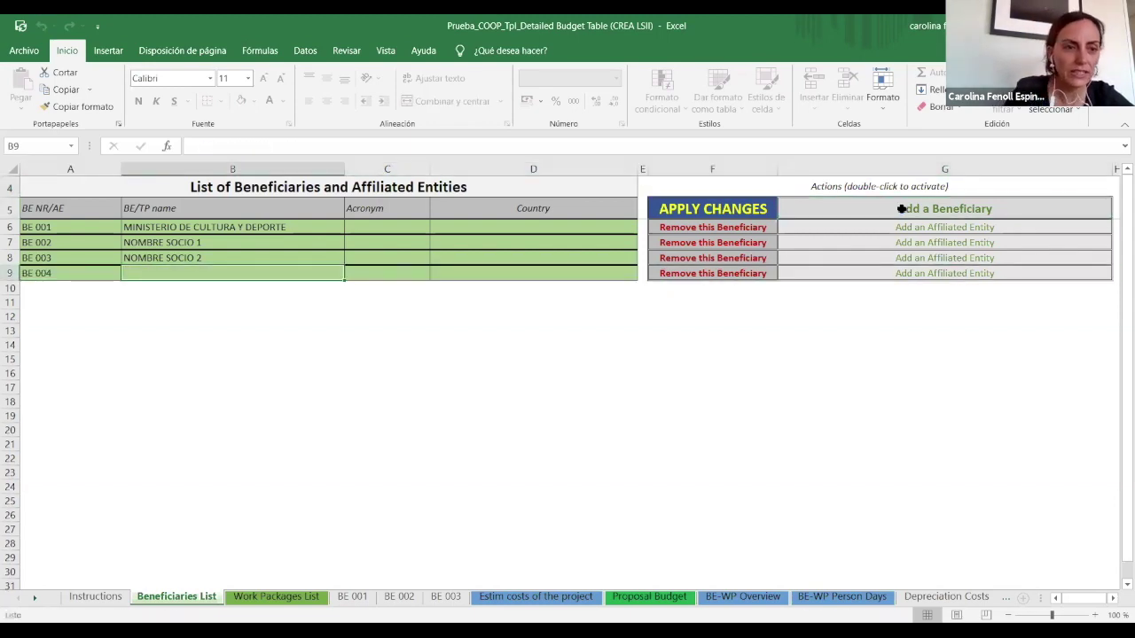
double_click(167, 274)
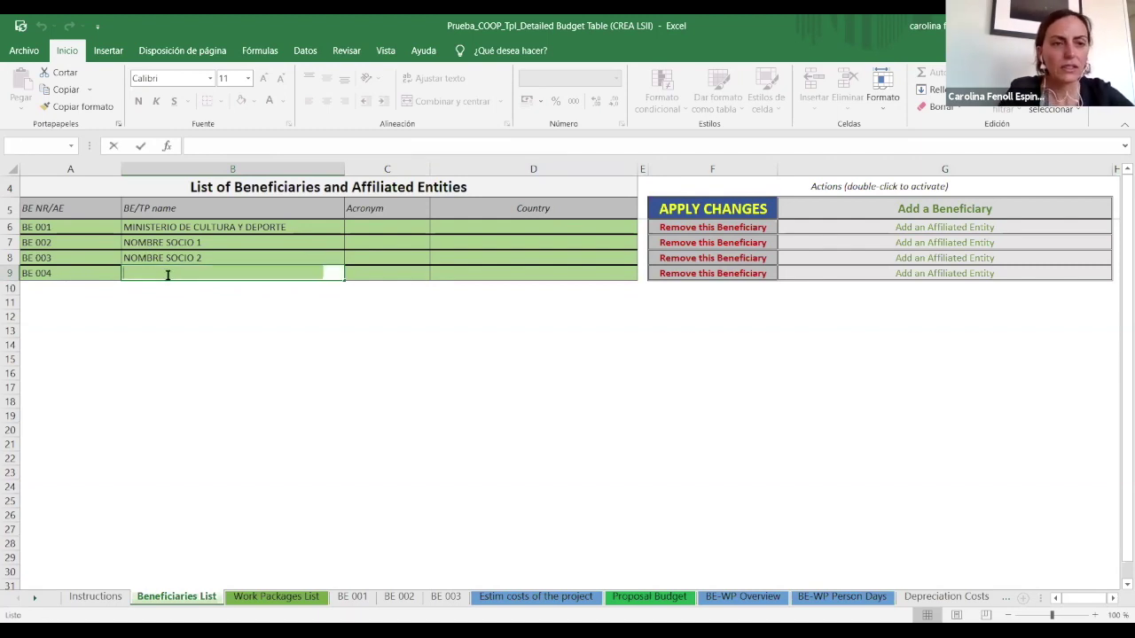
type("soc")
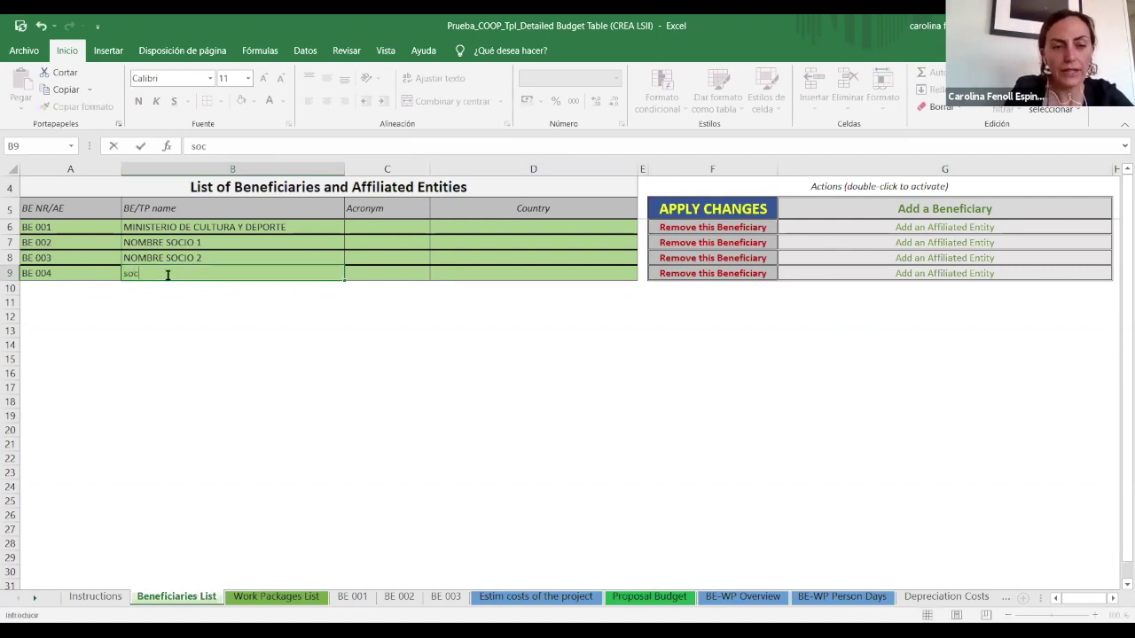
type("io 3")
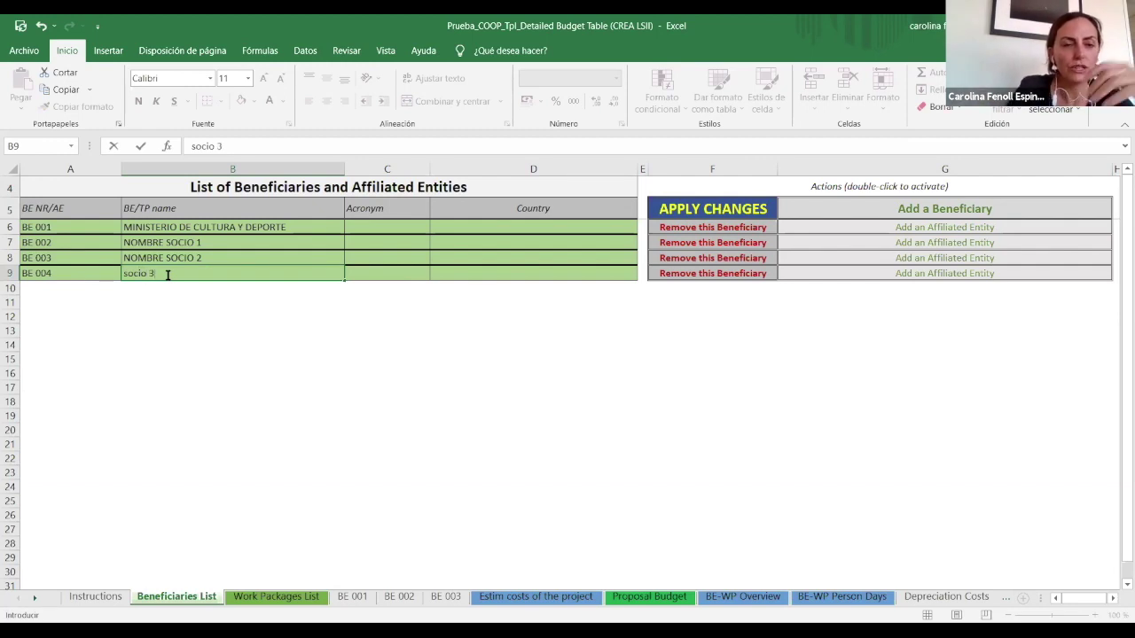
left_click(513, 274)
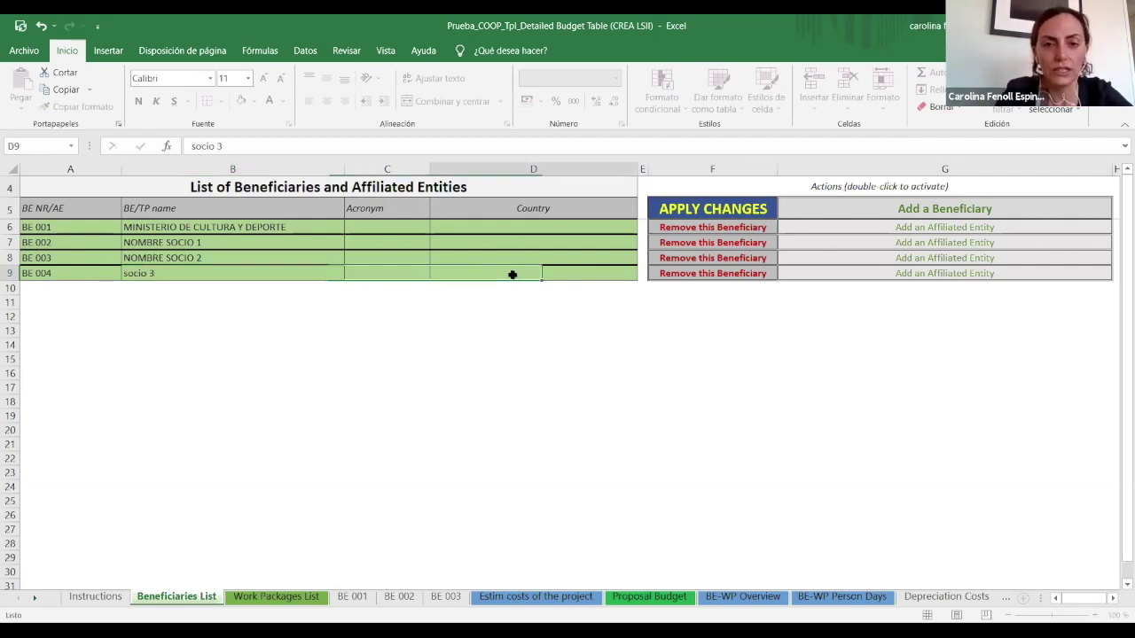
double_click(742, 208)
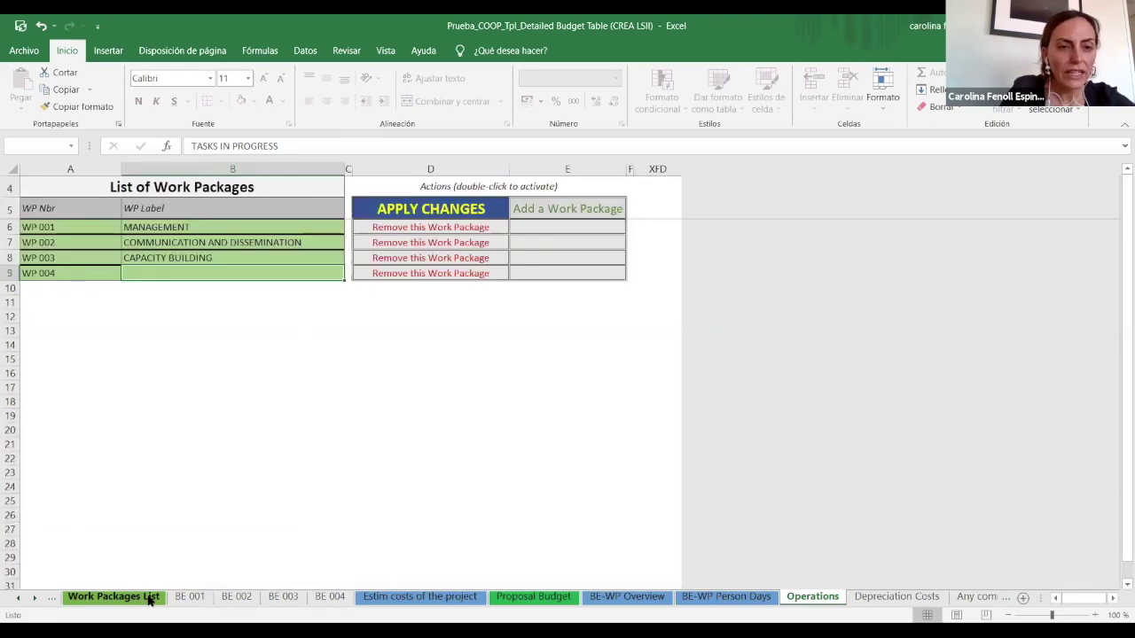
Acknowledge the completed beneficiary update and switch to the Work Packages List sheet
double_click(149, 600)
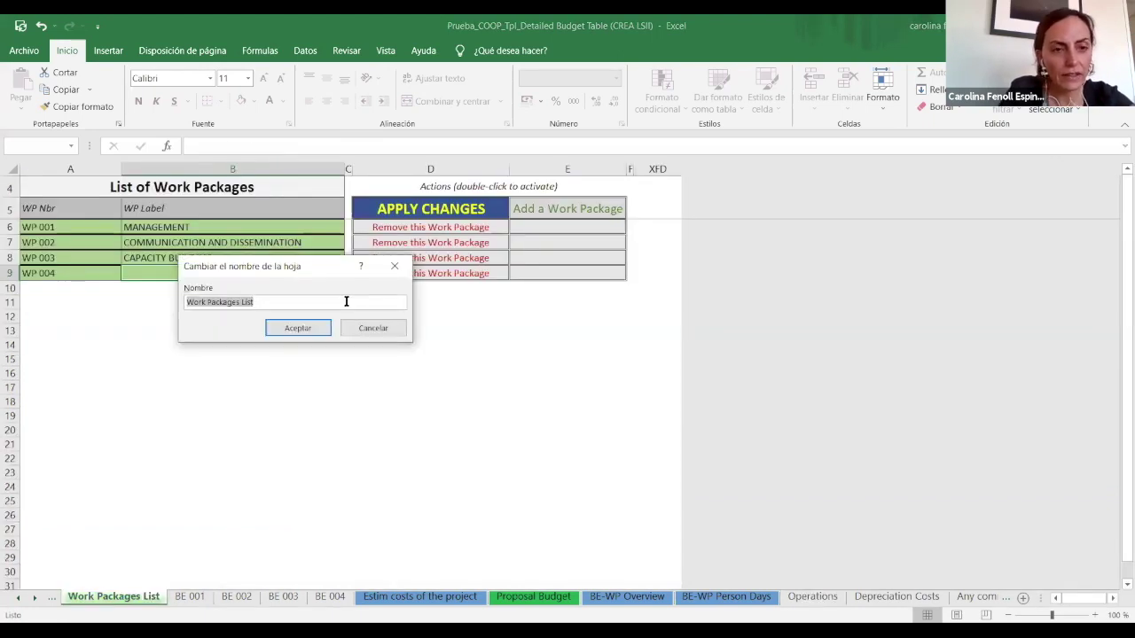
left_click(300, 329)
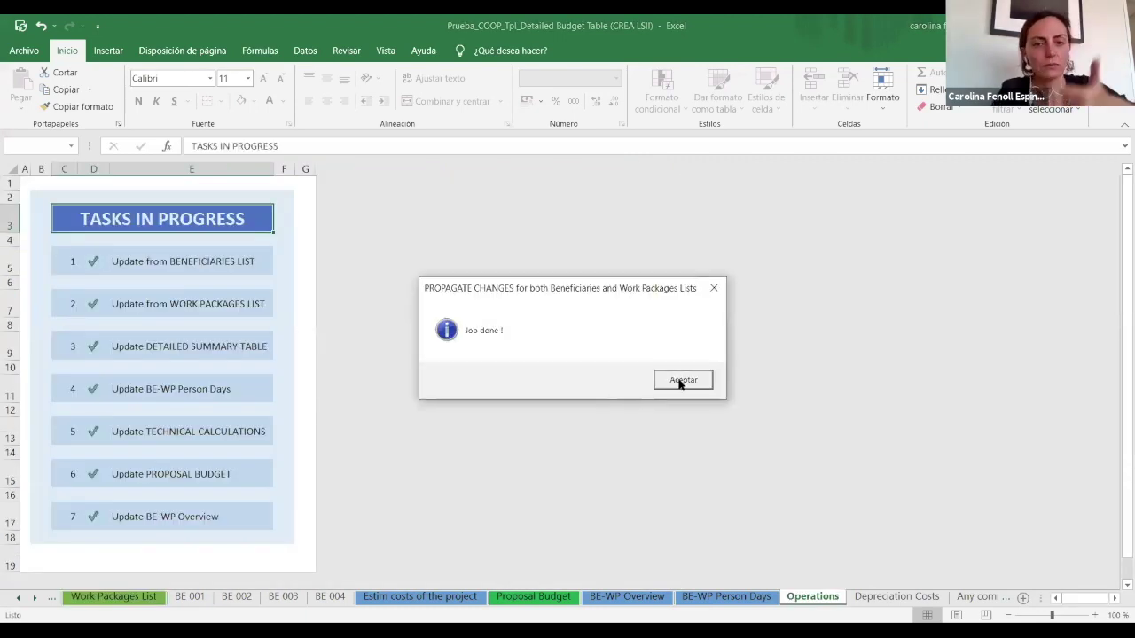
left_click(682, 380)
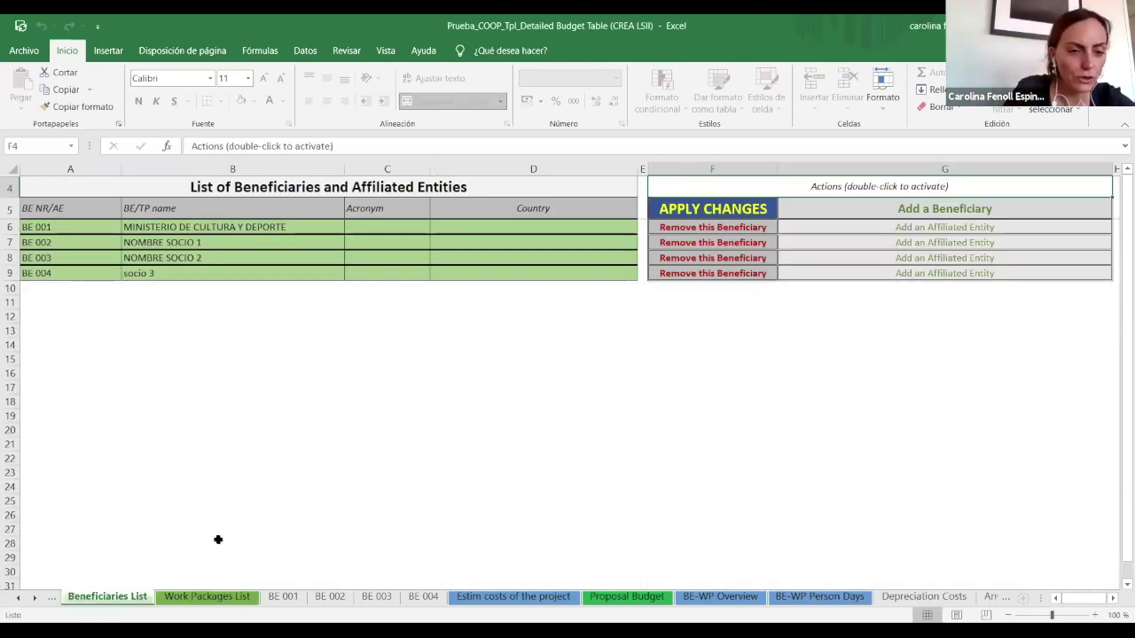
left_click(228, 597)
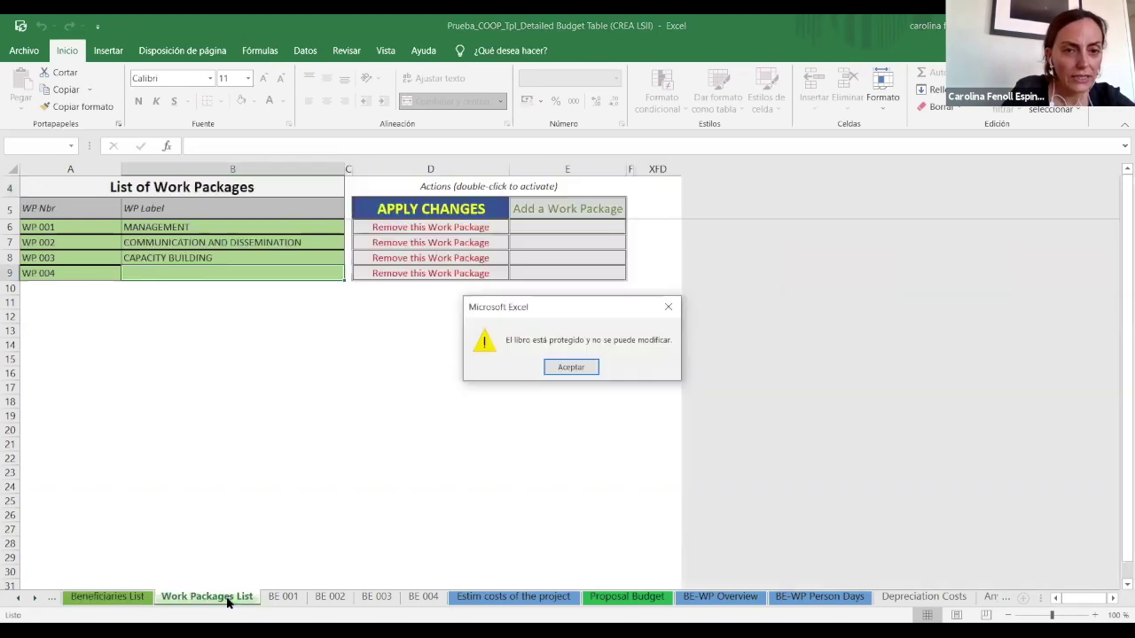
left_click(570, 367)
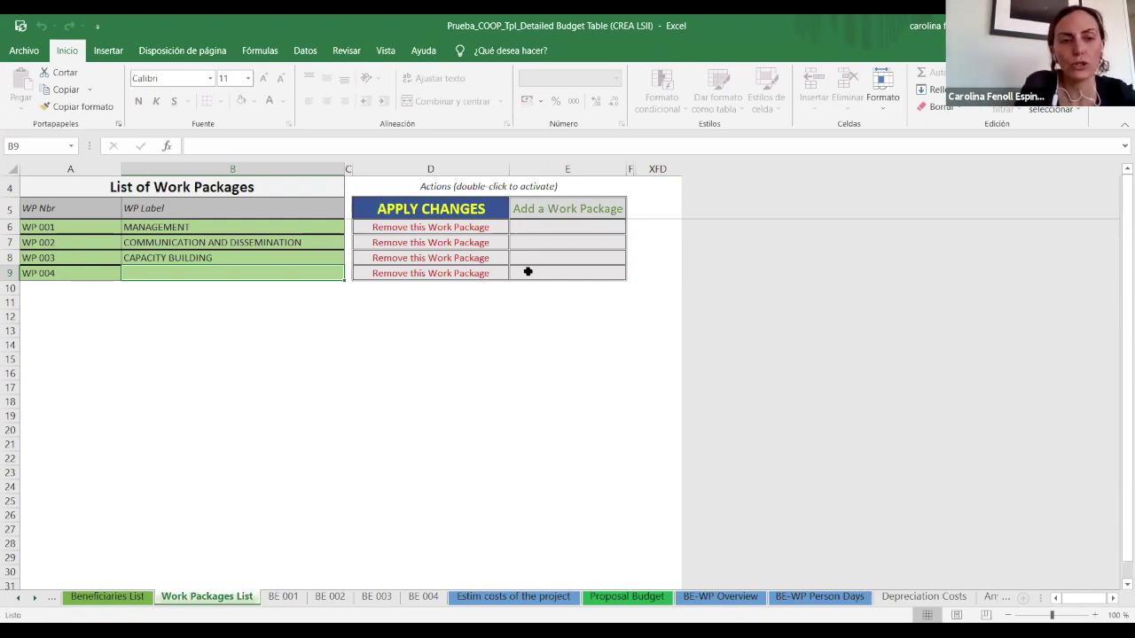
Add another work package to the list and label WP 004 "ARTISTIC CREATION"
left_click(251, 243)
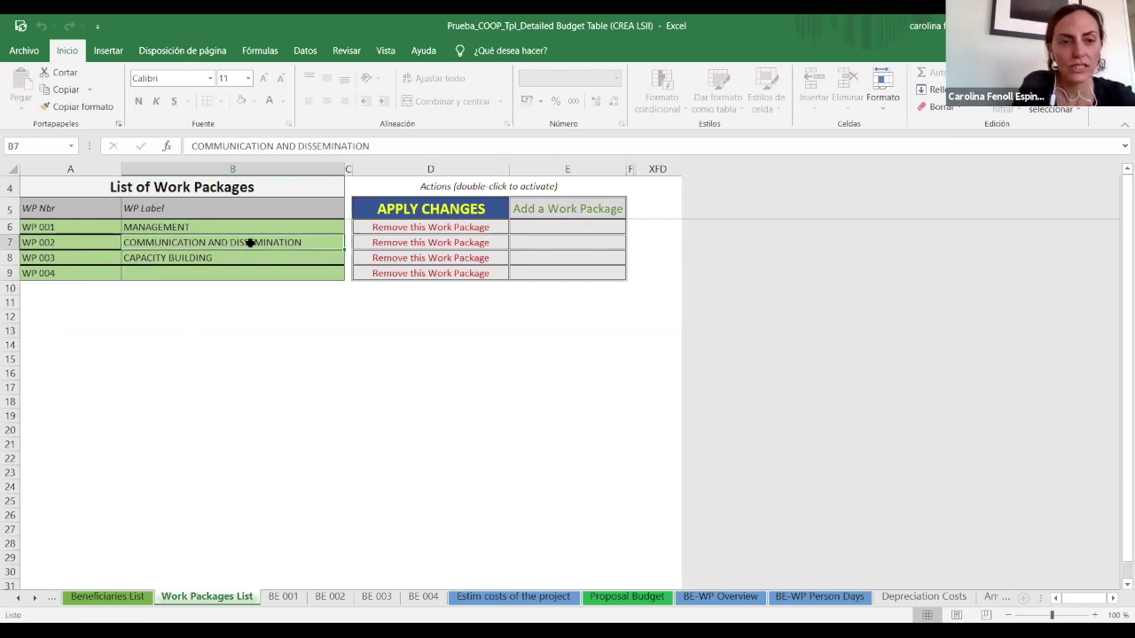
left_click(193, 260)
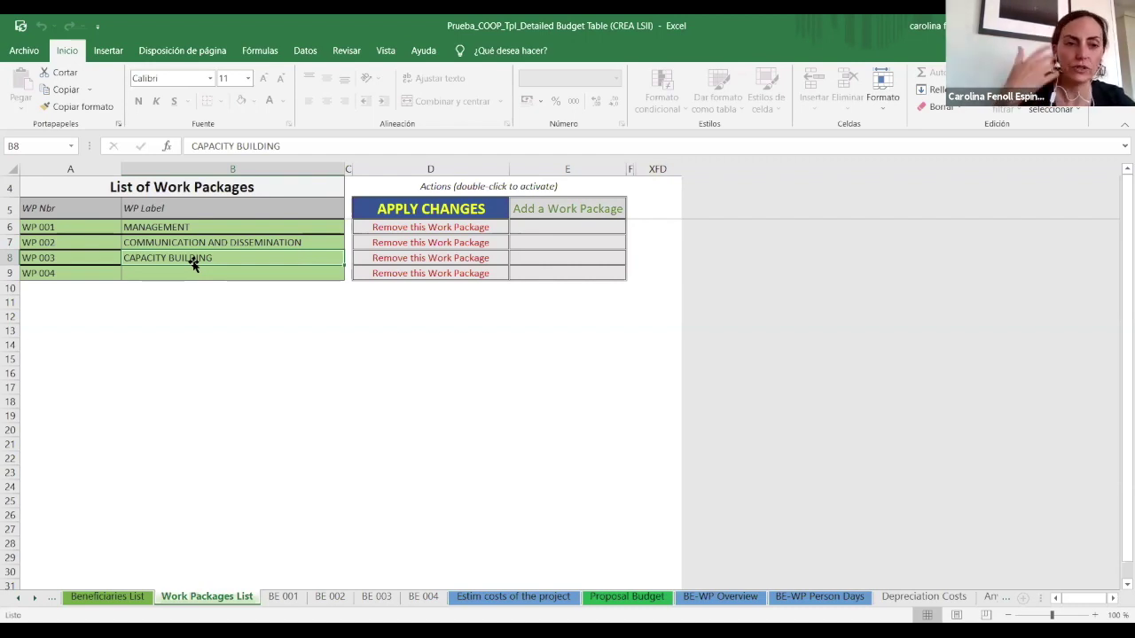
double_click(557, 208)
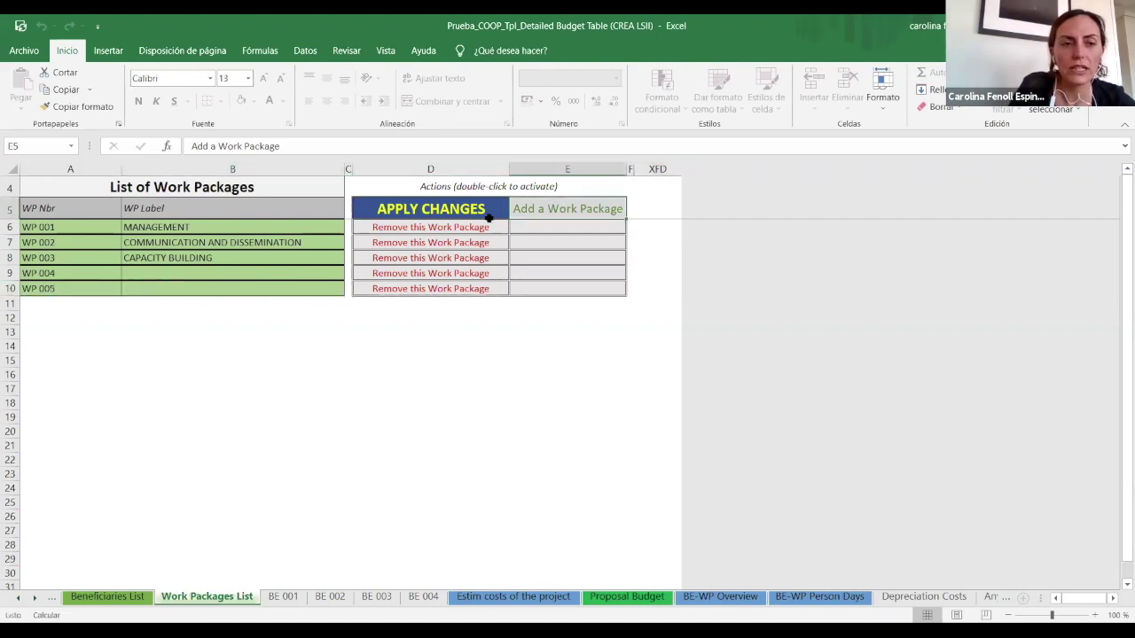
double_click(187, 274)
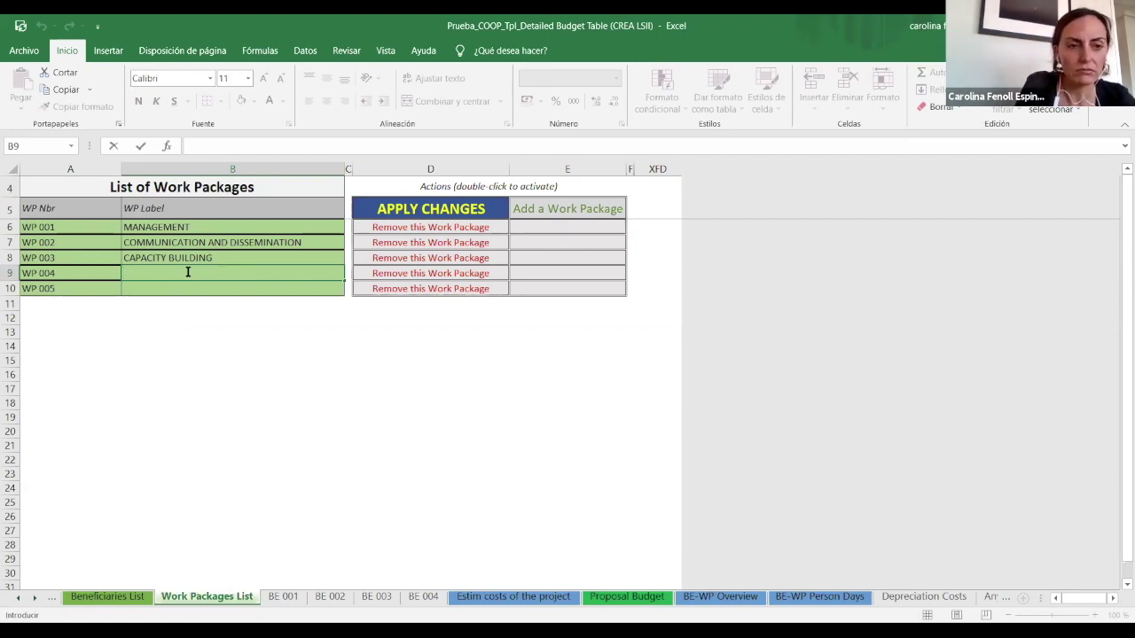
type("ARTISTI")
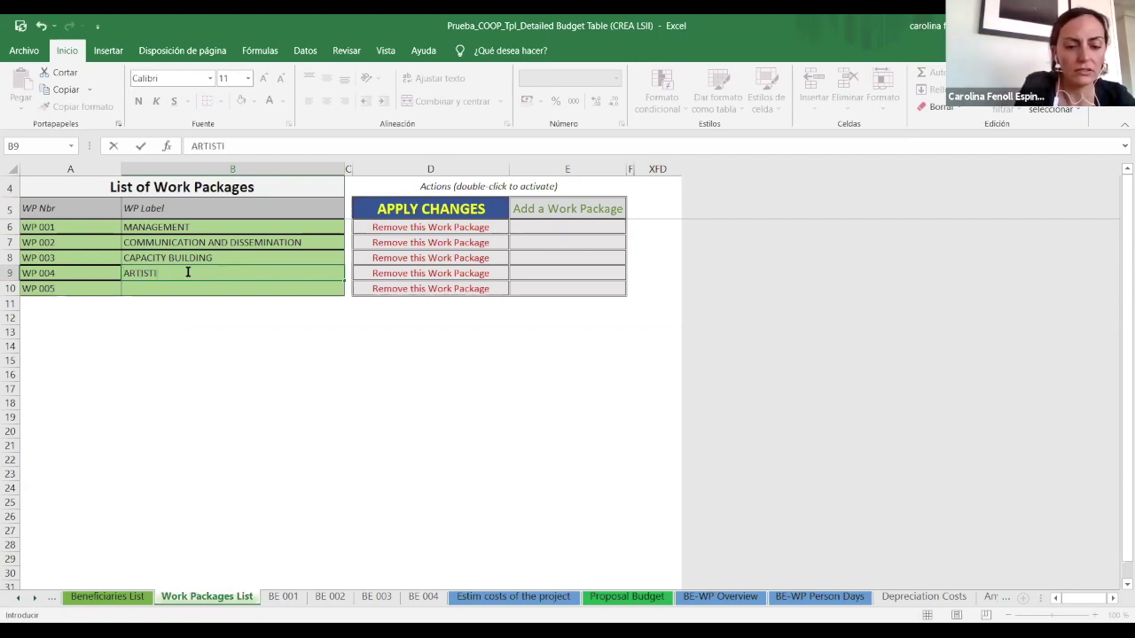
type("C CREATION")
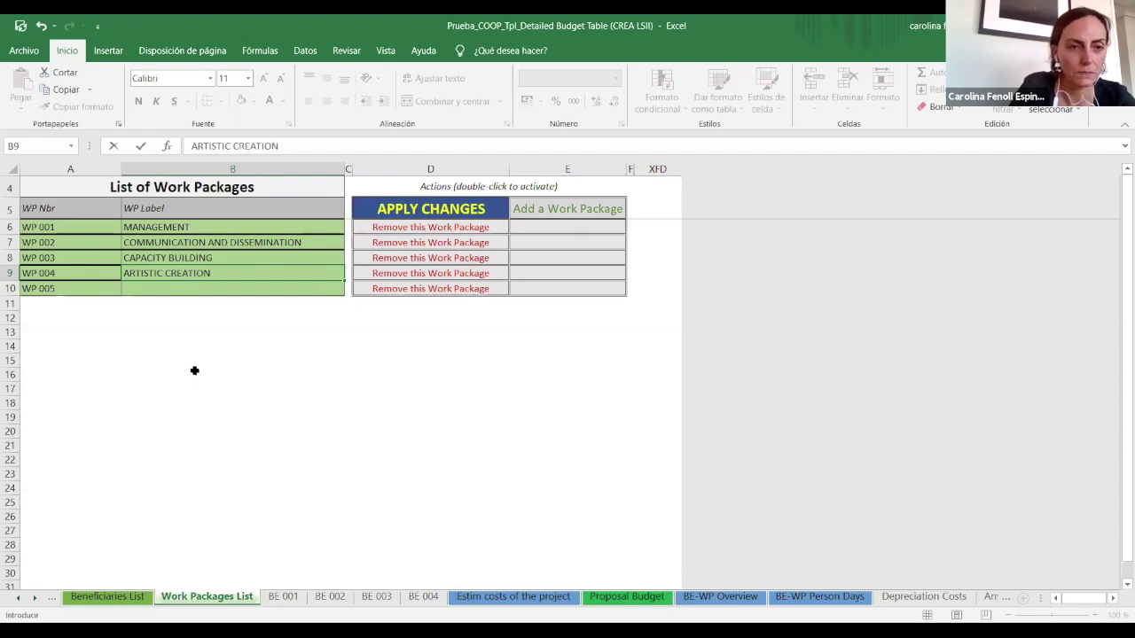
Apply the work package changes to the whole workbook and acknowledge the completed update
left_click(449, 204)
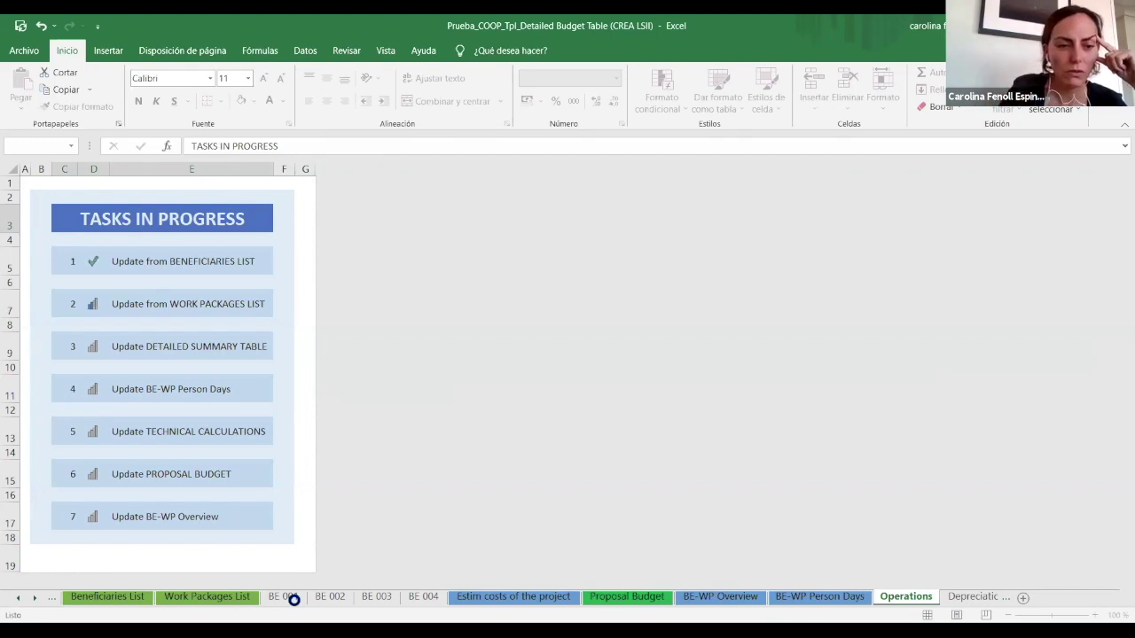
double_click(295, 601)
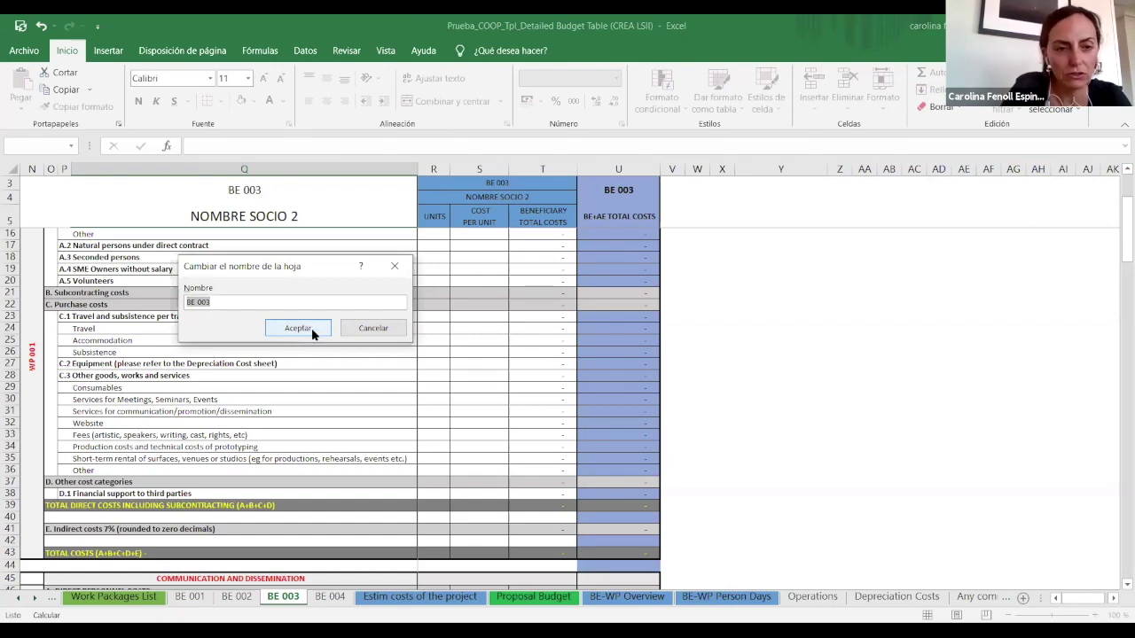
left_click(311, 328)
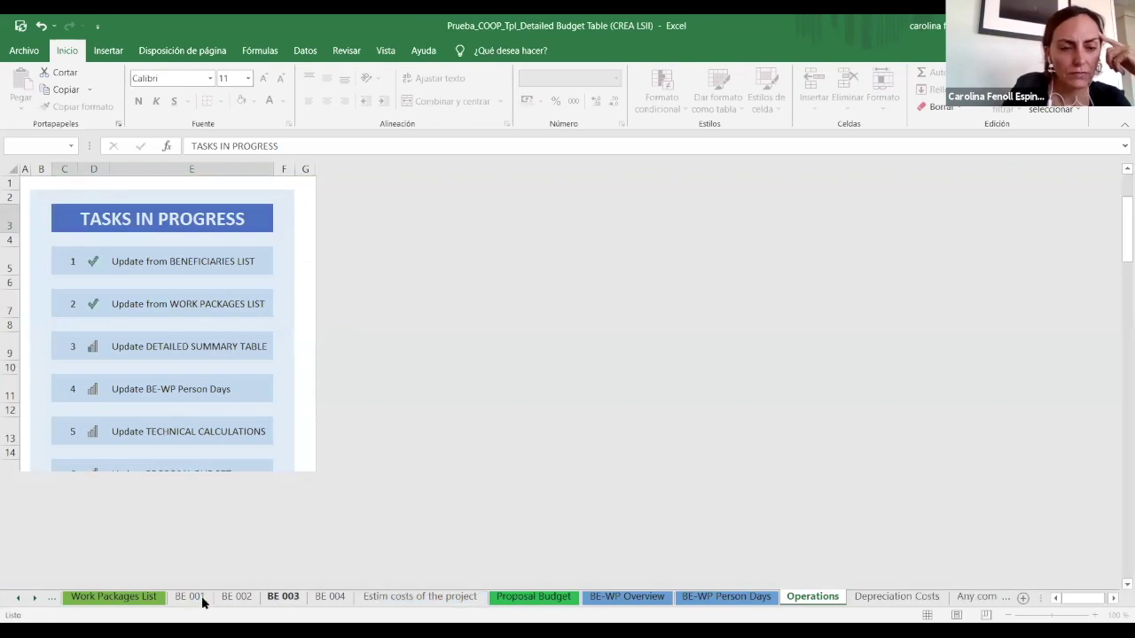
double_click(201, 596)
left_click(395, 267)
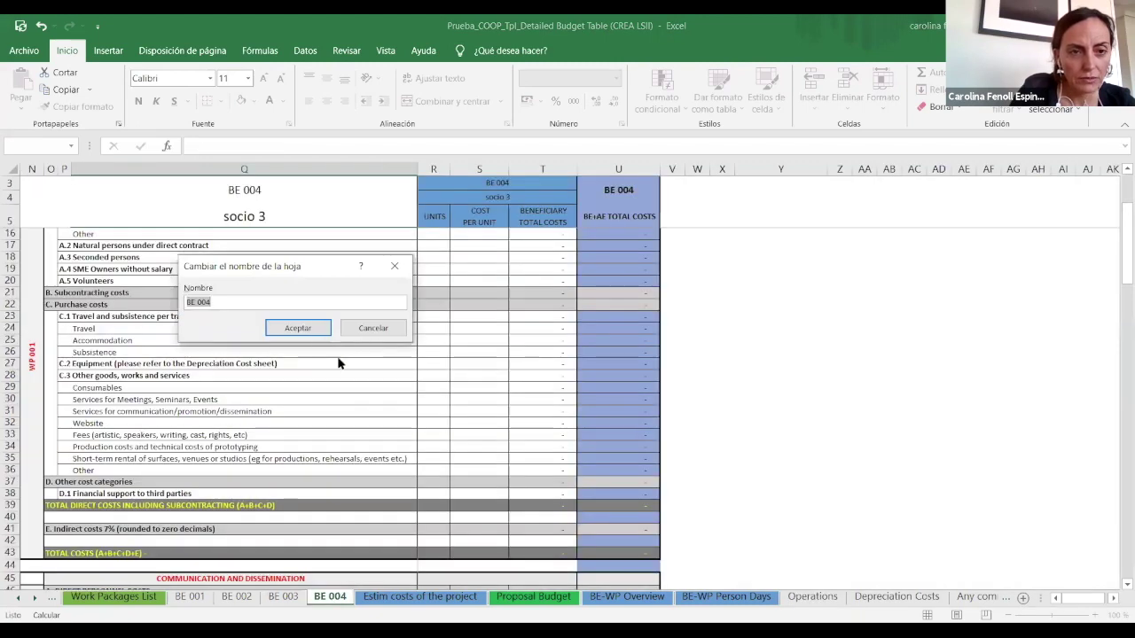
left_click(311, 327)
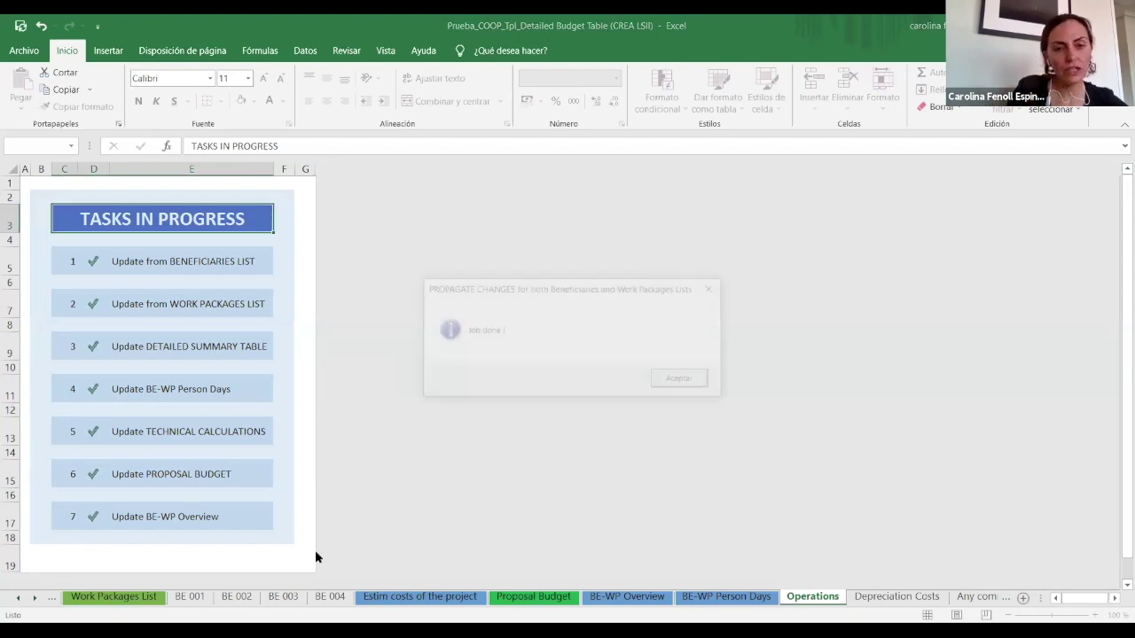
left_click(676, 380)
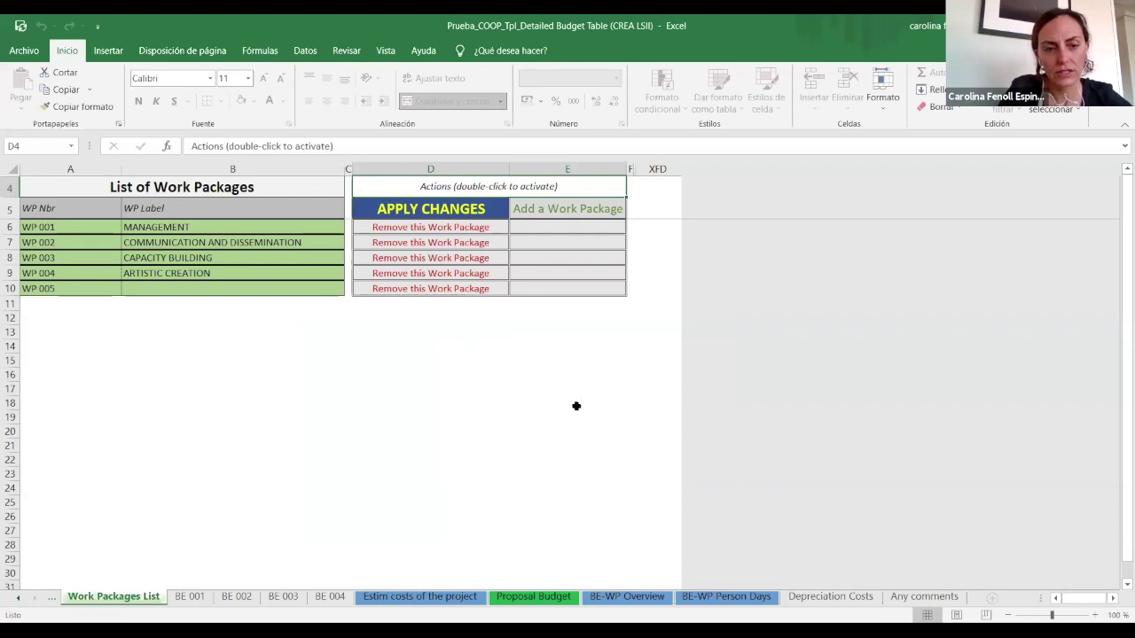
Look through the Management cost categories on the BE 001 sheet down to the Communication and Dissemination block
left_click(188, 596)
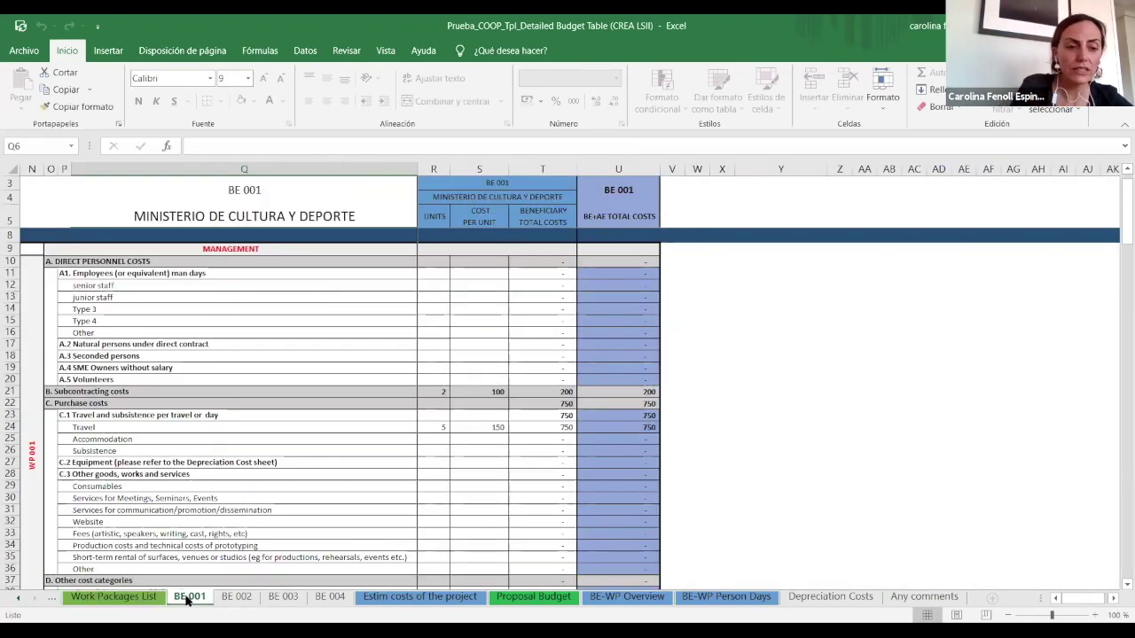
left_click(243, 252)
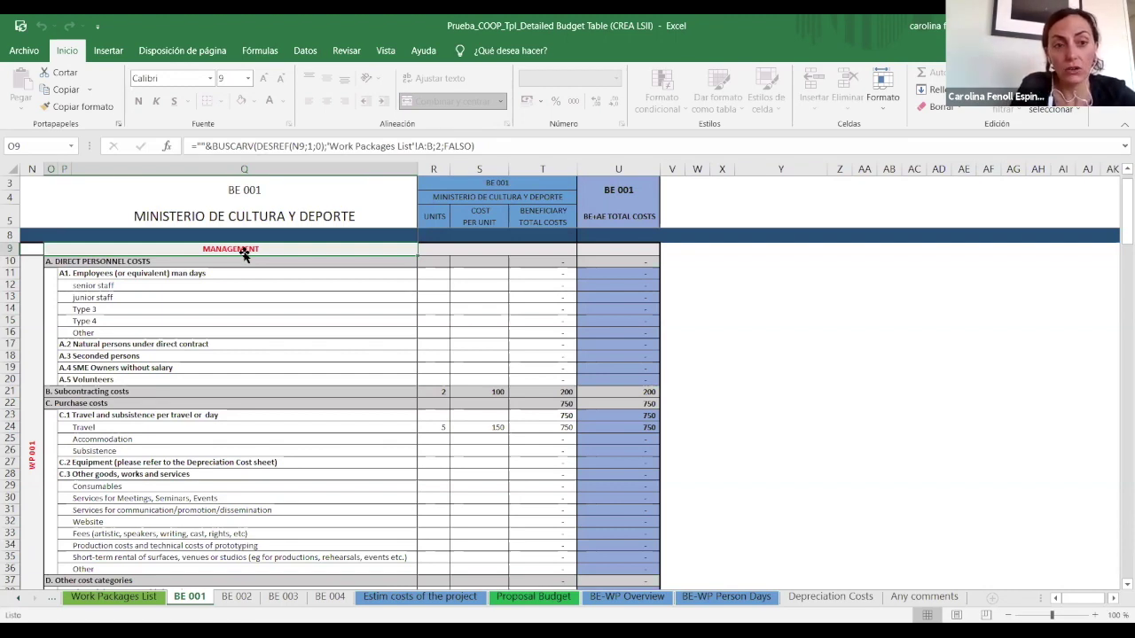
key("Down")
key("Down")
key("Down")
key("Down")
key("Down")
key("Down")
key("Down")
key("Down")
key("Down")
key("Down")
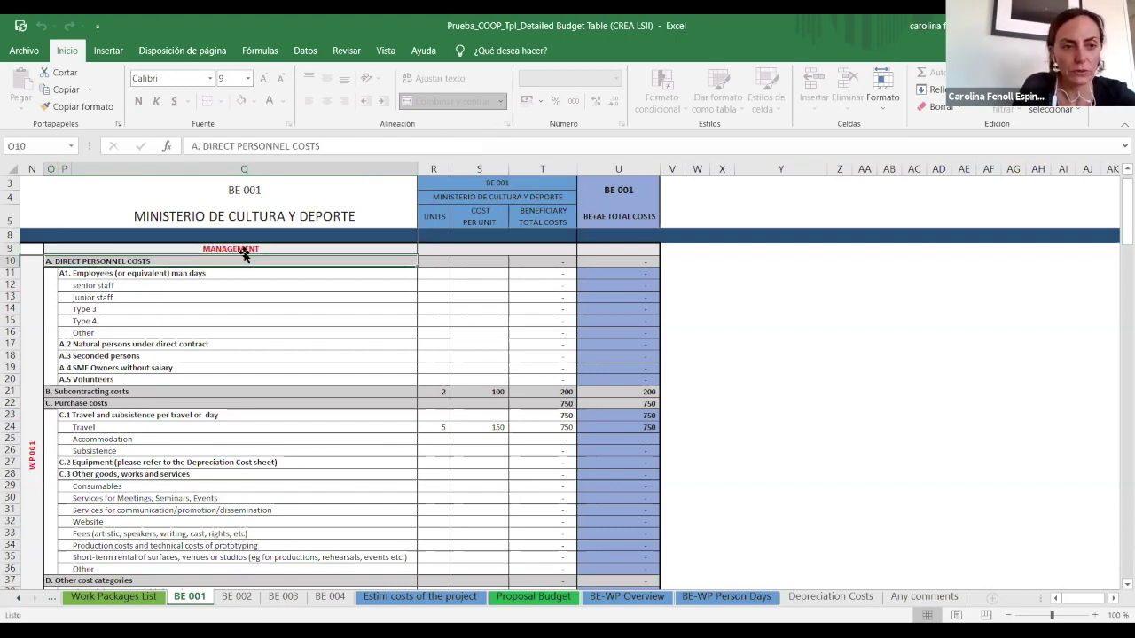
key("Down")
key("Down")
key("Down")
key("Down")
key("Down")
key("Down")
key("Down")
key("Down")
key("Down")
key("Down")
key("Down")
key("Down")
key("Down")
key("Down")
key("Down")
key("Down")
key("Down")
key("Down")
key("Down")
key("Down")
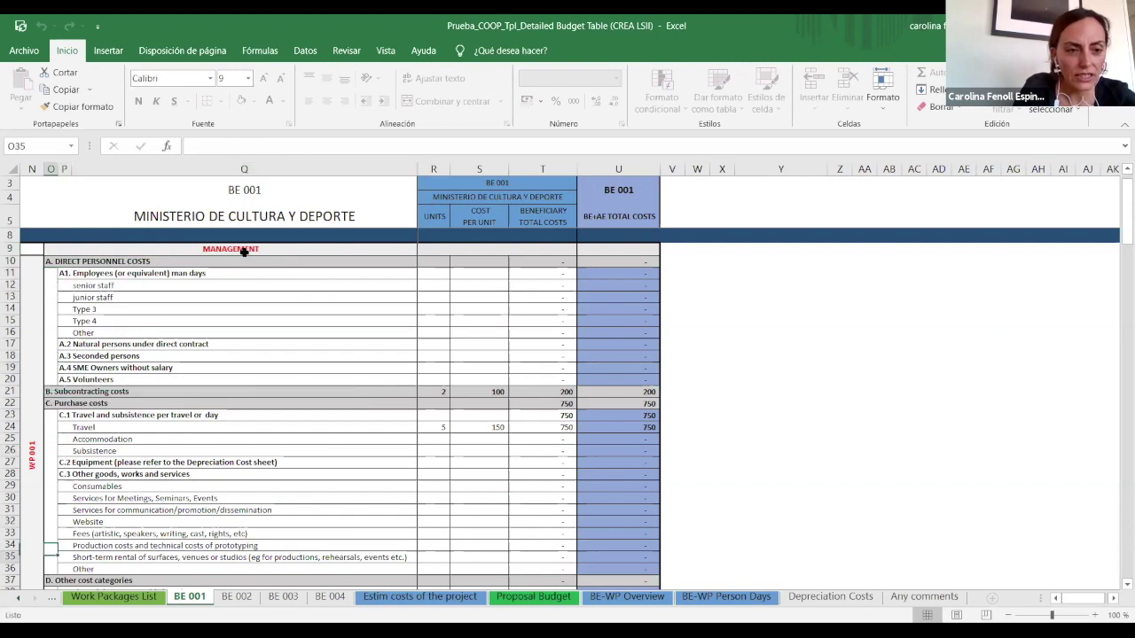
key("Down")
key("Down")
key("Down")
key("Down")
key("Down")
key("Down")
key("Down")
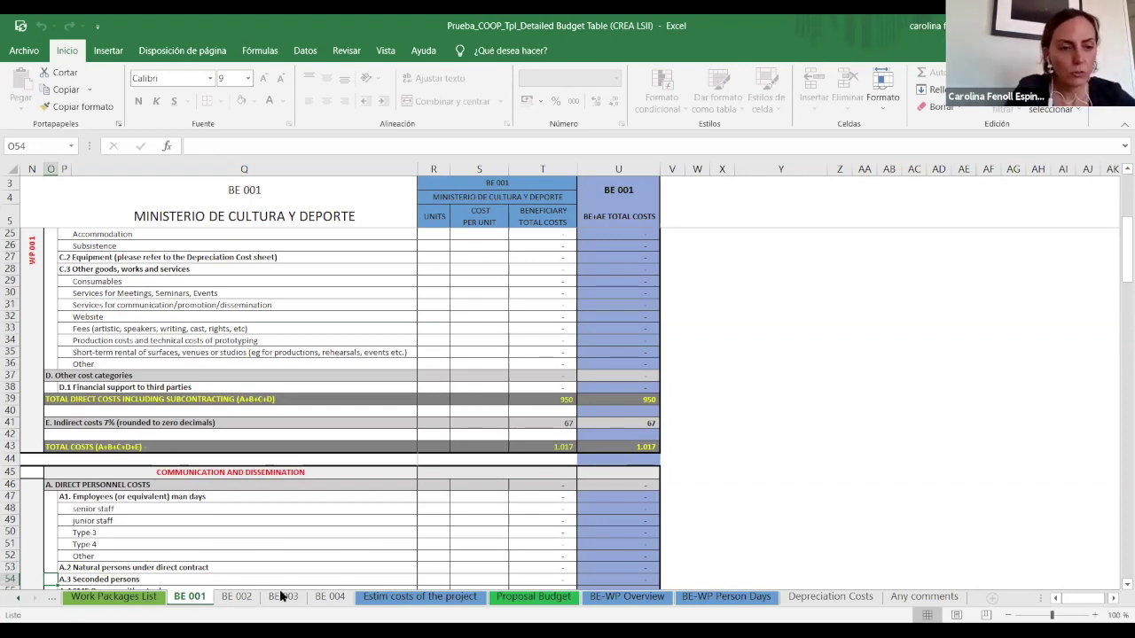
Review the BE 001 Management block from its total row through subcontracting, purchase and indirect costs, ending on C.2 Equipment
left_click(19, 599)
left_click(19, 600)
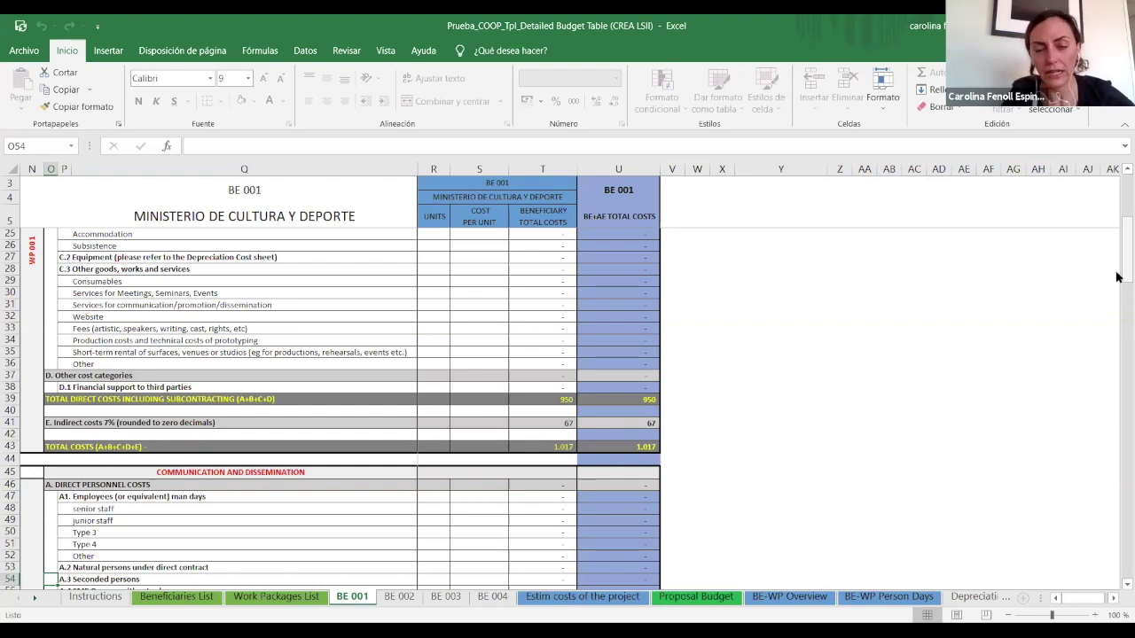
left_click_drag(1116, 277, 1116, 237)
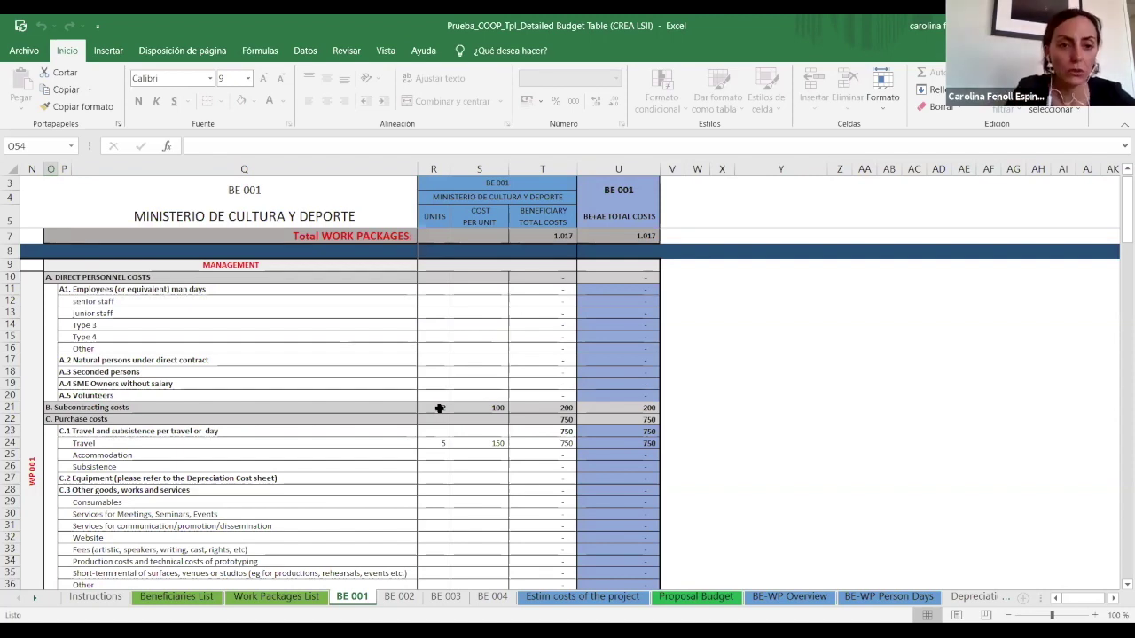
left_click(1119, 585)
left_click(1119, 585)
left_click_drag(1118, 585, 1119, 585)
left_click(1119, 585)
left_click(1119, 585)
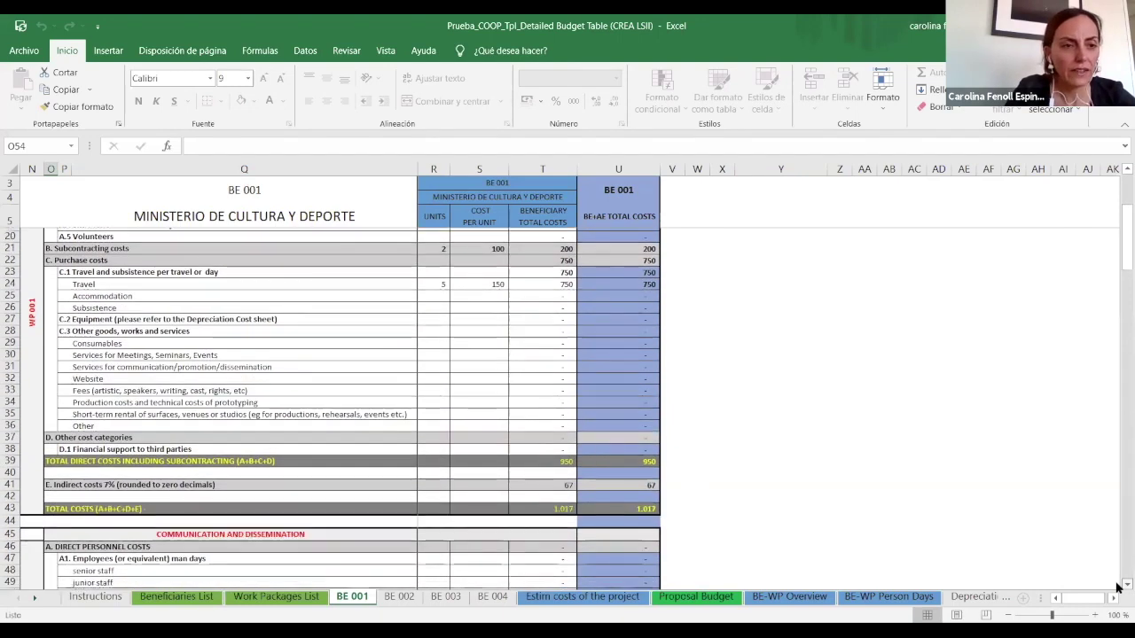
left_click(1119, 585)
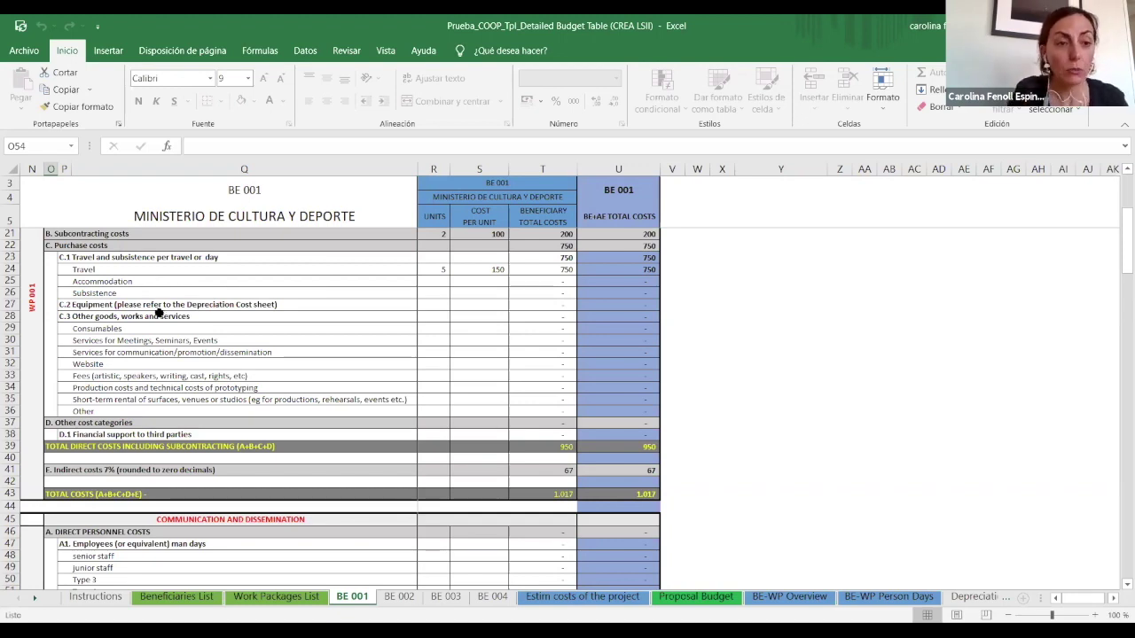
left_click(99, 313)
left_click(87, 303)
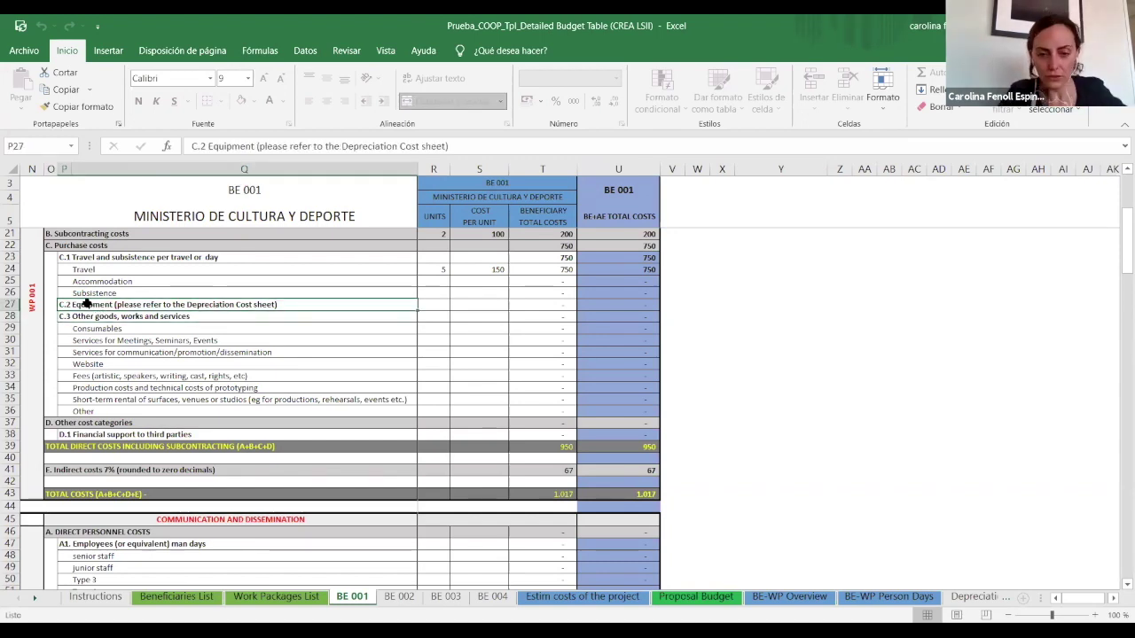
Examine the LAPTOP entry's purchase date, cost, usage percentages and justification on the Depreciation Costs sheet, then return to BE 001
left_click(973, 601)
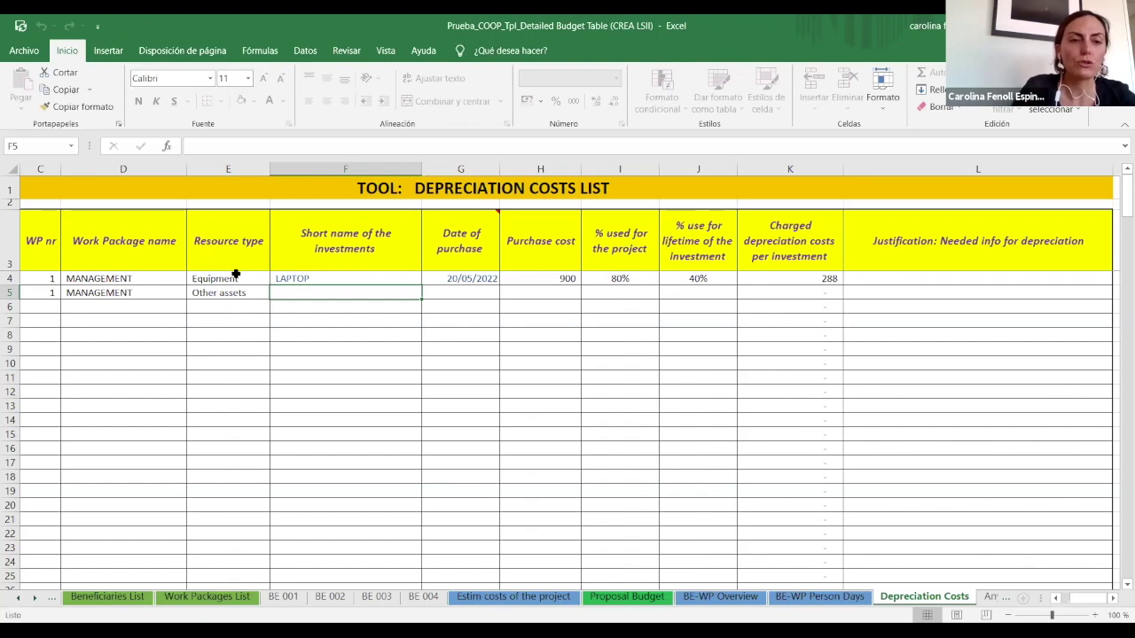
left_click(318, 278)
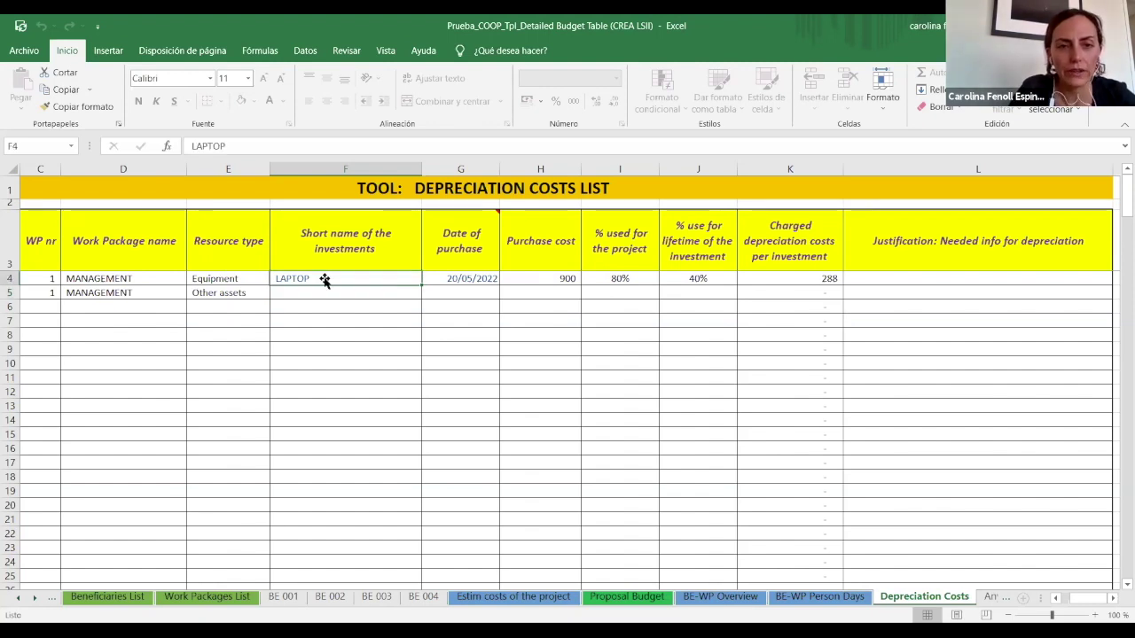
left_click(454, 280)
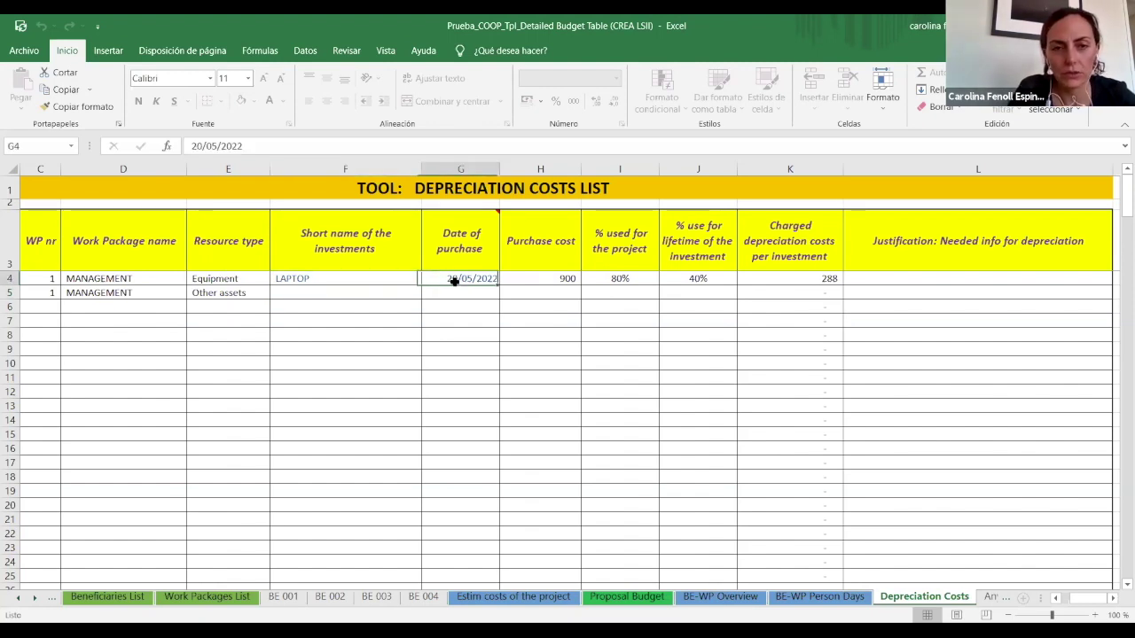
left_click(528, 279)
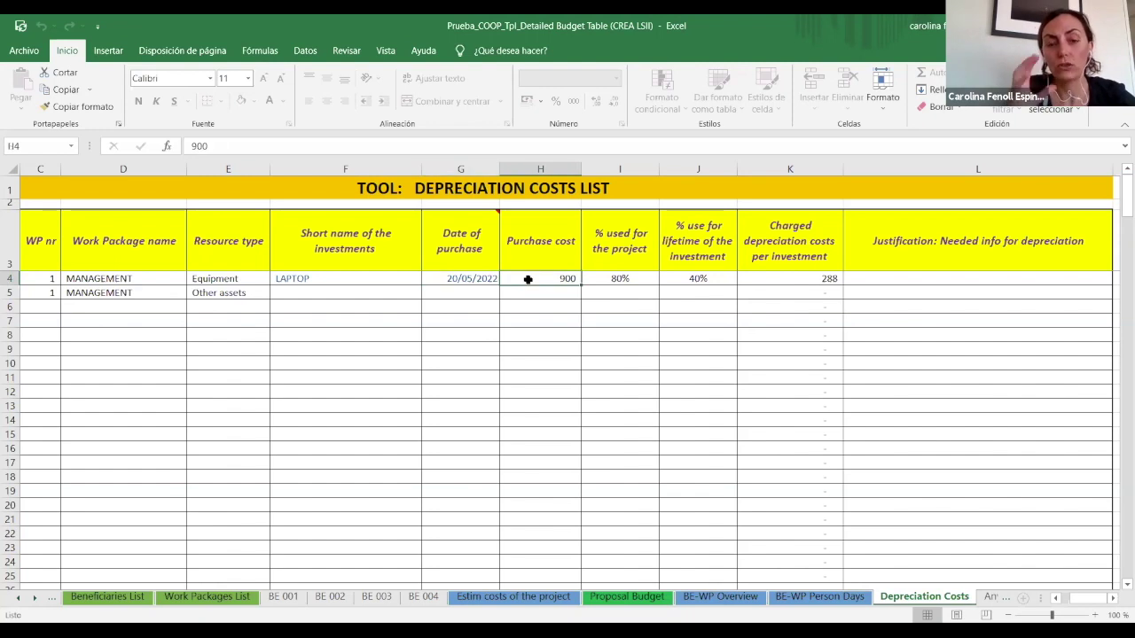
left_click(634, 279)
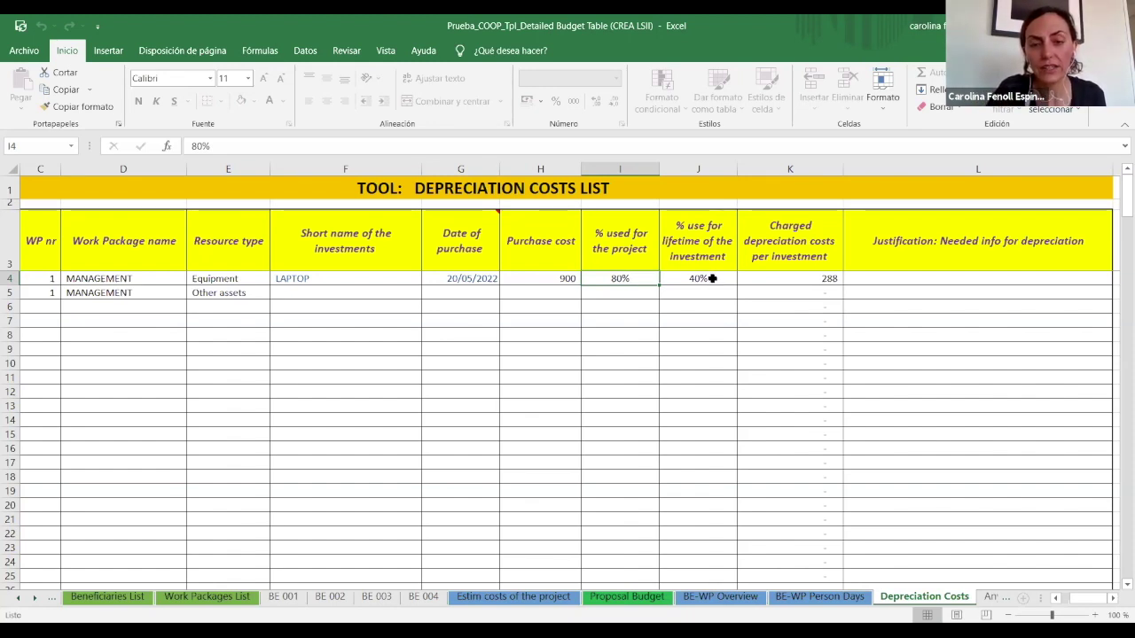
left_click(712, 279)
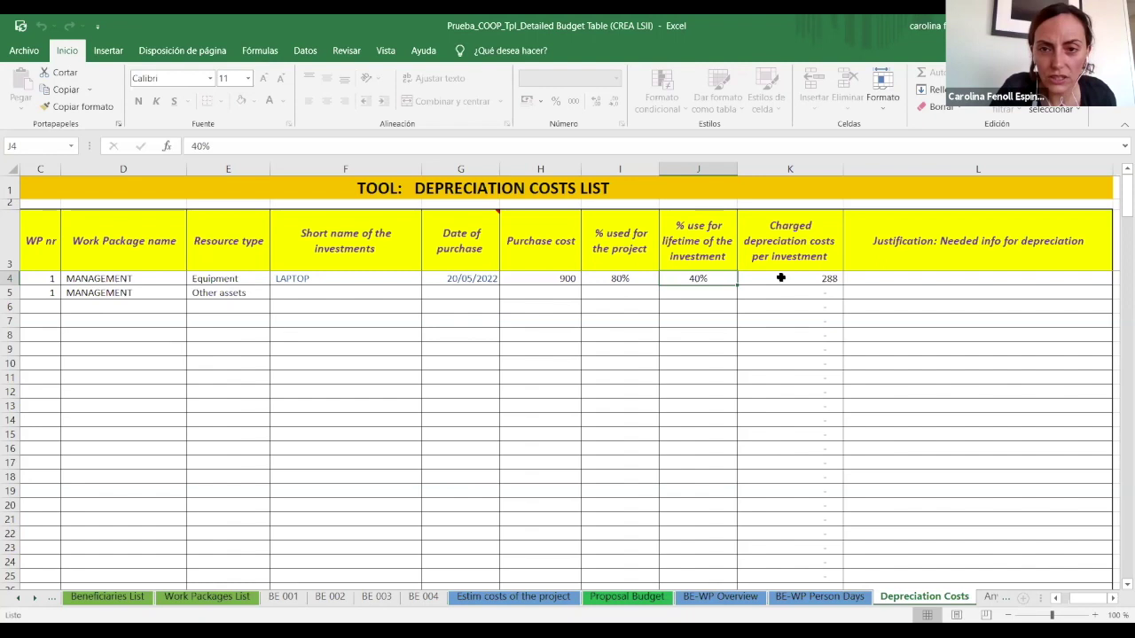
key("Tab")
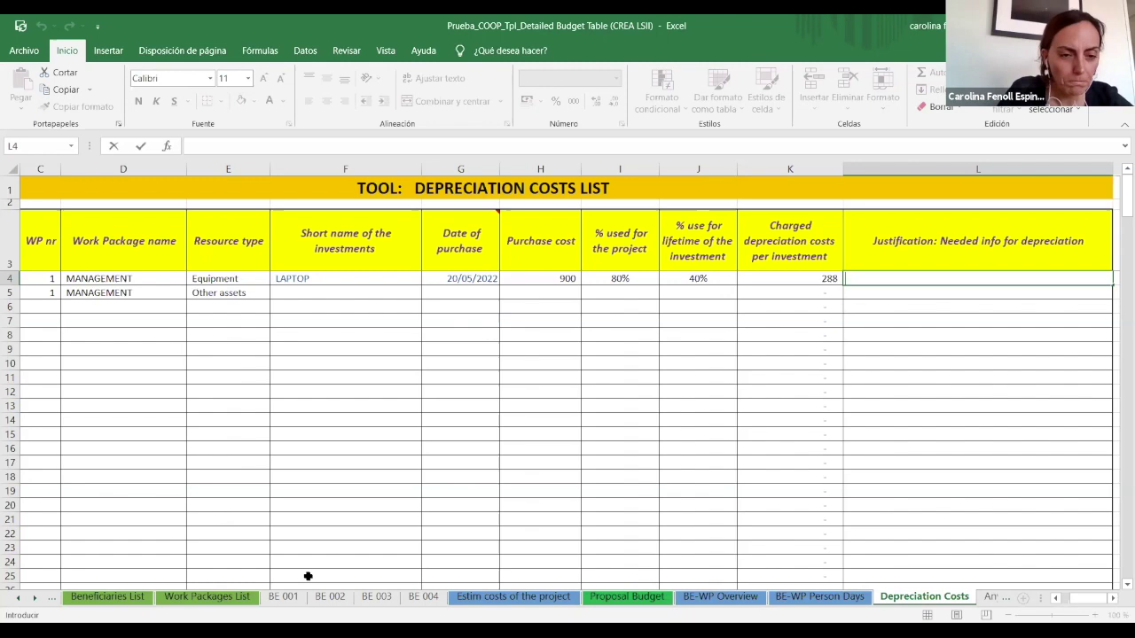
left_click(284, 596)
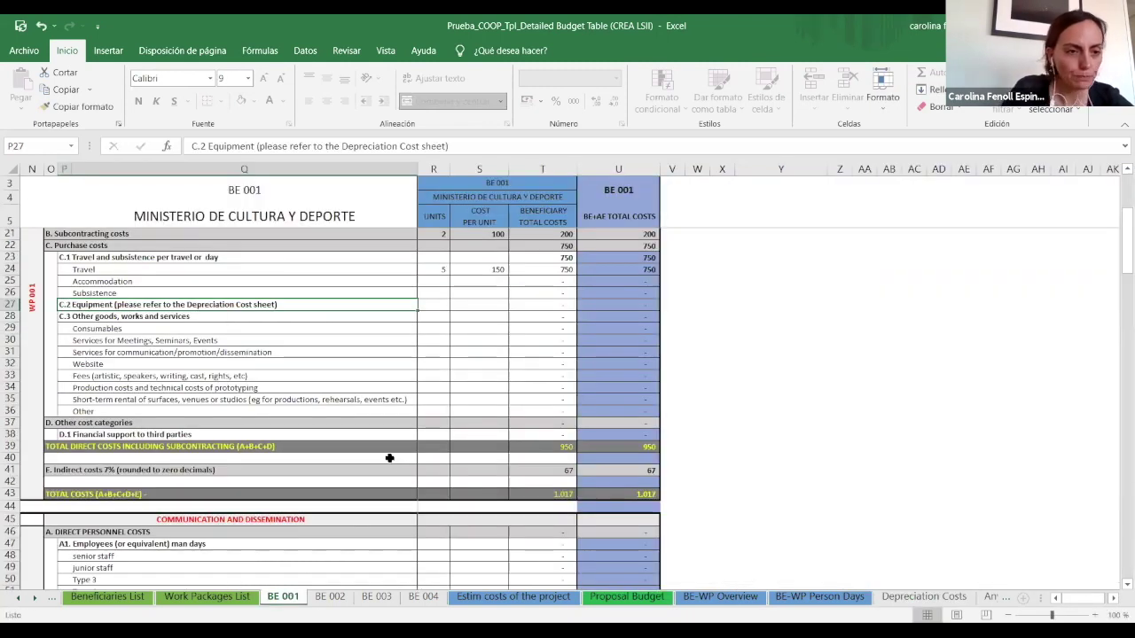
Review the D.1 Financial support to third parties and E. Indirect costs rows in the BE 001 Management block
left_click(245, 435)
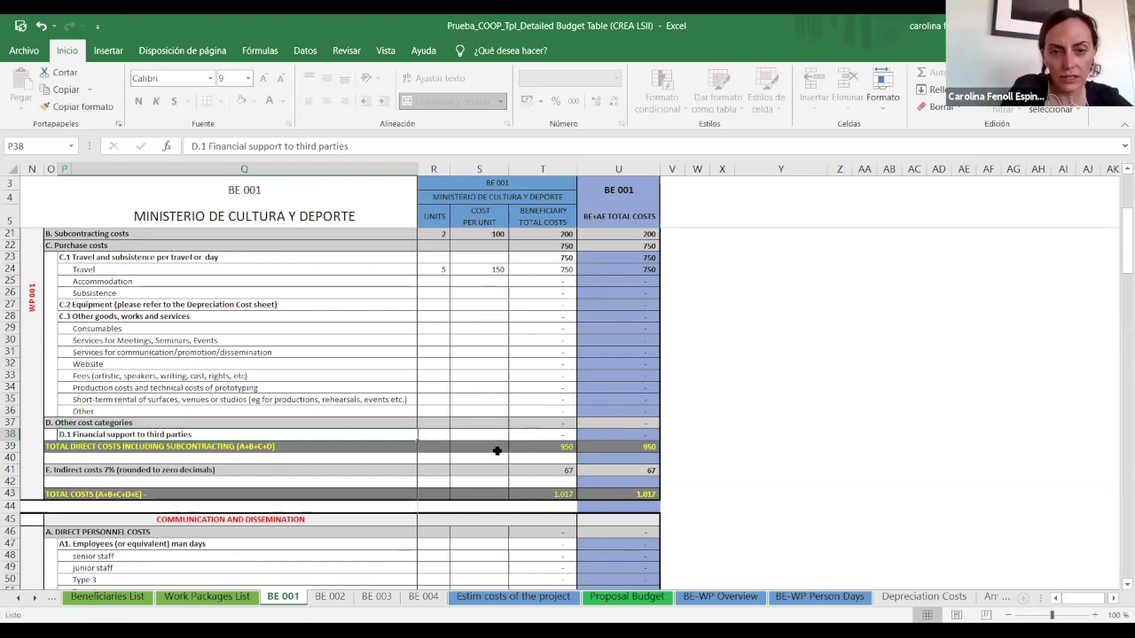
left_click(269, 468)
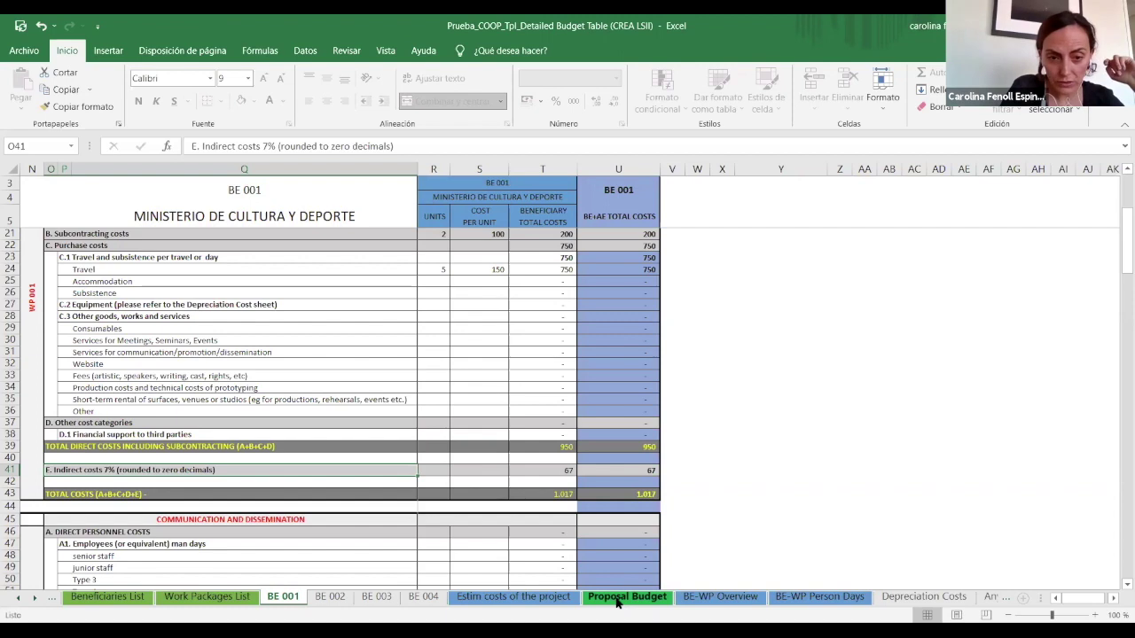
Examine the maximum EU contribution on the Proposal Budget sheet and the requested EU contribution cells for NOMBRE SOCIO 1 and MINISTERIO DE CULTURA Y DEPORTE
left_click(523, 599)
left_click(597, 600)
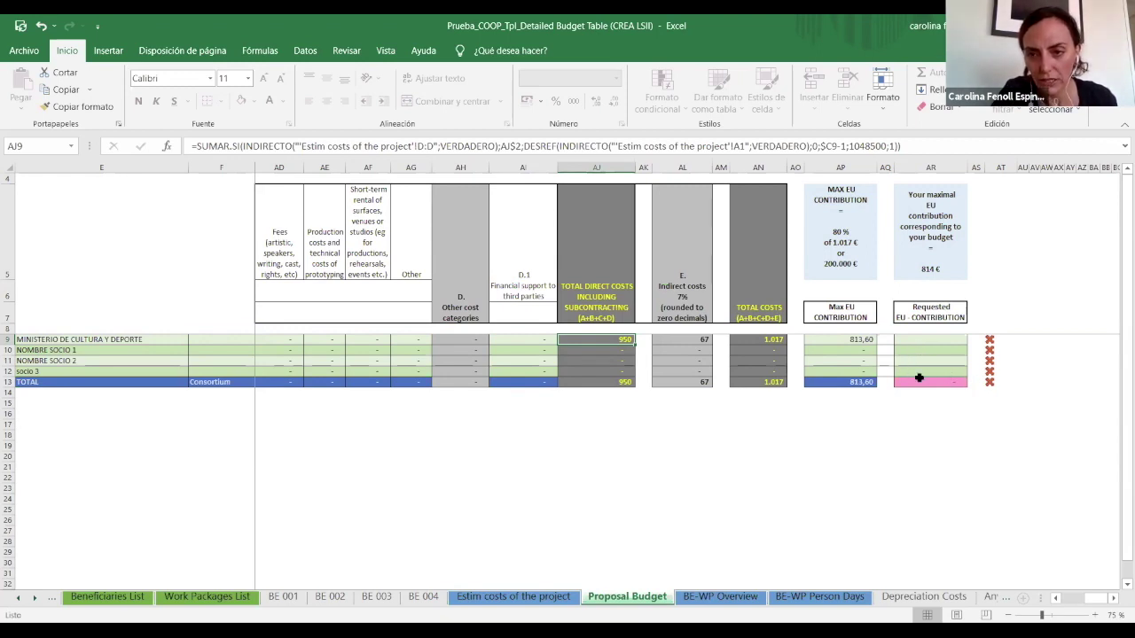
left_click(839, 248)
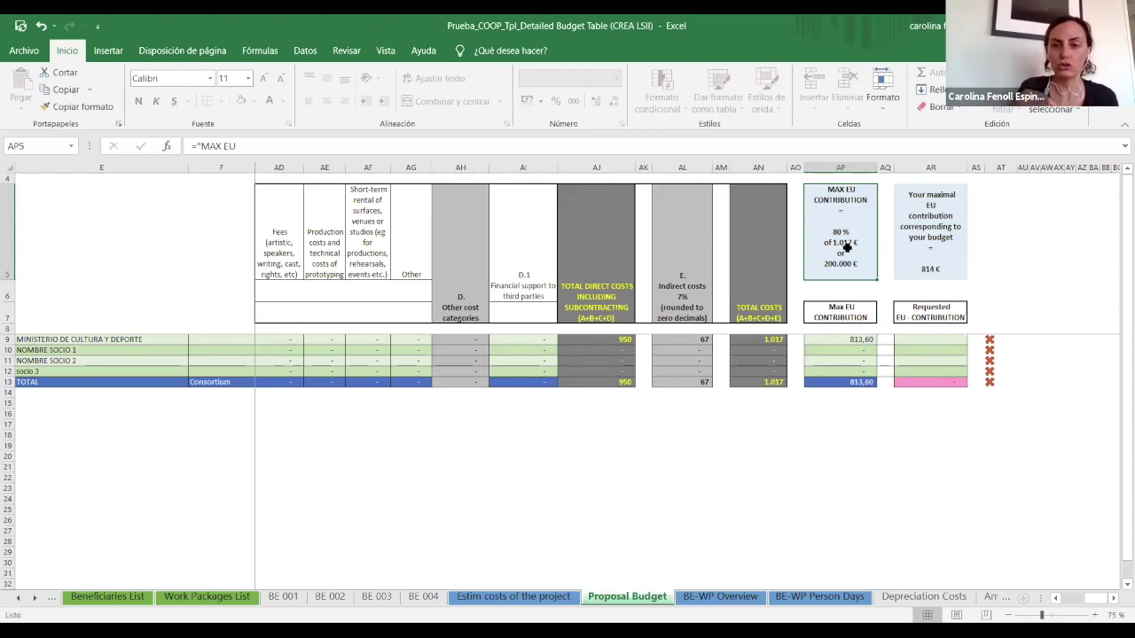
left_click(920, 349)
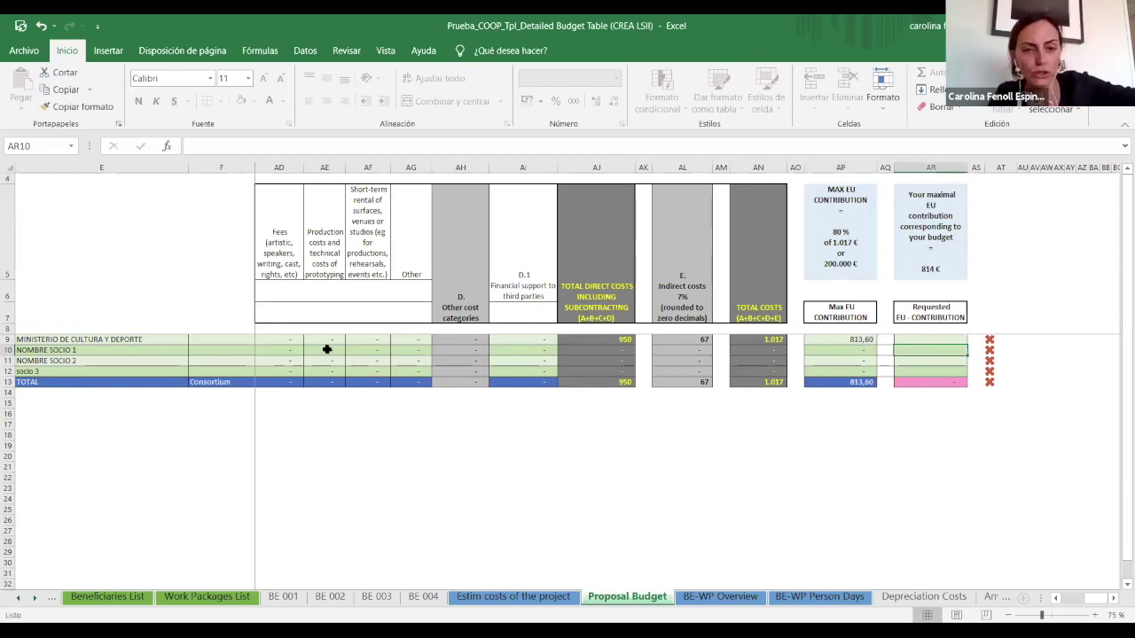
left_click(930, 338)
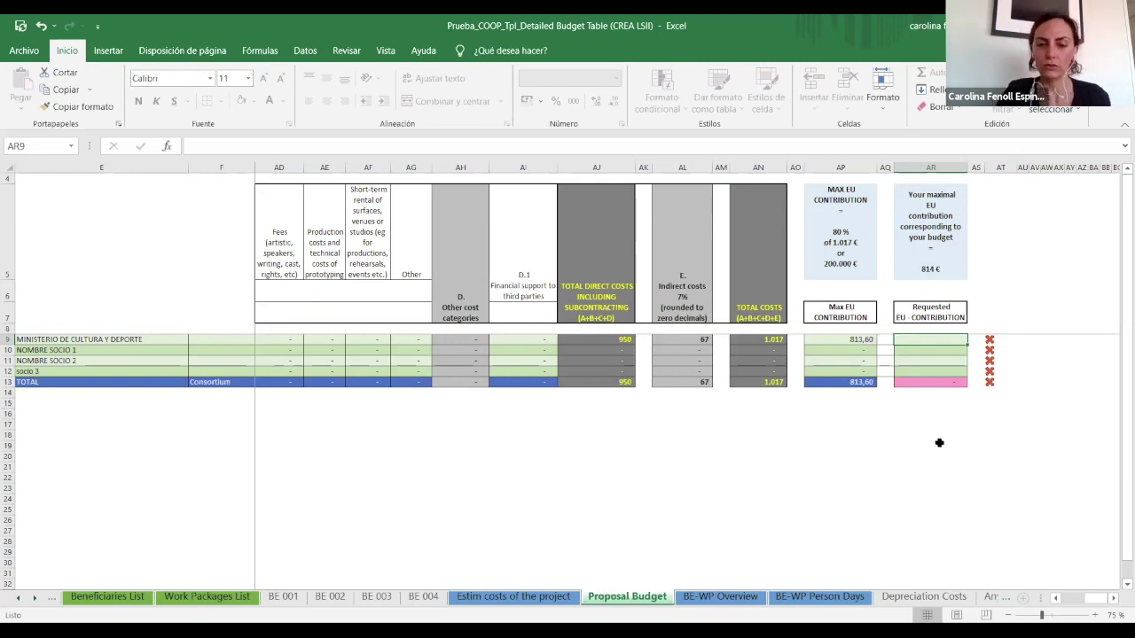
View the beneficiary totals by work package on BE-WP Overview and the person-day totals on BE-WP Person Days
left_click(720, 597)
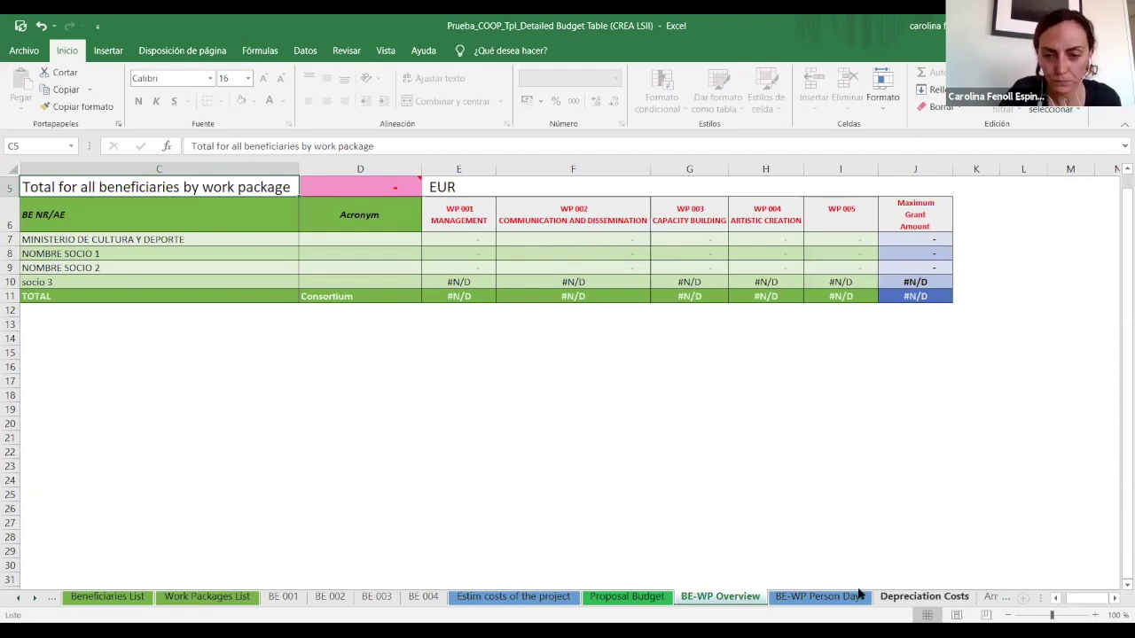
left_click(798, 598)
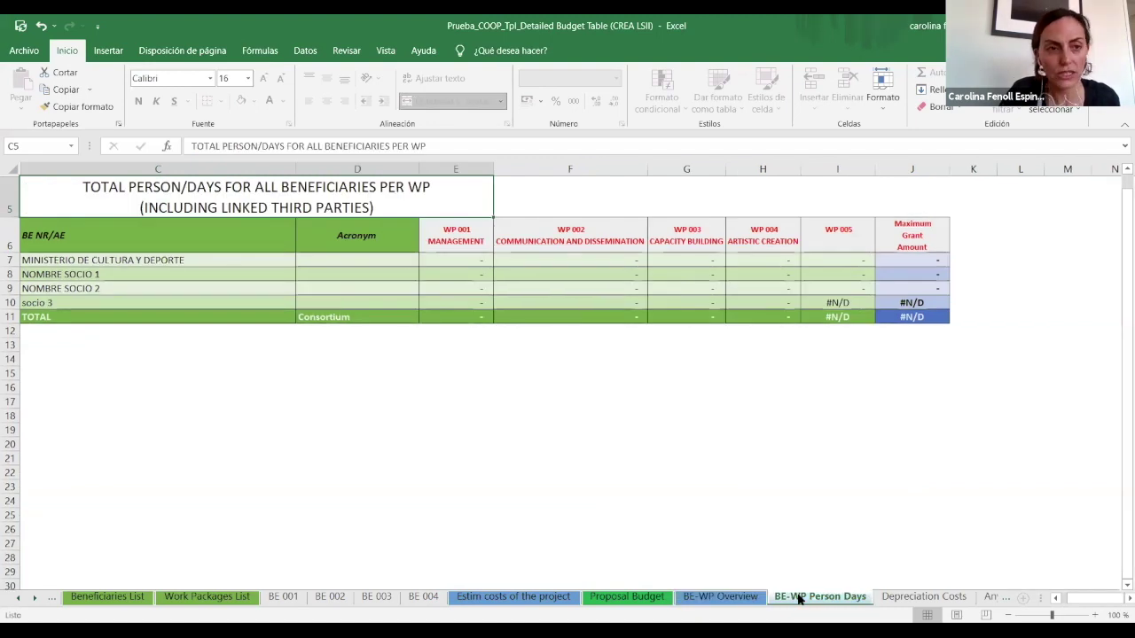